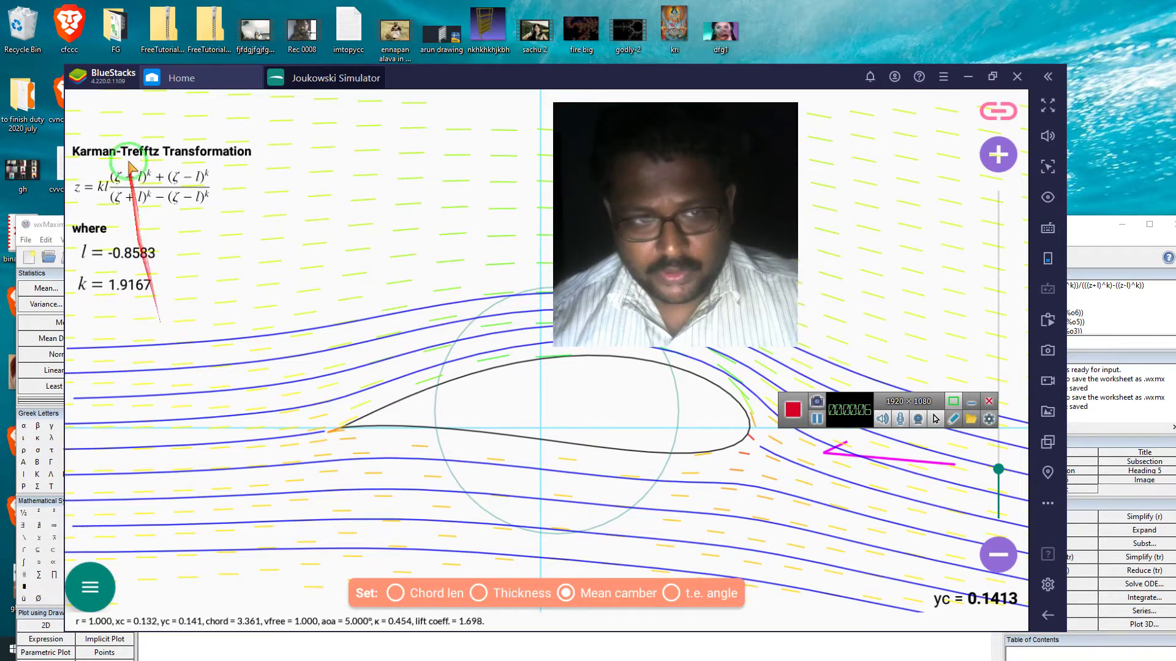
Switch the airfoil type to the Joukowski airfoil
{"action": "left_click", "coordinate": [101, 590]}
{"action": "left_click", "coordinate": [173, 117]}
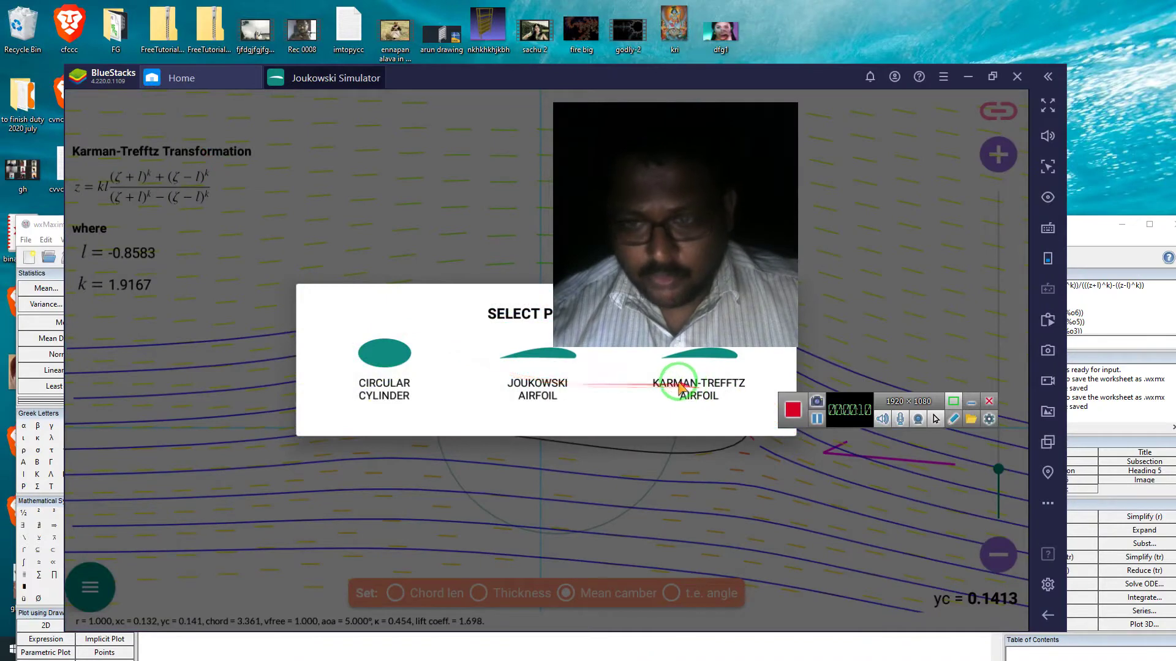
{"action": "left_click", "coordinate": [560, 420]}
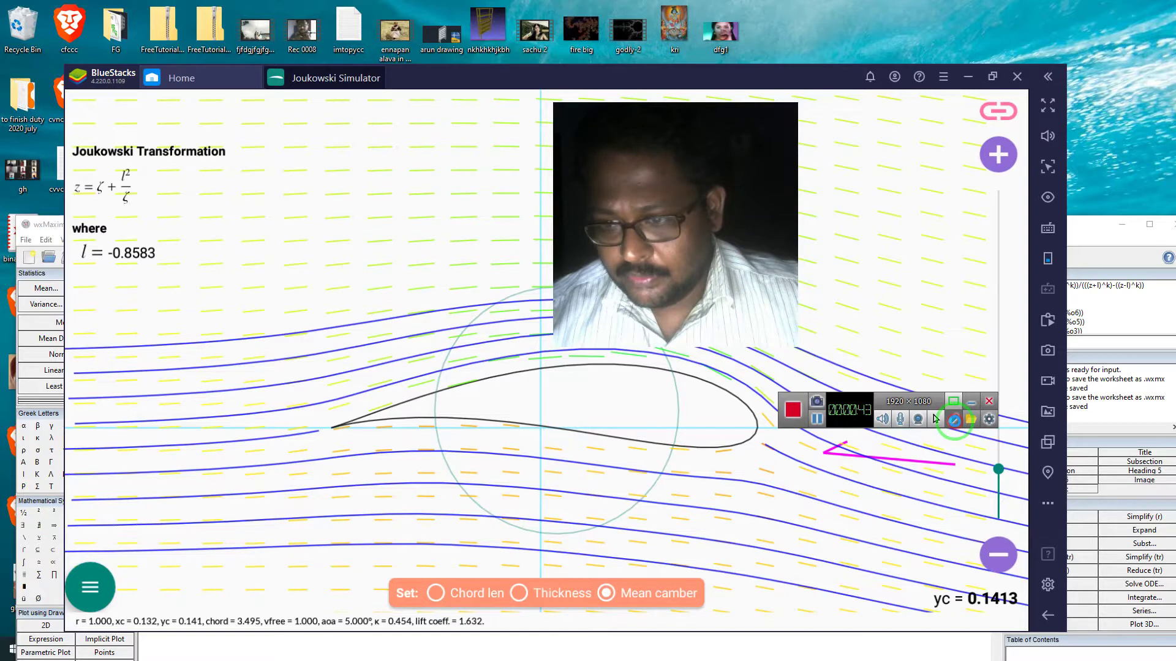
Activate the red freehand pen and sketch a wind turbine with tower, hub and blades over the flow plot
{"action": "left_click", "coordinate": [954, 419]}
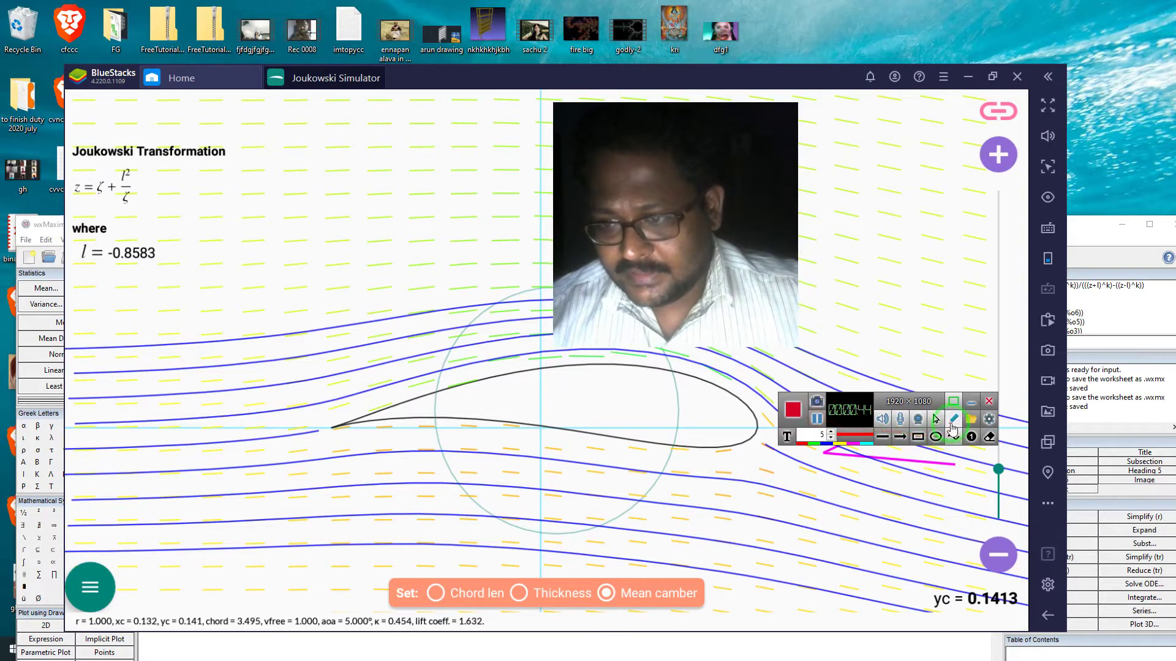
{"action": "left_click", "coordinate": [954, 438]}
{"action": "mouse_move", "coordinate": [775, 432]}
{"action": "left_mouse_down"}
{"action": "mouse_move", "coordinate": [439, 273]}
{"action": "mouse_move", "coordinate": [257, 367]}
{"action": "mouse_move", "coordinate": [286, 194]}
{"action": "mouse_move", "coordinate": [312, 229]}
{"action": "mouse_move", "coordinate": [334, 187]}
{"action": "mouse_move", "coordinate": [312, 241]}
{"action": "mouse_move", "coordinate": [310, 520]}
{"action": "left_mouse_up"}
{"action": "mouse_move", "coordinate": [339, 243]}
{"action": "left_mouse_down"}
{"action": "mouse_move", "coordinate": [360, 288]}
{"action": "mouse_move", "coordinate": [370, 486]}
{"action": "left_mouse_up"}
{"action": "mouse_move", "coordinate": [281, 220]}
{"action": "left_mouse_down"}
{"action": "mouse_move", "coordinate": [215, 367]}
{"action": "mouse_move", "coordinate": [199, 268]}
{"action": "mouse_move", "coordinate": [288, 184]}
{"action": "left_mouse_up"}
{"action": "mouse_move", "coordinate": [331, 229]}
{"action": "left_mouse_down"}
{"action": "mouse_move", "coordinate": [346, 481]}
{"action": "mouse_move", "coordinate": [362, 271]}
{"action": "mouse_move", "coordinate": [343, 227]}
{"action": "mouse_move", "coordinate": [421, 151]}
{"action": "mouse_move", "coordinate": [507, 132]}
{"action": "mouse_move", "coordinate": [467, 215]}
{"action": "mouse_move", "coordinate": [365, 210]}
{"action": "left_mouse_up"}
Add short flow marks and a curved rotation arrow around the wind turbine sketch with the red pen
{"action": "left_click_drag", "start_coordinate": [499, 268], "coordinate": [402, 254]}
{"action": "left_click_drag", "start_coordinate": [433, 112], "coordinate": [331, 112]}
{"action": "left_click_drag", "start_coordinate": [178, 167], "coordinate": [247, 158]}
{"action": "left_click_drag", "start_coordinate": [253, 316], "coordinate": [288, 316]}
{"action": "left_click_drag", "start_coordinate": [233, 384], "coordinate": [319, 404]}
{"action": "mouse_move", "coordinate": [202, 263]}
{"action": "left_mouse_down"}
{"action": "mouse_move", "coordinate": [341, 100]}
{"action": "mouse_move", "coordinate": [357, 332]}
{"action": "mouse_move", "coordinate": [345, 304]}
{"action": "mouse_move", "coordinate": [324, 336]}
{"action": "mouse_move", "coordinate": [391, 357]}
{"action": "mouse_move", "coordinate": [480, 423]}
{"action": "left_mouse_up"}
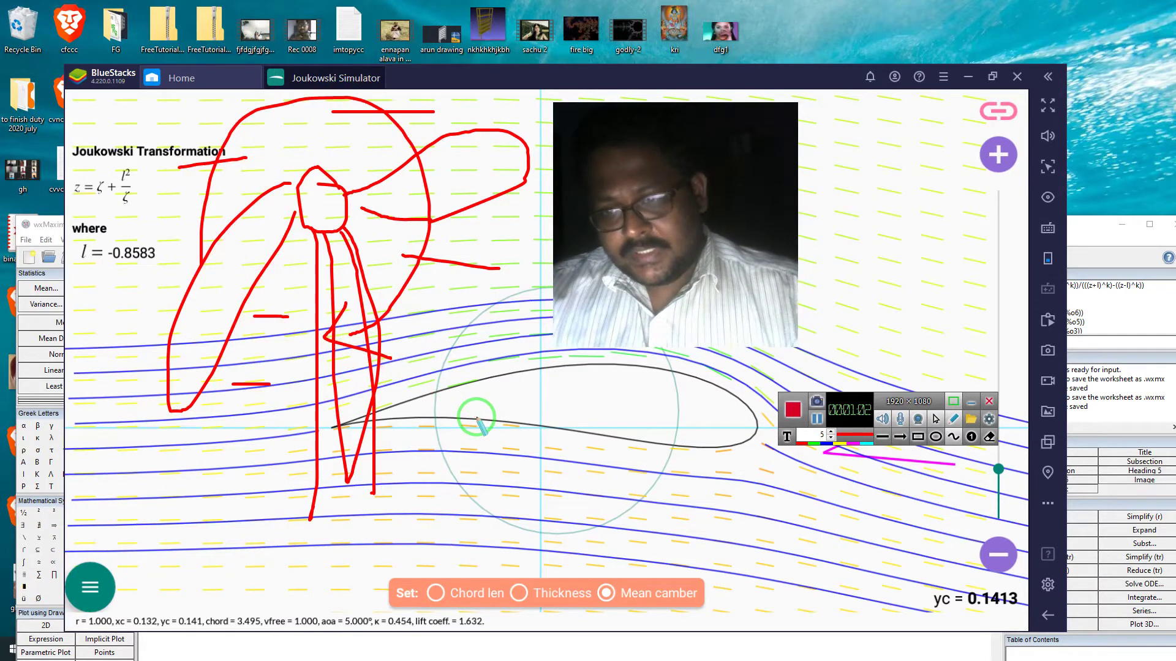
Undo the last pen strokes, removing the rotation arrow and short marks around the turbine sketch
{"action": "key", "text": "ctrl+z"}
{"action": "key", "text": "ctrl+z"}
{"action": "key", "text": "ctrl+z"}
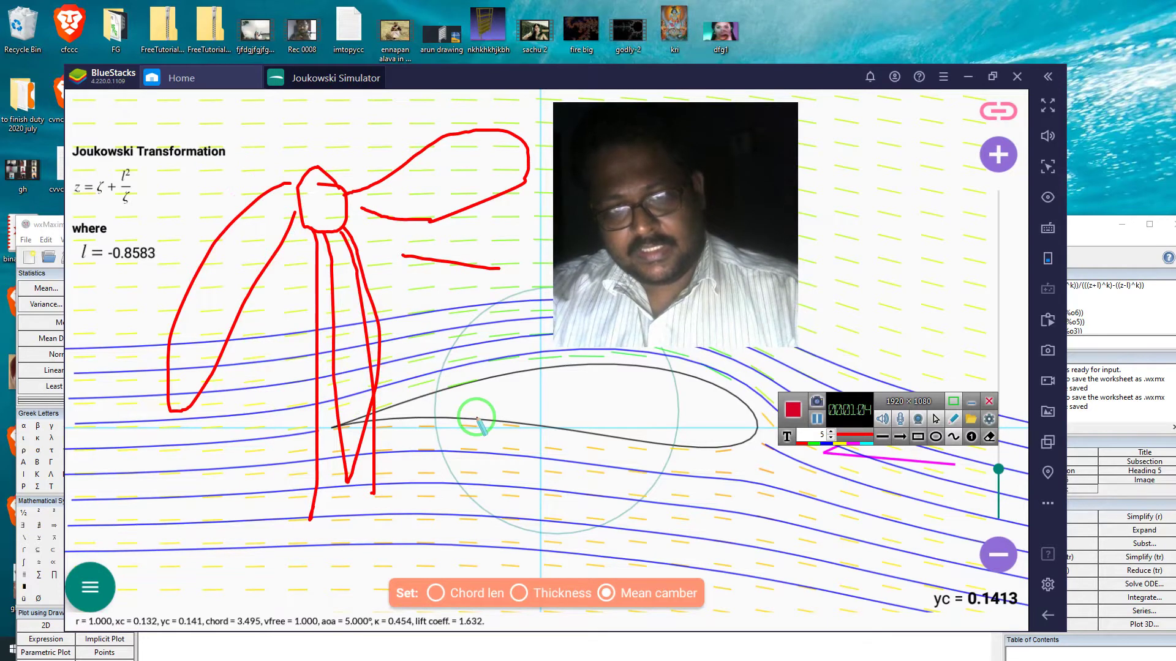
Draw further freehand red strokes across the turbine sketch and over the airfoil
{"action": "left_click_drag", "start_coordinate": [164, 250], "coordinate": [276, 325]}
{"action": "mouse_move", "coordinate": [305, 128]}
{"action": "left_mouse_down"}
{"action": "mouse_move", "coordinate": [201, 128]}
{"action": "mouse_move", "coordinate": [175, 152]}
{"action": "mouse_move", "coordinate": [211, 170]}
{"action": "mouse_move", "coordinate": [330, 131]}
{"action": "mouse_move", "coordinate": [316, 125]}
{"action": "mouse_move", "coordinate": [291, 132]}
{"action": "mouse_move", "coordinate": [306, 159]}
{"action": "mouse_move", "coordinate": [605, 253]}
{"action": "left_mouse_up"}
{"action": "mouse_move", "coordinate": [560, 389]}
{"action": "left_mouse_down"}
{"action": "mouse_move", "coordinate": [407, 420]}
{"action": "mouse_move", "coordinate": [341, 415]}
{"action": "mouse_move", "coordinate": [586, 358]}
{"action": "left_mouse_up"}
{"action": "mouse_move", "coordinate": [729, 385]}
{"action": "left_mouse_down"}
{"action": "mouse_move", "coordinate": [754, 440]}
{"action": "mouse_move", "coordinate": [671, 455]}
{"action": "mouse_move", "coordinate": [498, 458]}
{"action": "mouse_move", "coordinate": [336, 417]}
{"action": "left_mouse_up"}
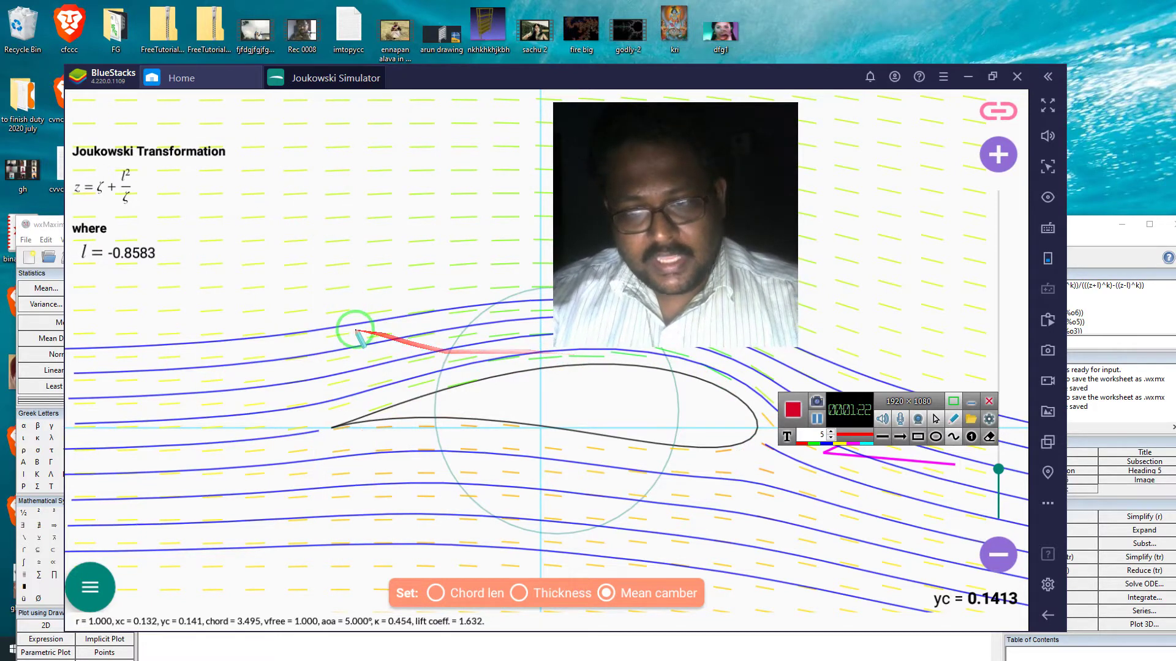
Sketch a red aircraft with a section line across its wing and an airfoil profile below, and exit the drawing tool
{"action": "mouse_move", "coordinate": [361, 330]}
{"action": "left_mouse_down"}
{"action": "mouse_move", "coordinate": [274, 349]}
{"action": "mouse_move", "coordinate": [238, 311]}
{"action": "mouse_move", "coordinate": [371, 176]}
{"action": "mouse_move", "coordinate": [389, 204]}
{"action": "mouse_move", "coordinate": [251, 216]}
{"action": "mouse_move", "coordinate": [306, 267]}
{"action": "mouse_move", "coordinate": [469, 245]}
{"action": "mouse_move", "coordinate": [532, 99]}
{"action": "mouse_move", "coordinate": [423, 206]}
{"action": "mouse_move", "coordinate": [326, 214]}
{"action": "mouse_move", "coordinate": [405, 136]}
{"action": "mouse_move", "coordinate": [440, 132]}
{"action": "mouse_move", "coordinate": [322, 321]}
{"action": "mouse_move", "coordinate": [310, 253]}
{"action": "mouse_move", "coordinate": [325, 234]}
{"action": "mouse_move", "coordinate": [270, 352]}
{"action": "mouse_move", "coordinate": [394, 250]}
{"action": "left_mouse_up"}
{"action": "left_click_drag", "start_coordinate": [239, 325], "coordinate": [422, 316]}
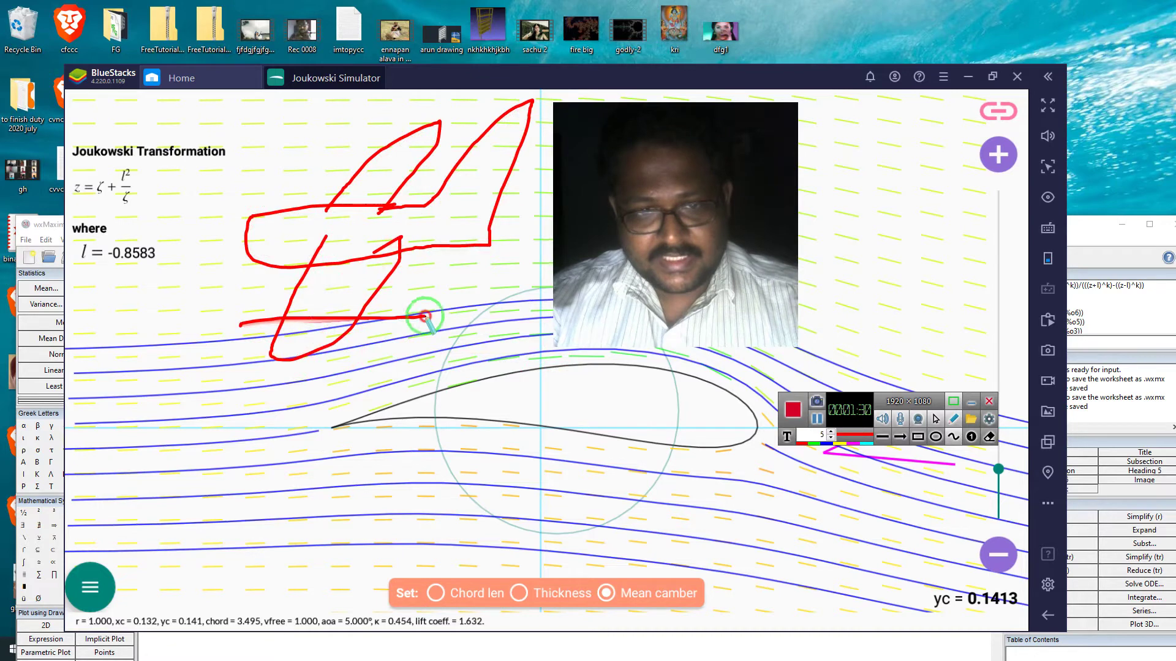
{"action": "mouse_move", "coordinate": [378, 394]}
{"action": "left_mouse_down"}
{"action": "mouse_move", "coordinate": [199, 404]}
{"action": "mouse_move", "coordinate": [247, 415]}
{"action": "mouse_move", "coordinate": [381, 392]}
{"action": "left_mouse_up"}
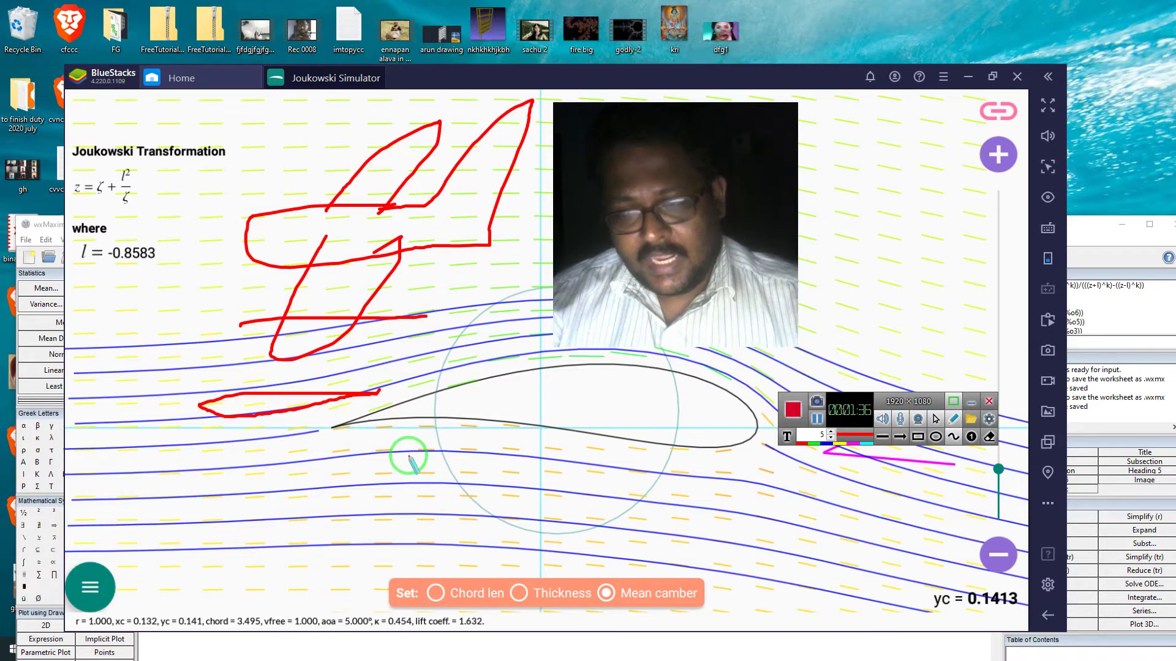
{"action": "mouse_move", "coordinate": [408, 456]}
{"action": "left_mouse_down"}
{"action": "mouse_move", "coordinate": [440, 404]}
{"action": "mouse_move", "coordinate": [818, 537]}
{"action": "mouse_move", "coordinate": [879, 517]}
{"action": "left_mouse_up"}
{"action": "left_click", "coordinate": [954, 419]}
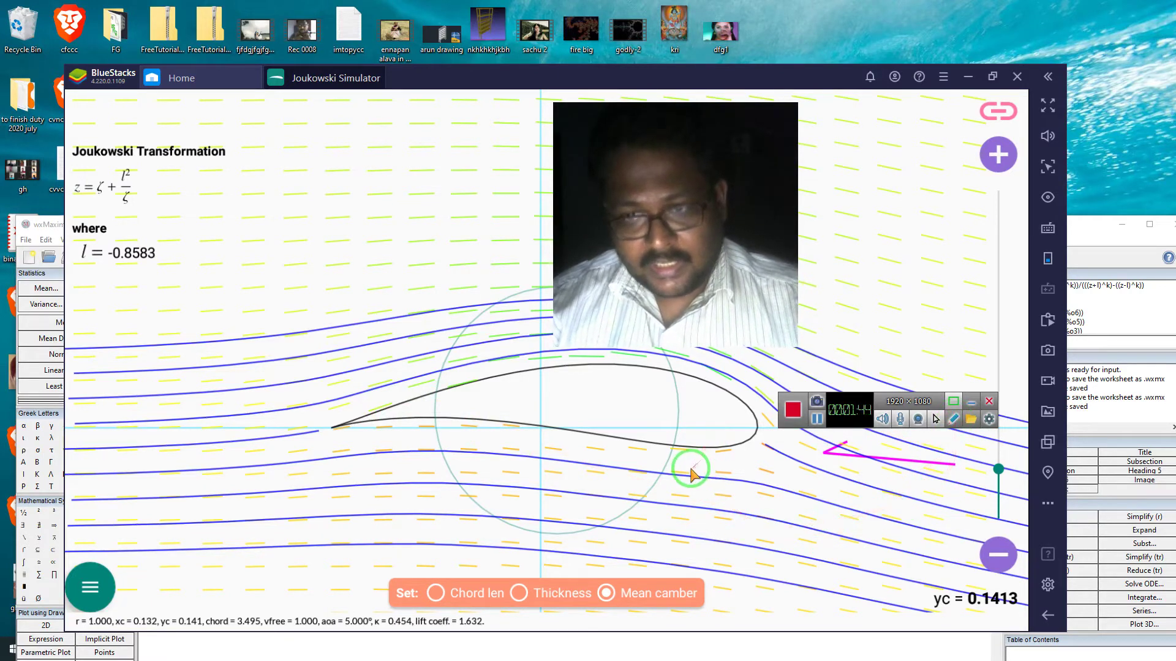
{"action": "left_click_drag", "start_coordinate": [690, 473], "coordinate": [105, 367]}
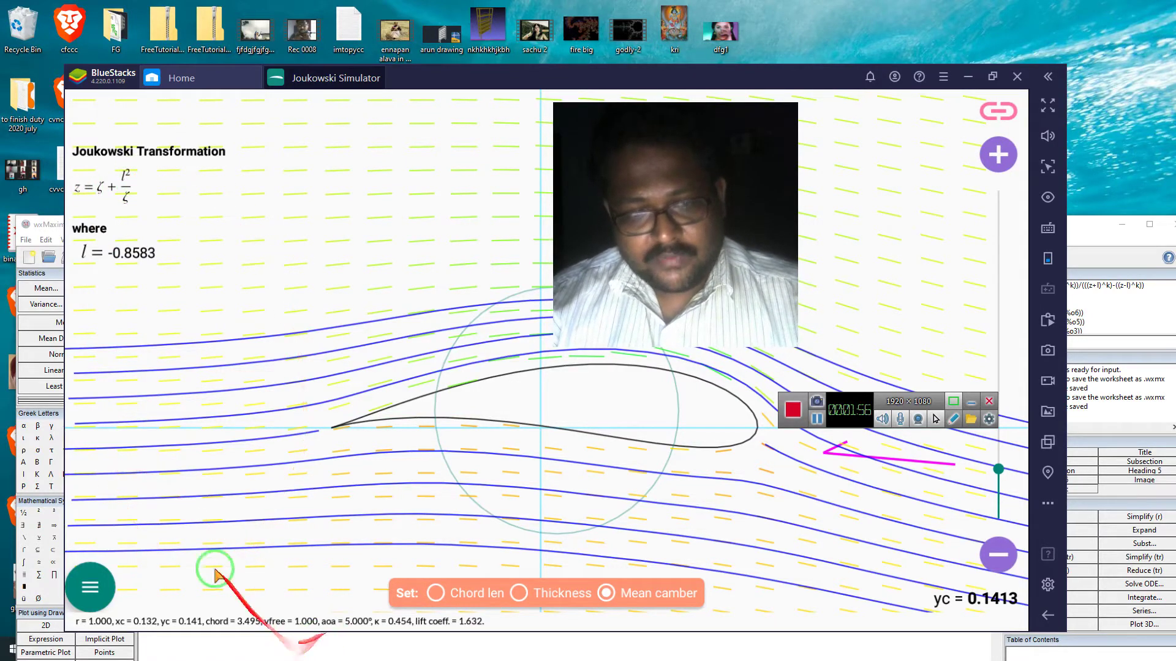
Change the airfoil type to the Karman-Trefftz airfoil
{"action": "left_click", "coordinate": [98, 591]}
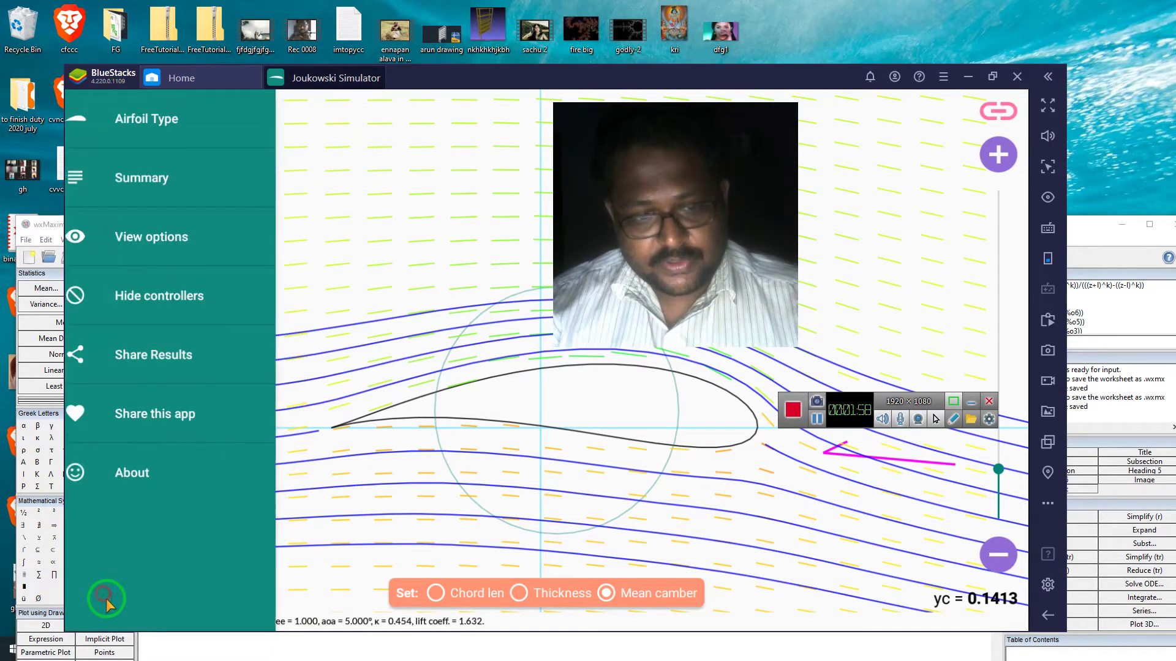
{"action": "left_click", "coordinate": [141, 119]}
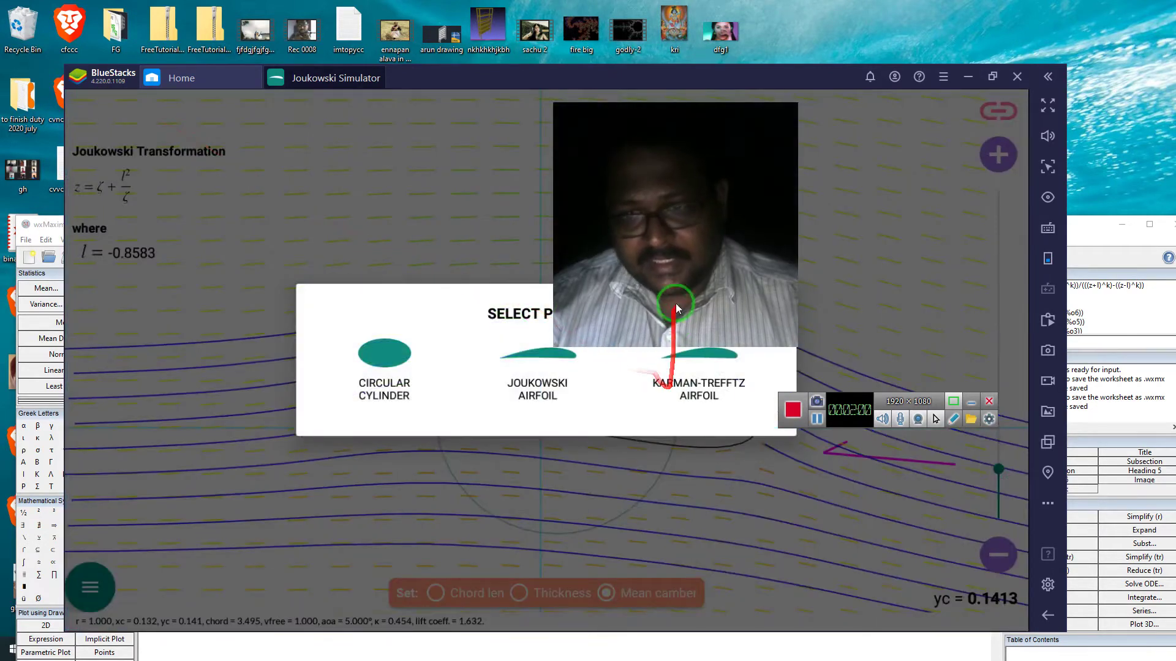
{"action": "left_click", "coordinate": [674, 392]}
{"action": "left_click_drag", "start_coordinate": [465, 264], "coordinate": [739, 324]}
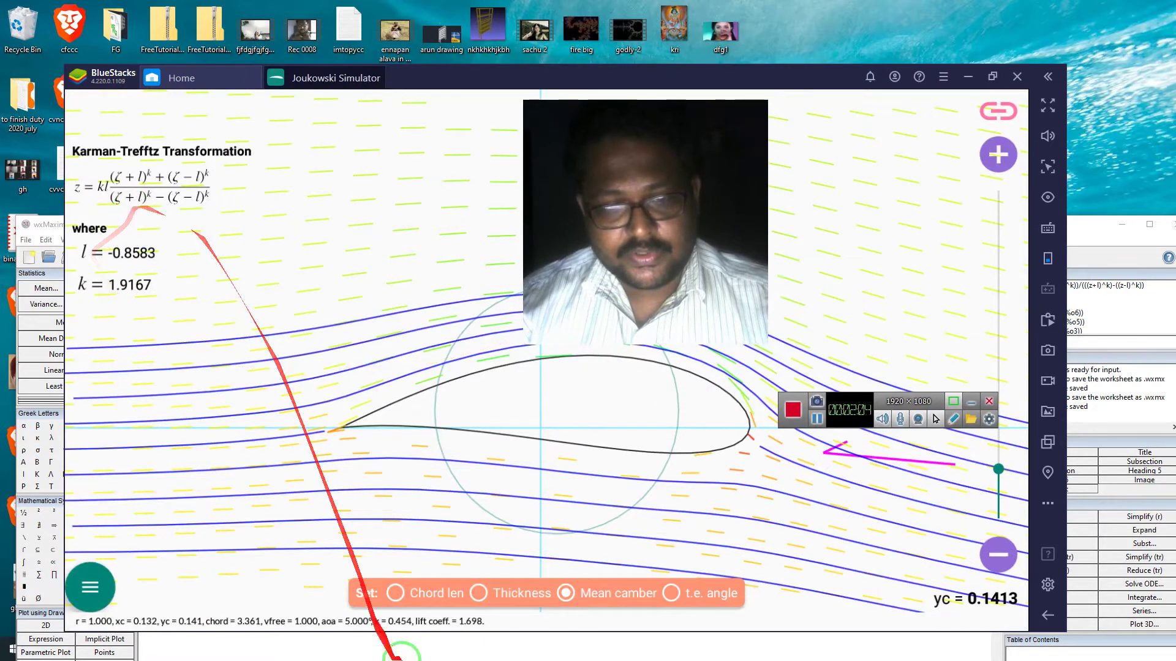
Switch to wxMaxima and evaluate subst(x+y*%i, z, (%o16)) with a semicolon ending so the output is displayed
{"action": "left_click", "coordinate": [358, 648]}
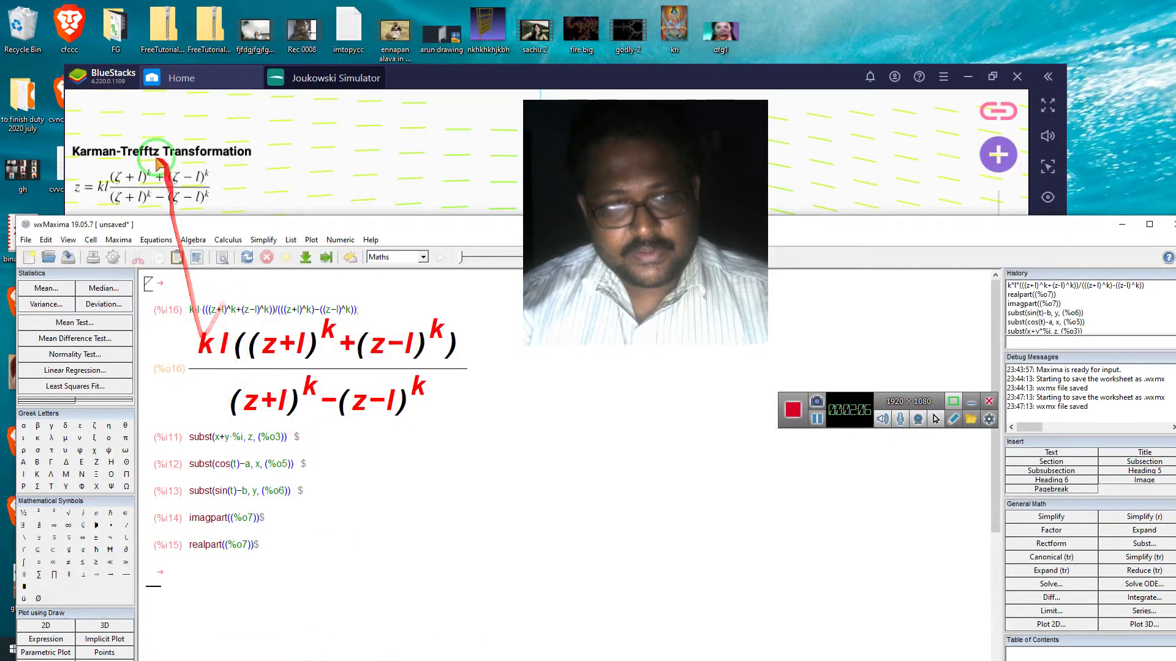
{"action": "left_click", "coordinate": [256, 339]}
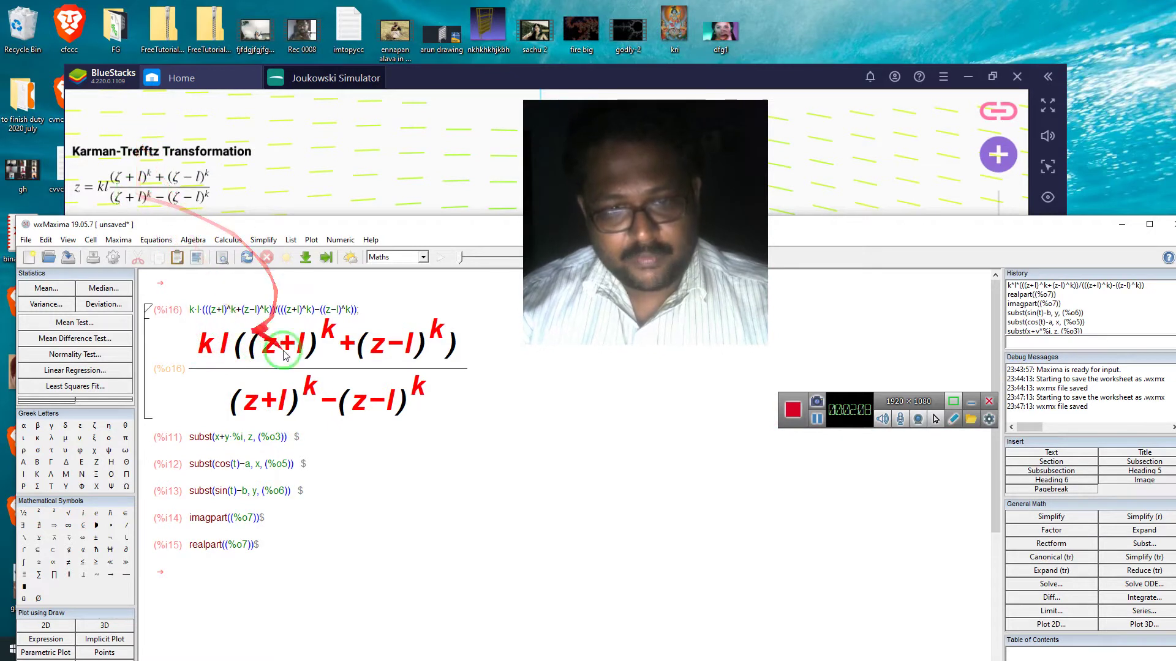
{"action": "left_click", "coordinate": [282, 439]}
{"action": "left_click_drag", "start_coordinate": [281, 443], "coordinate": [297, 439]}
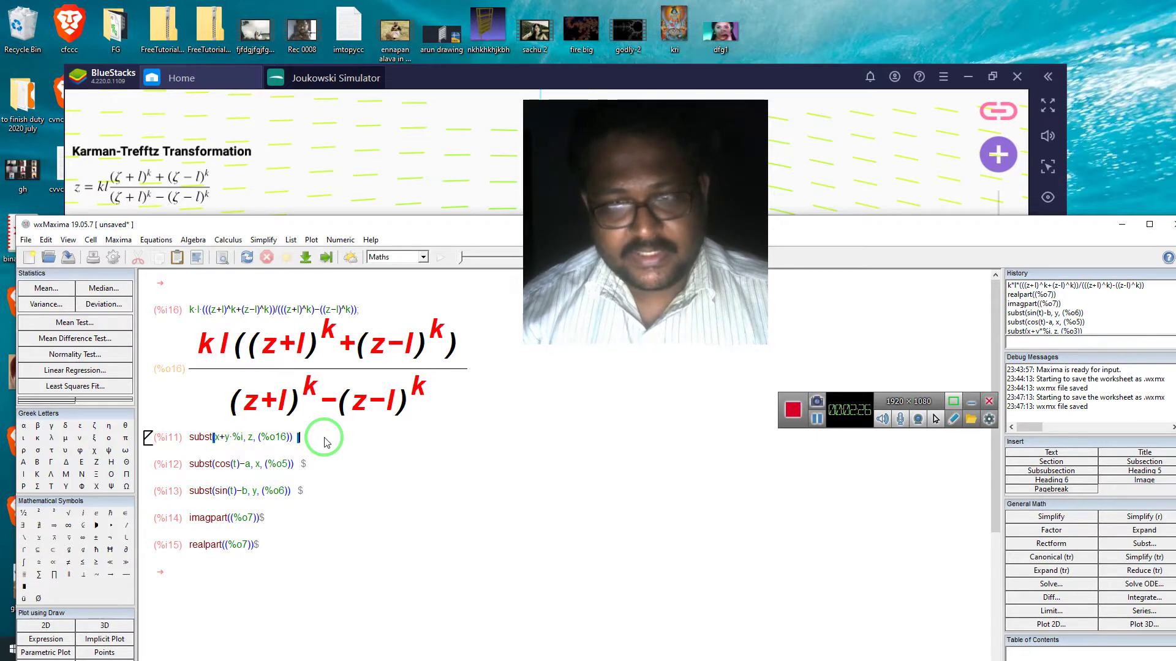
{"action": "key", "text": "shift+Return"}
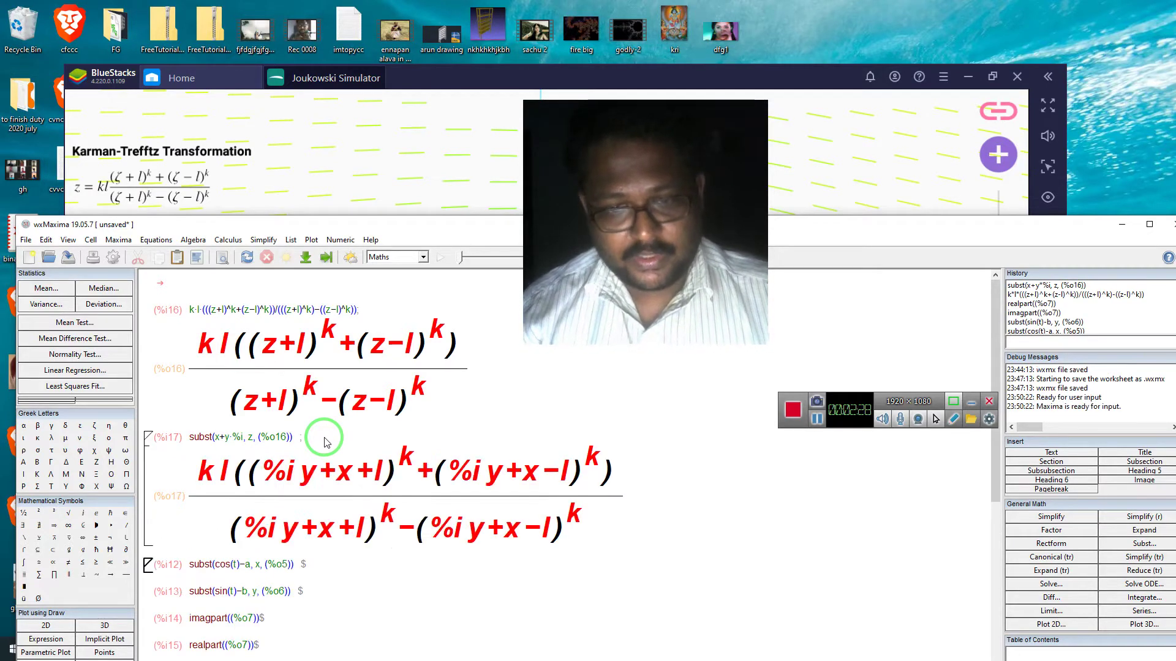
Point the cosine substitution at the previous output and evaluate subst(cos(t)-a, x, (%o17)) with its output displayed
{"action": "scroll", "coordinate": [392, 460], "scroll_direction": "down", "scroll_amount": 3}
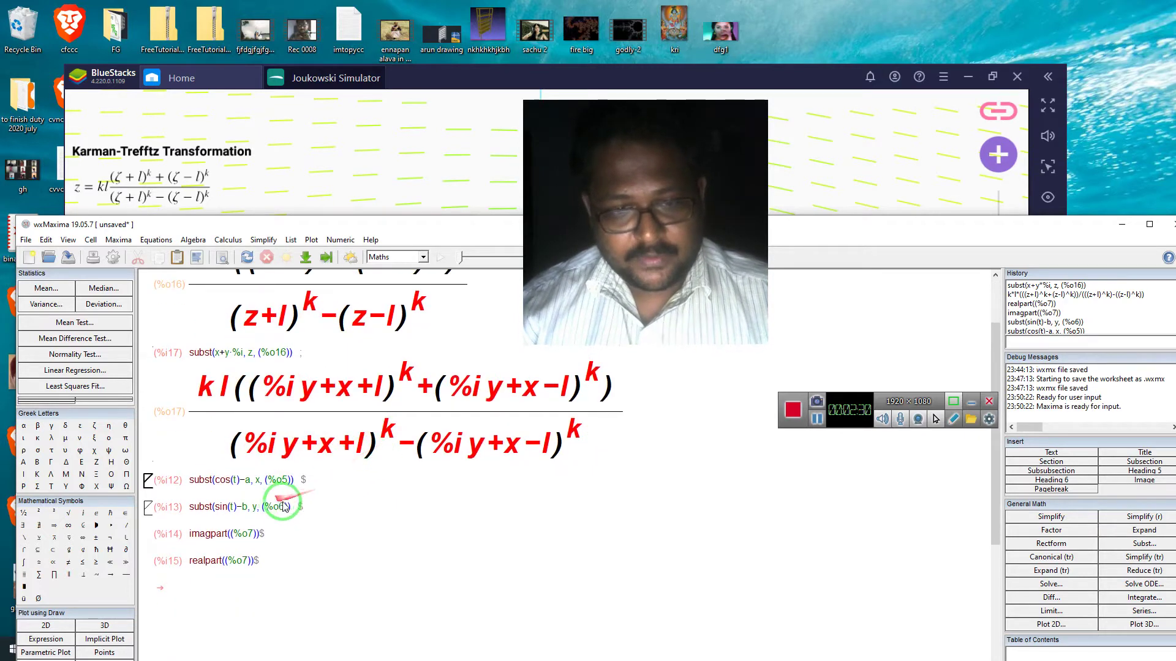
{"action": "left_click", "coordinate": [288, 481]}
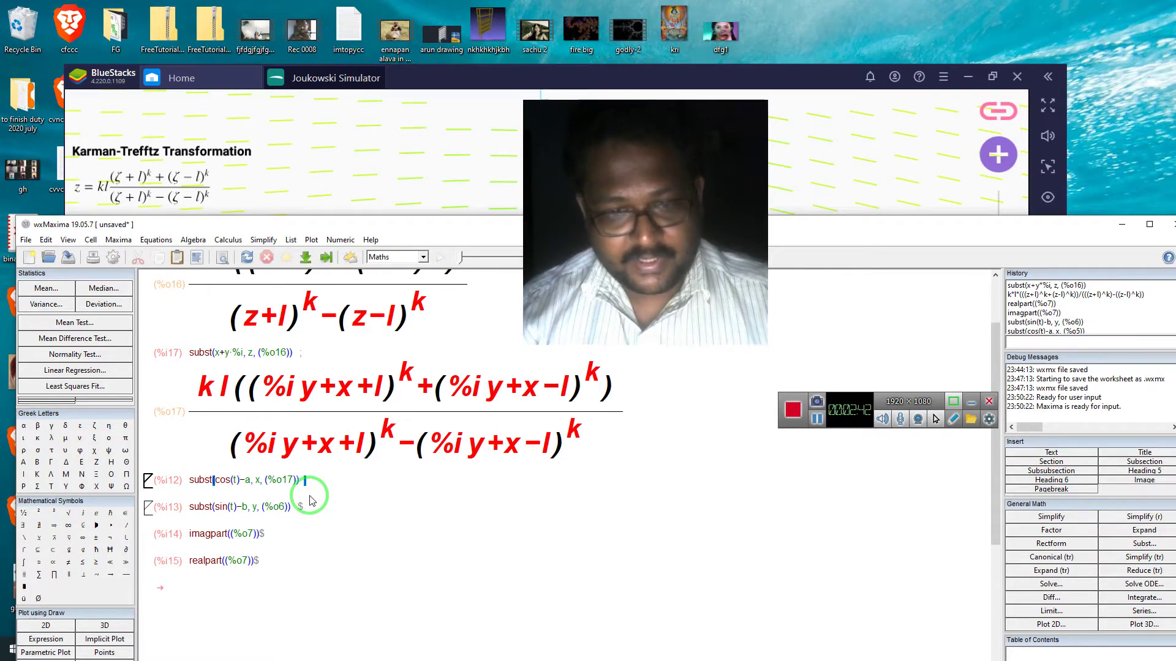
{"action": "left_click", "coordinate": [345, 387]}
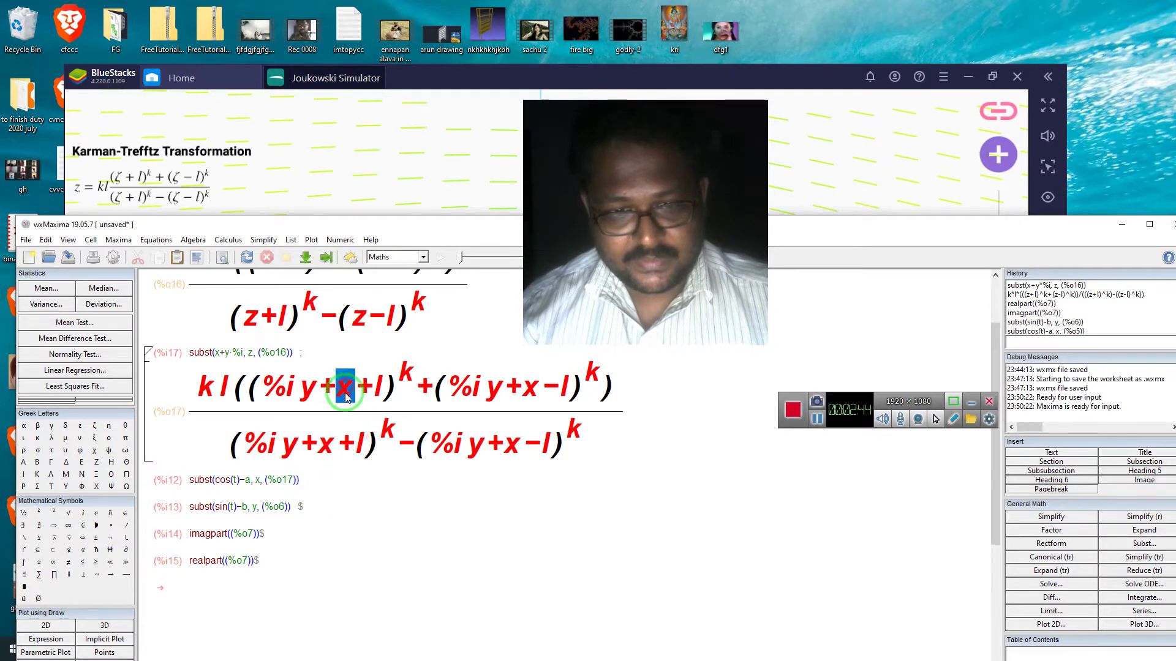
{"action": "scroll", "coordinate": [346, 393], "scroll_direction": "up", "scroll_amount": 2}
{"action": "left_click", "coordinate": [269, 401]}
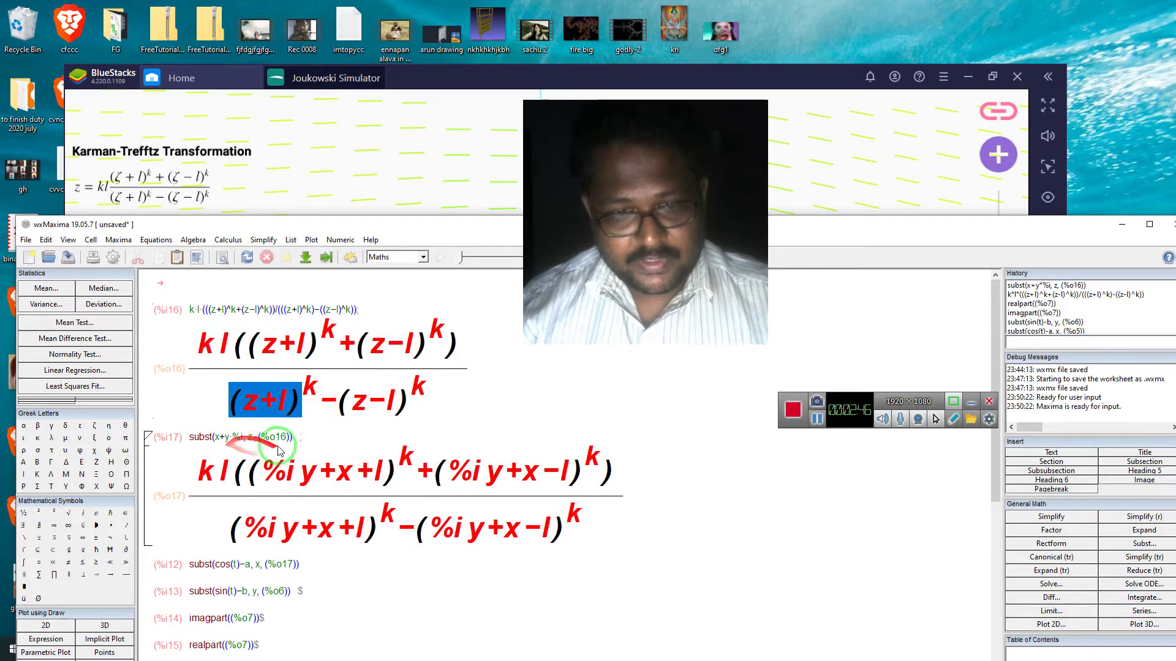
{"action": "left_click_drag", "start_coordinate": [273, 471], "coordinate": [298, 477]}
{"action": "left_click", "coordinate": [330, 481]}
{"action": "scroll", "coordinate": [309, 563], "scroll_direction": "down", "scroll_amount": 3}
{"action": "type", "text": "1"}
{"action": "left_click", "coordinate": [315, 439]}
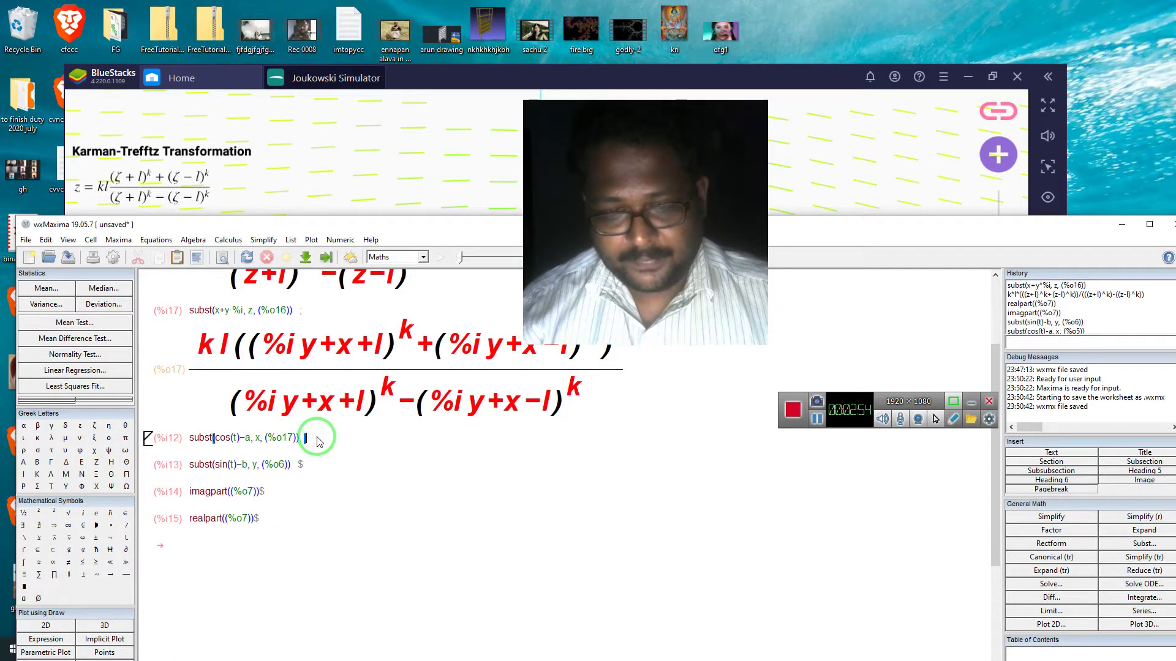
{"action": "key", "text": "shift+Return"}
Change the sine substitution to subst(sin(t)-b, y, (%o18)); and evaluate it with its output displayed
{"action": "scroll", "coordinate": [317, 441], "scroll_direction": "down", "scroll_amount": 2}
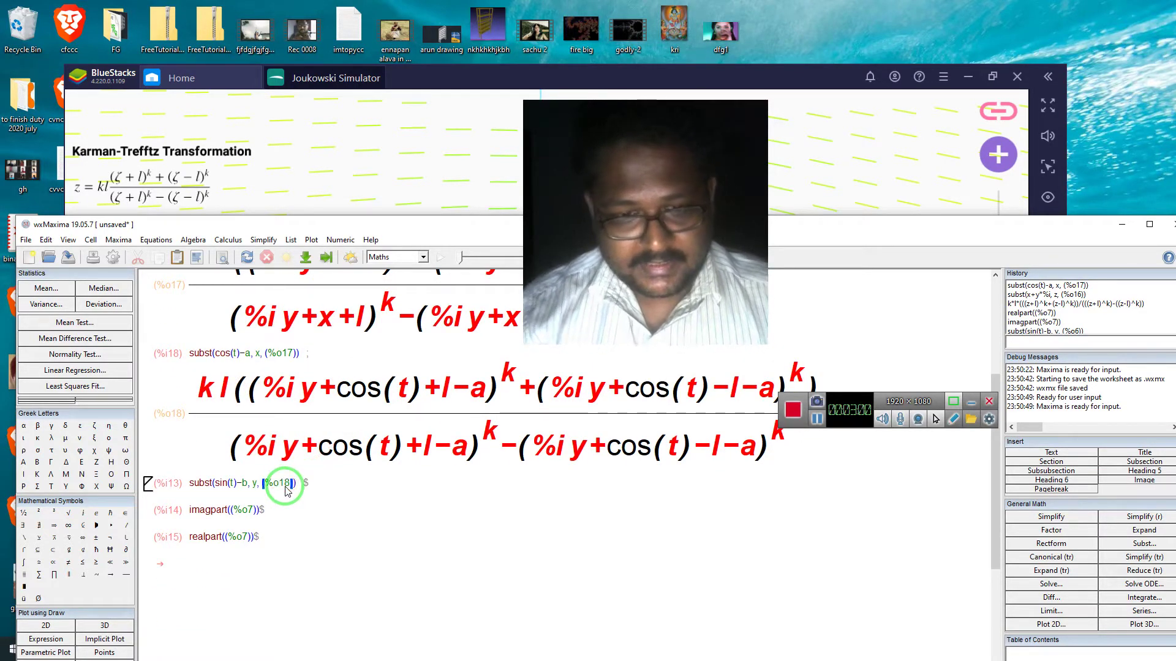
{"action": "left_click", "coordinate": [327, 485]}
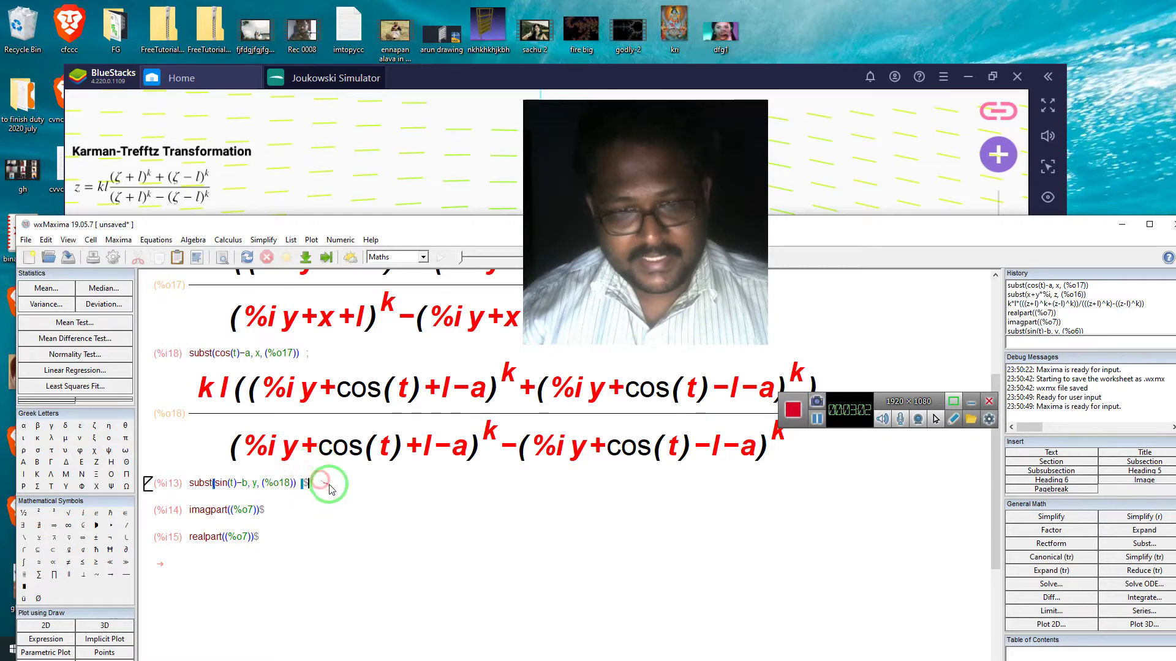
{"action": "key", "text": "Delete"}
{"action": "type", "text": ";"}
{"action": "key", "text": "shift+Return"}
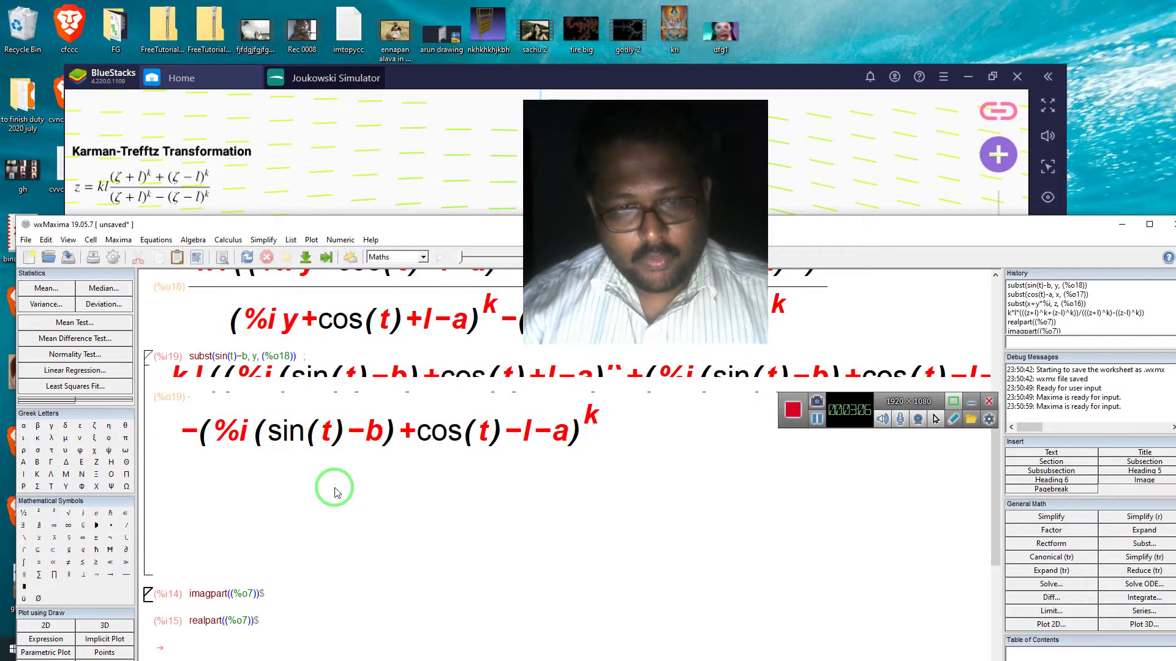
Examine the expanded expression from the sine substitution and compare it with the preceding substitution outputs
{"action": "scroll", "coordinate": [380, 487], "scroll_direction": "up", "scroll_amount": 8}
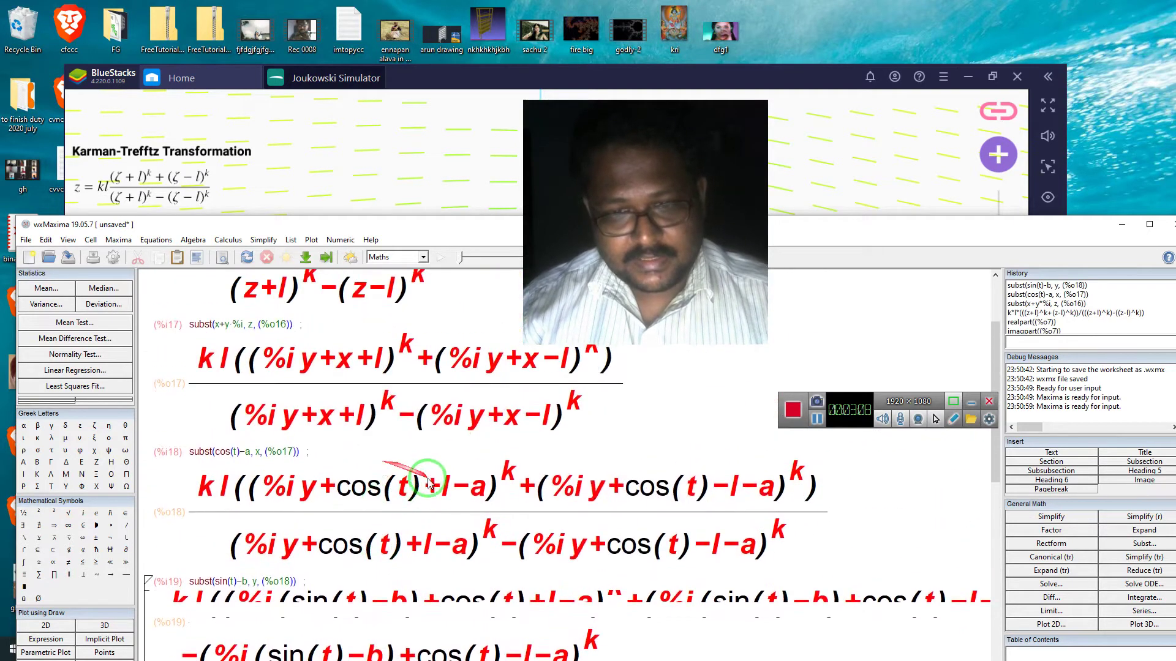
{"action": "scroll", "coordinate": [368, 490], "scroll_direction": "down", "scroll_amount": 7}
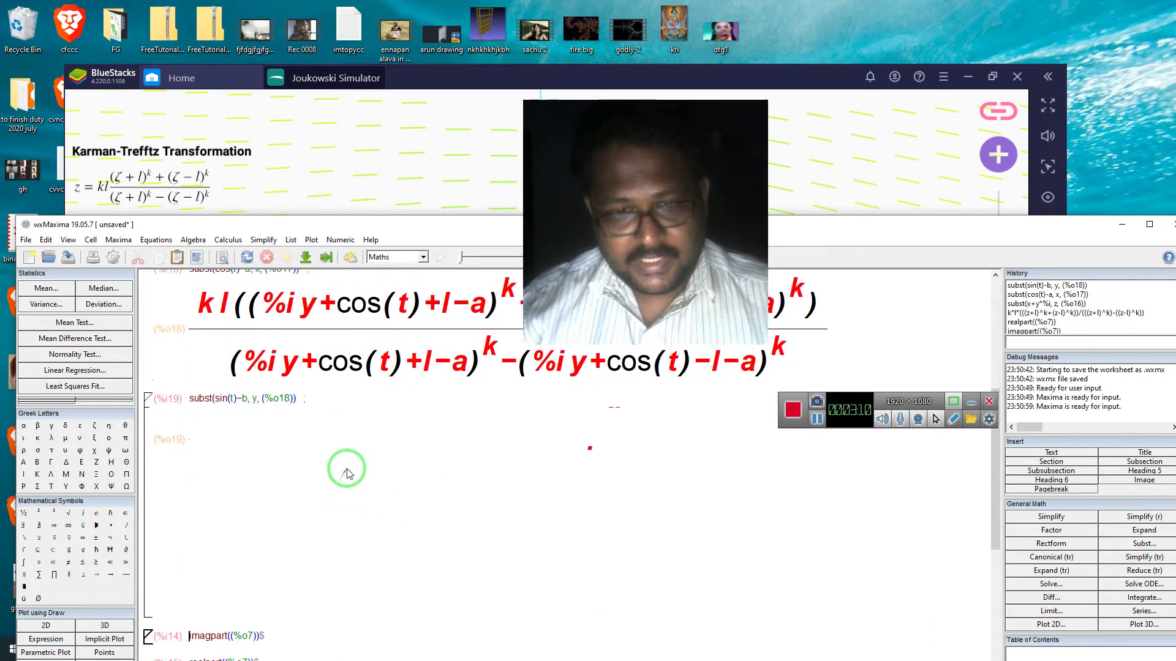
{"action": "scroll", "coordinate": [349, 459], "scroll_direction": "down", "scroll_amount": 6}
{"action": "scroll", "coordinate": [334, 459], "scroll_direction": "up", "scroll_amount": 6}
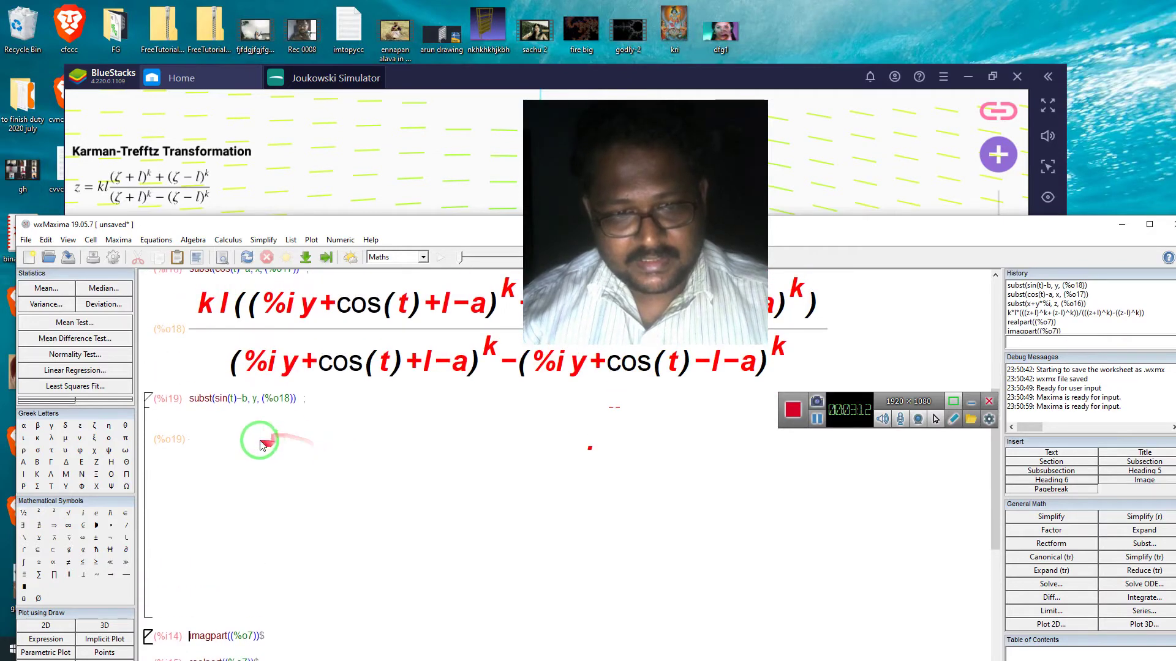
{"action": "left_click", "coordinate": [254, 423]}
{"action": "scroll", "coordinate": [327, 504], "scroll_direction": "down", "scroll_amount": 2}
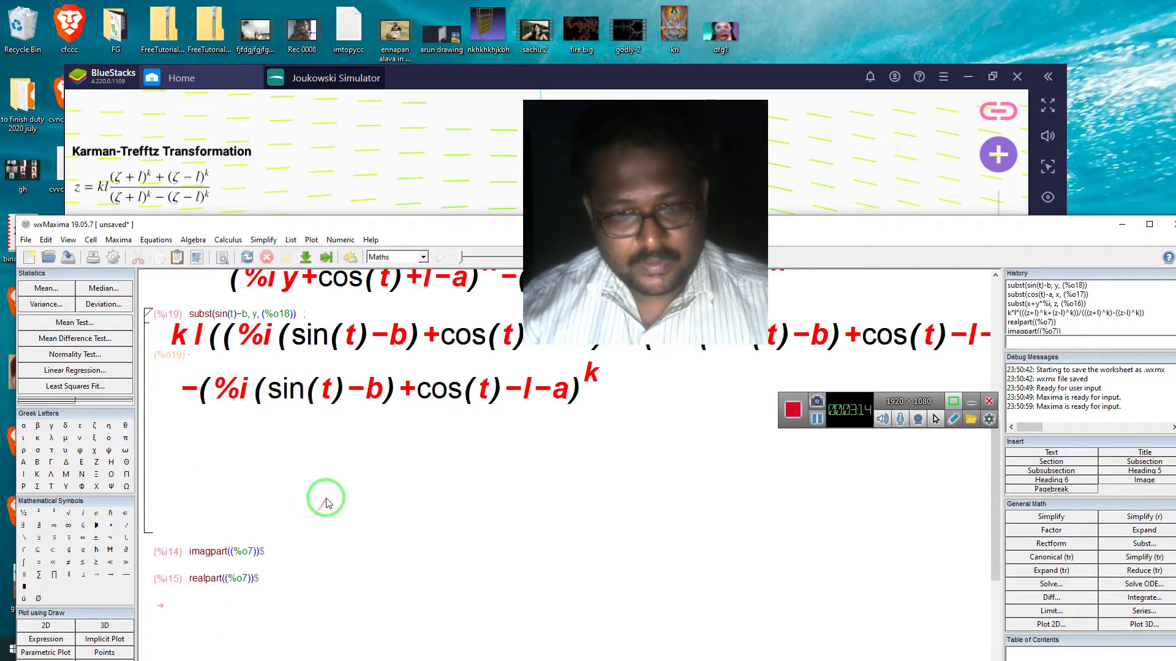
{"action": "scroll", "coordinate": [334, 483], "scroll_direction": "down", "scroll_amount": 1}
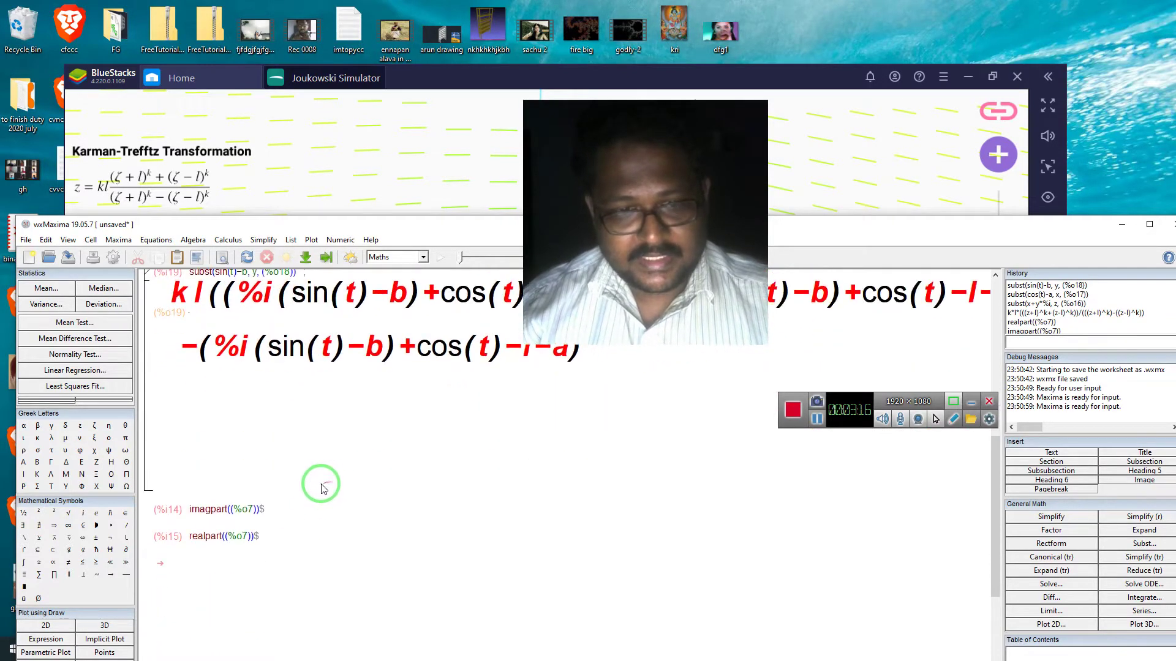
{"action": "left_click", "coordinate": [238, 429]}
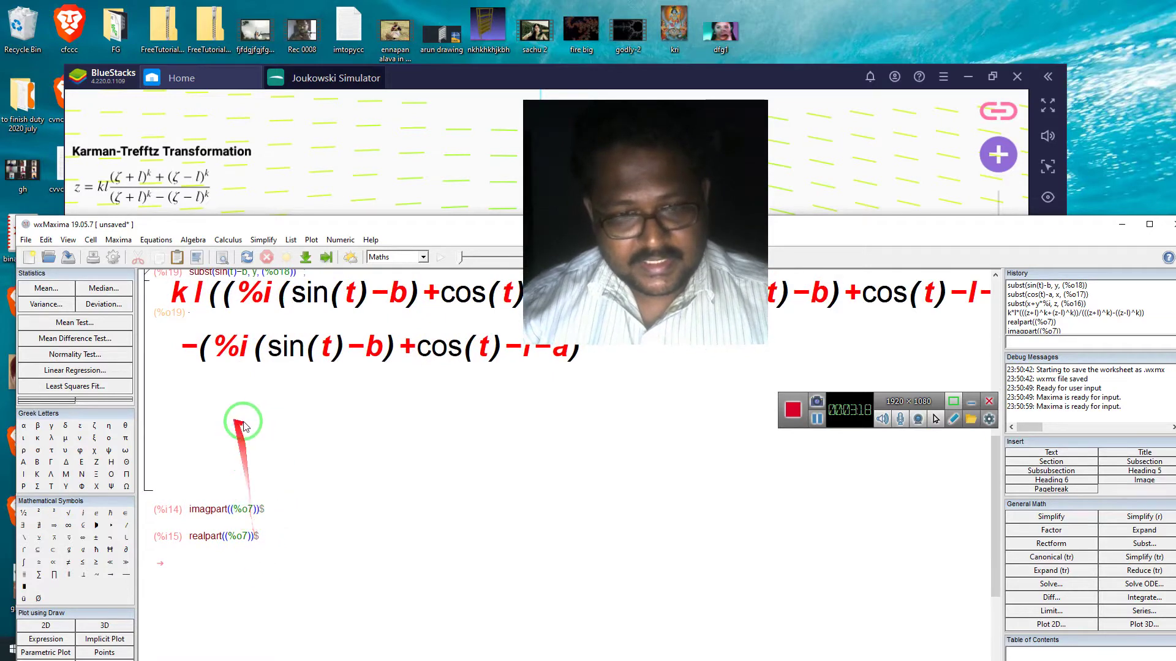
{"action": "scroll", "coordinate": [322, 467], "scroll_direction": "up", "scroll_amount": 3}
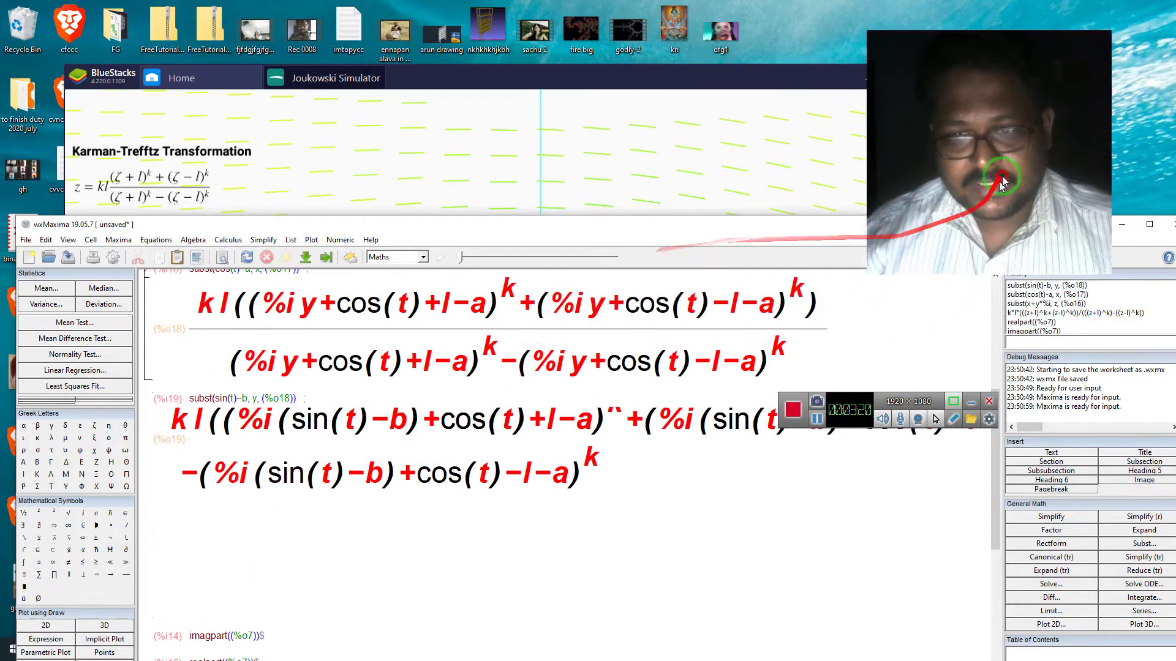
Move the wxMaxima window higher on the screen and highlight the whole Karman-Trefftz expression in output %o16
{"action": "left_click_drag", "start_coordinate": [707, 220], "coordinate": [672, 8]}
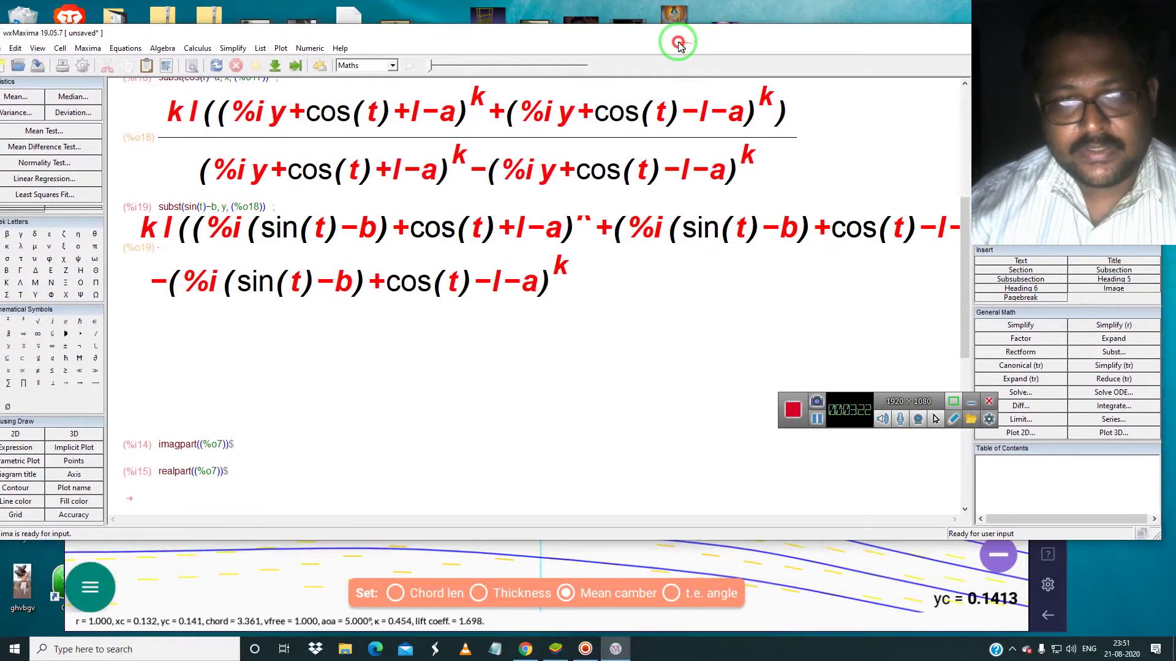
{"action": "scroll", "coordinate": [528, 179], "scroll_direction": "up", "scroll_amount": 5}
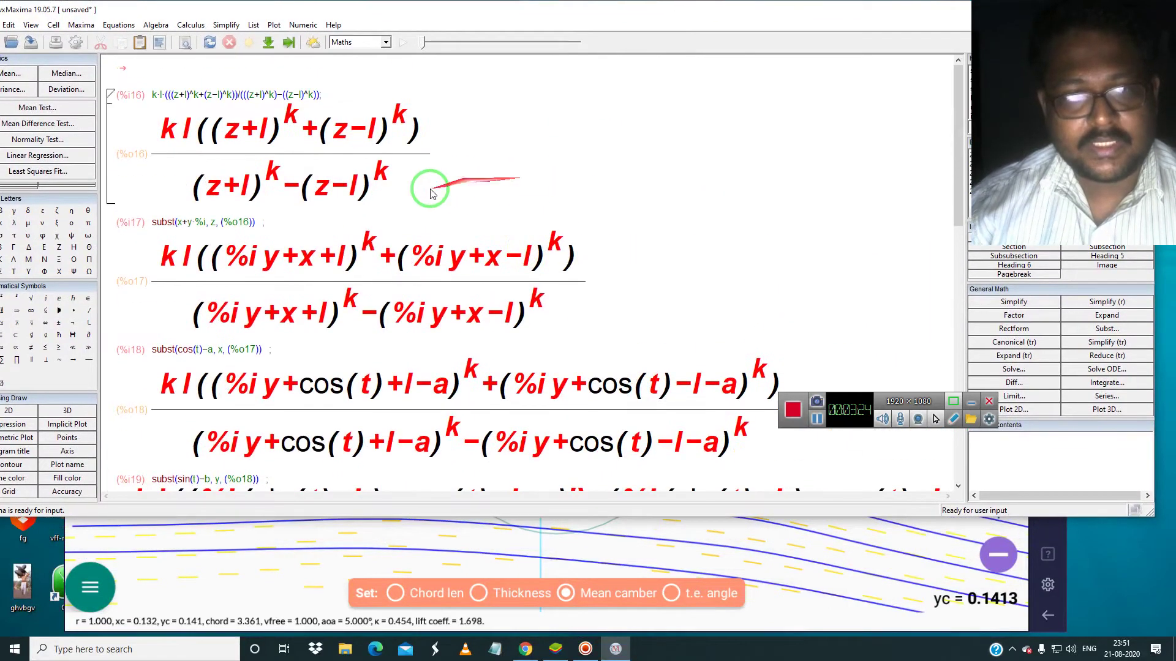
{"action": "left_click", "coordinate": [168, 130]}
{"action": "left_click_drag", "start_coordinate": [225, 140], "coordinate": [337, 189]}
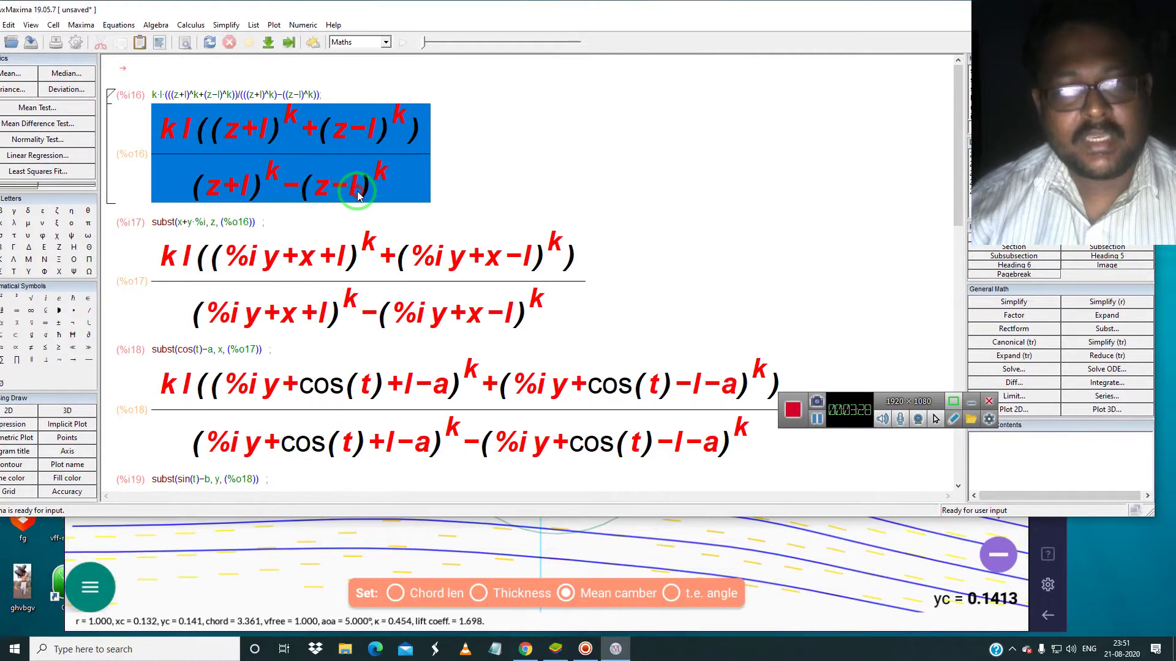
Compare the Karman-Trefftz formula in the Joukowski Simulator with the substitution outputs in wxMaxima
{"action": "left_click", "coordinate": [263, 584]}
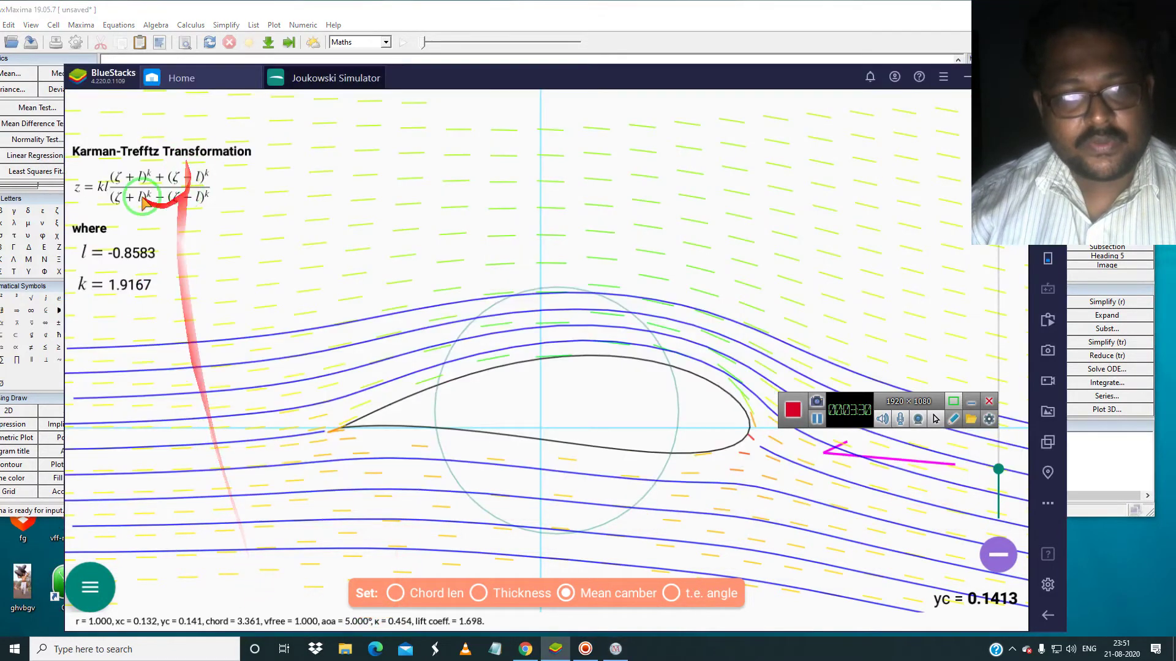
{"action": "left_click", "coordinate": [395, 7]}
{"action": "left_click", "coordinate": [315, 230]}
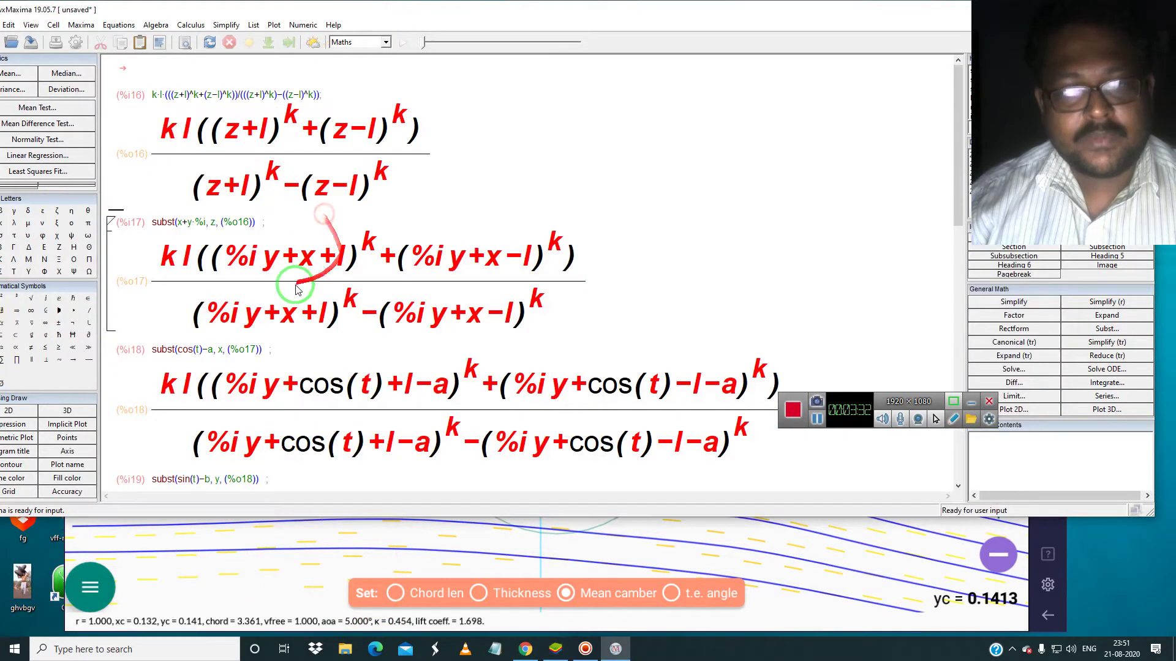
{"action": "scroll", "coordinate": [303, 288], "scroll_direction": "down", "scroll_amount": 2}
{"action": "scroll", "coordinate": [300, 290], "scroll_direction": "down", "scroll_amount": 3}
{"action": "scroll", "coordinate": [301, 284], "scroll_direction": "up", "scroll_amount": 3}
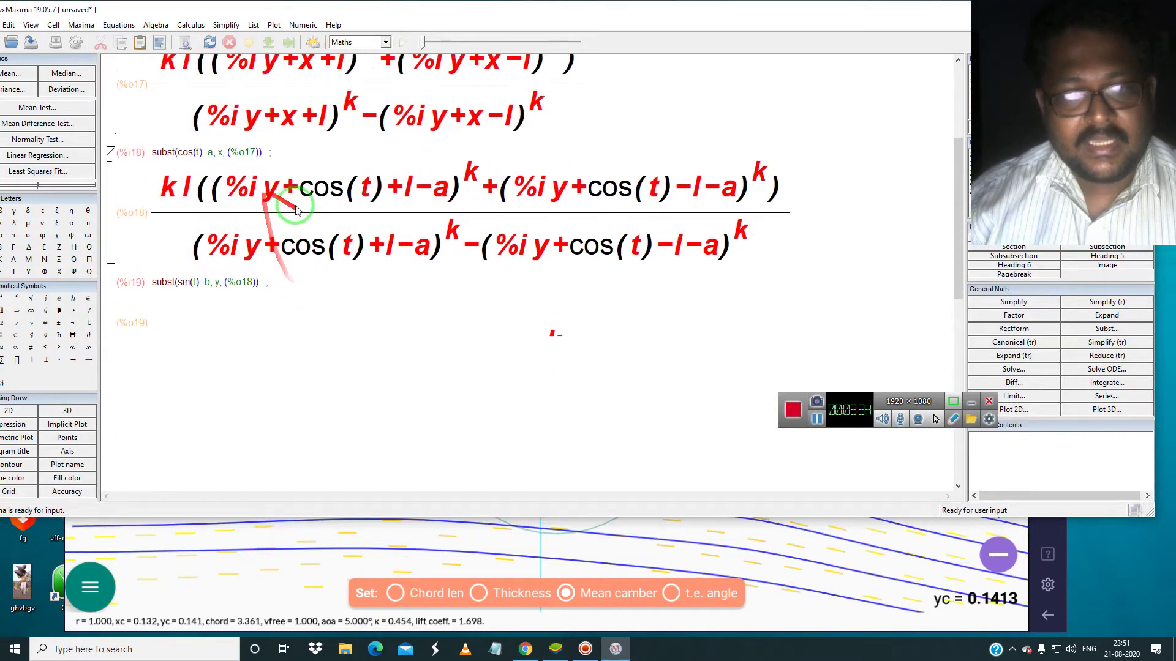
{"action": "scroll", "coordinate": [258, 370], "scroll_direction": "down", "scroll_amount": 4}
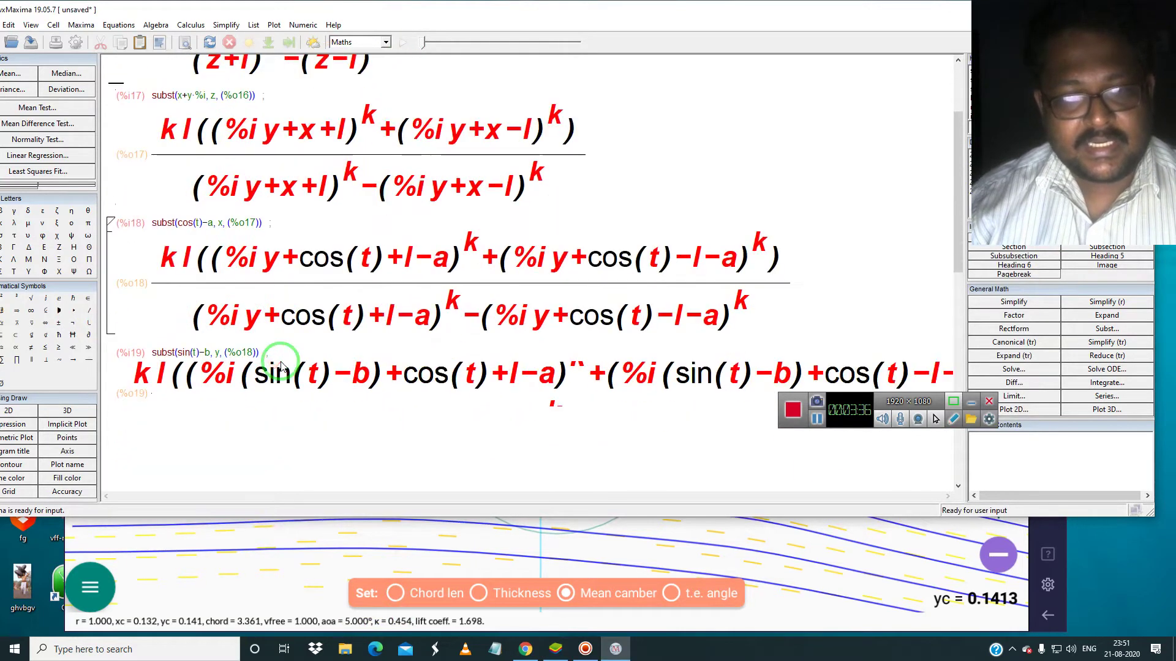
Change the imaginary part command to imagpart((%o19)); and evaluate it with its output displayed
{"action": "scroll", "coordinate": [260, 367], "scroll_direction": "down", "scroll_amount": 3}
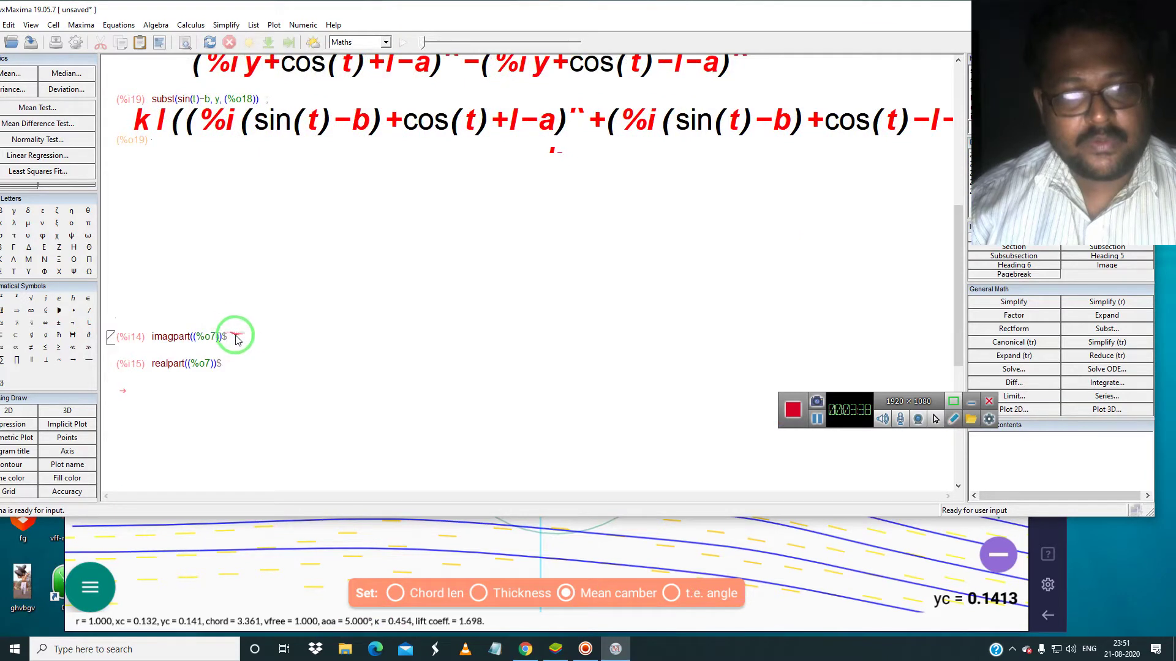
{"action": "left_click_drag", "start_coordinate": [214, 339], "coordinate": [296, 360]}
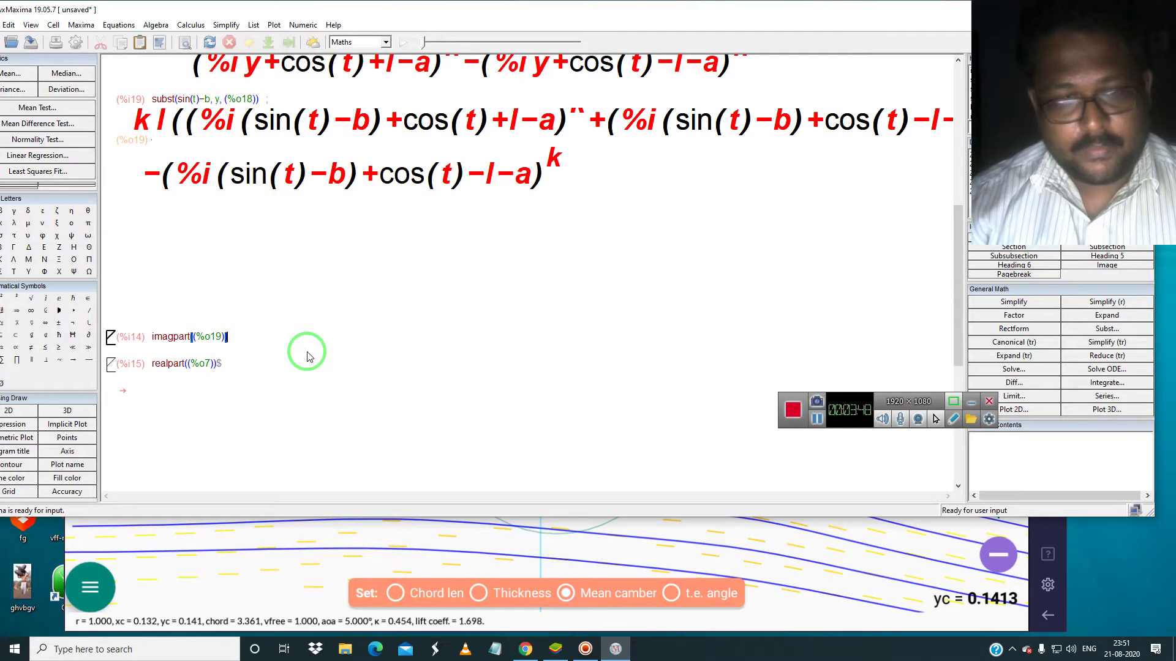
{"action": "key", "text": "shift+Return"}
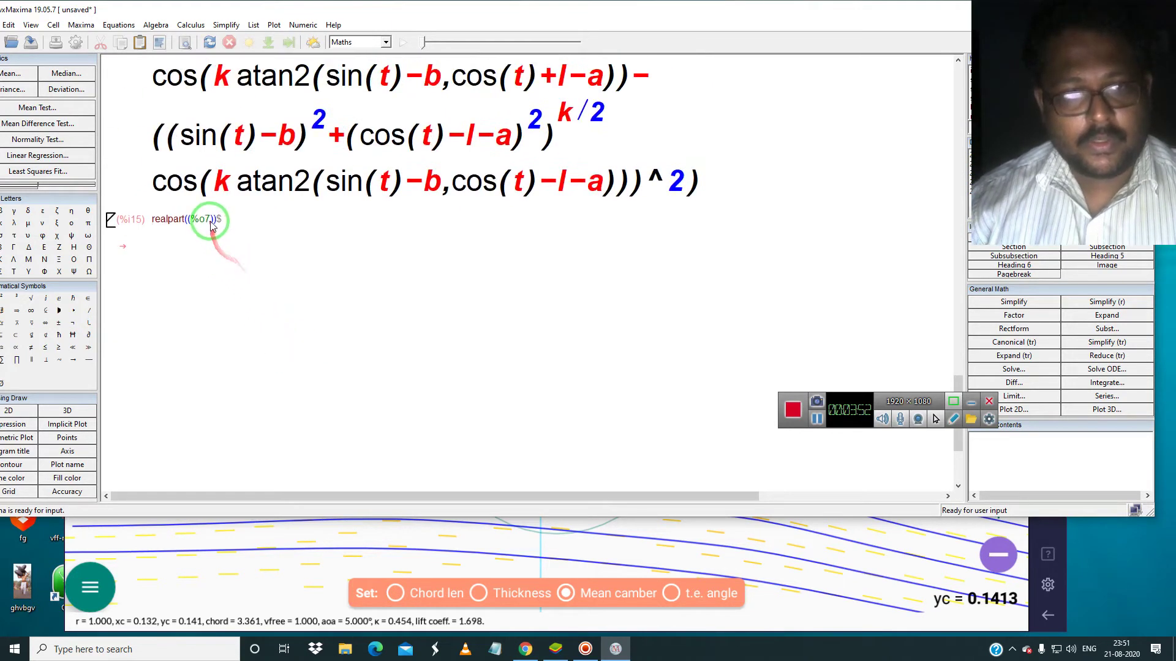
Examine the expanded imaginary part expression from its beginning to its end, together with the preceding sine substitution
{"action": "scroll", "coordinate": [212, 224], "scroll_direction": "up", "scroll_amount": 10}
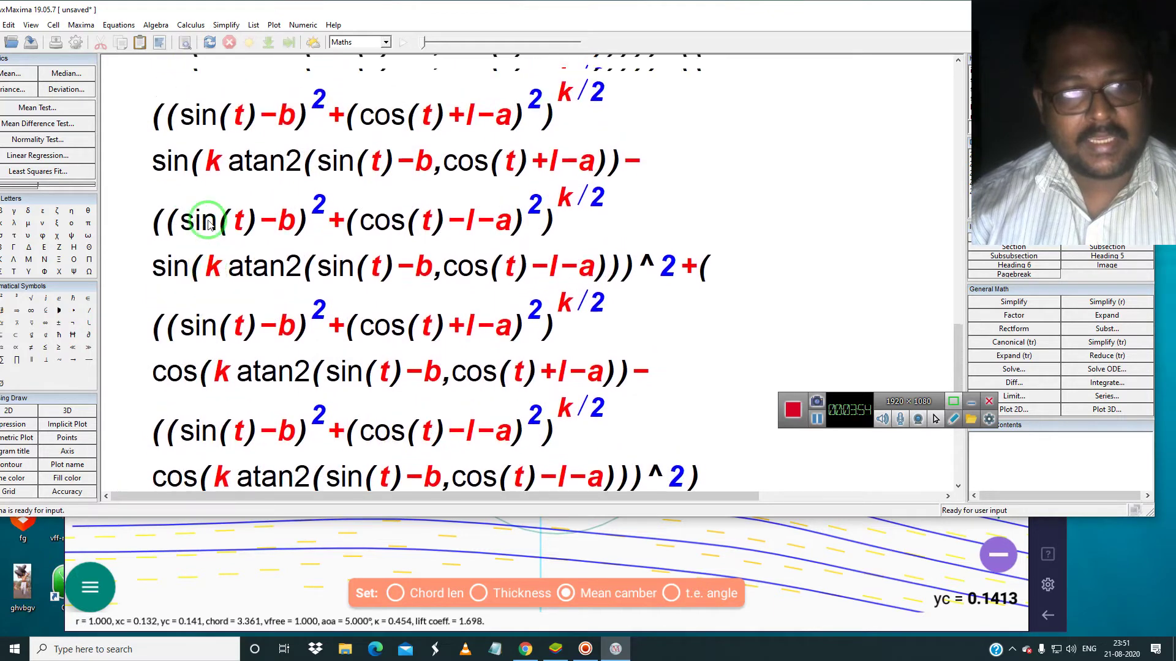
{"action": "scroll", "coordinate": [216, 228], "scroll_direction": "up", "scroll_amount": 10}
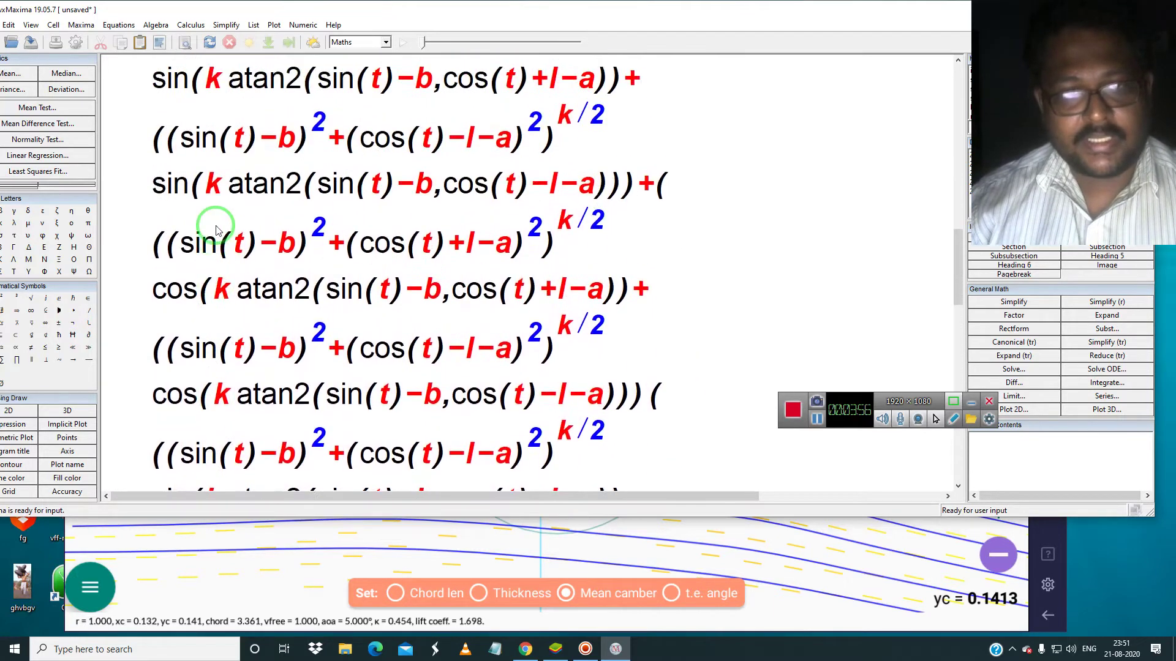
{"action": "scroll", "coordinate": [216, 228], "scroll_direction": "up", "scroll_amount": 10}
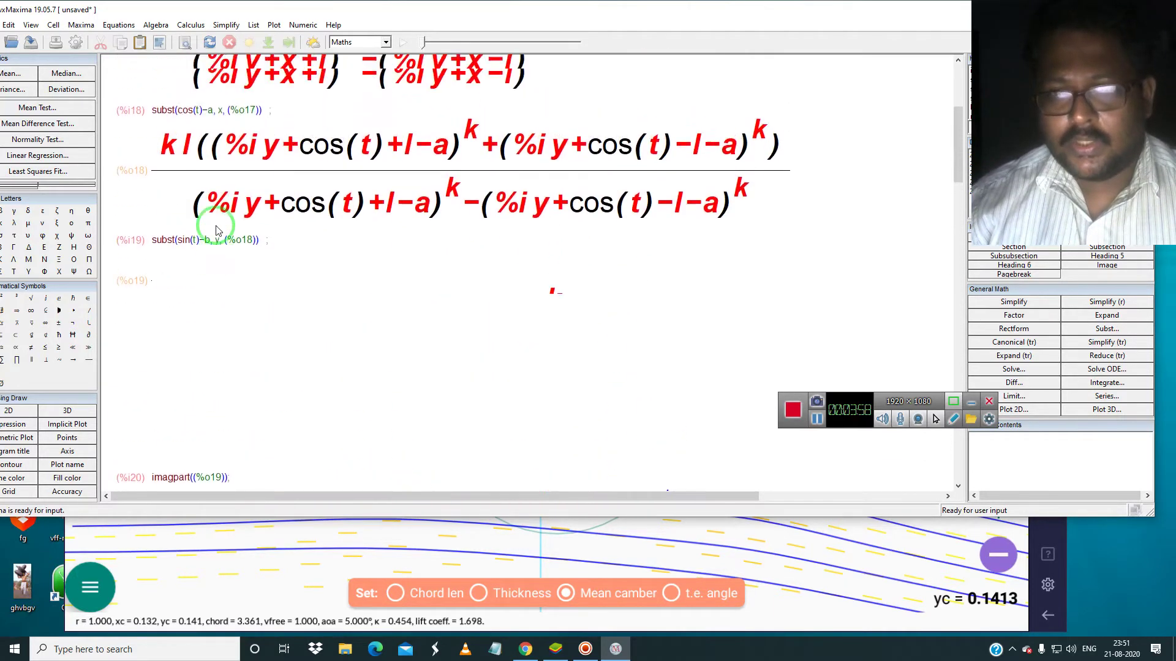
{"action": "scroll", "coordinate": [219, 232], "scroll_direction": "down", "scroll_amount": 10}
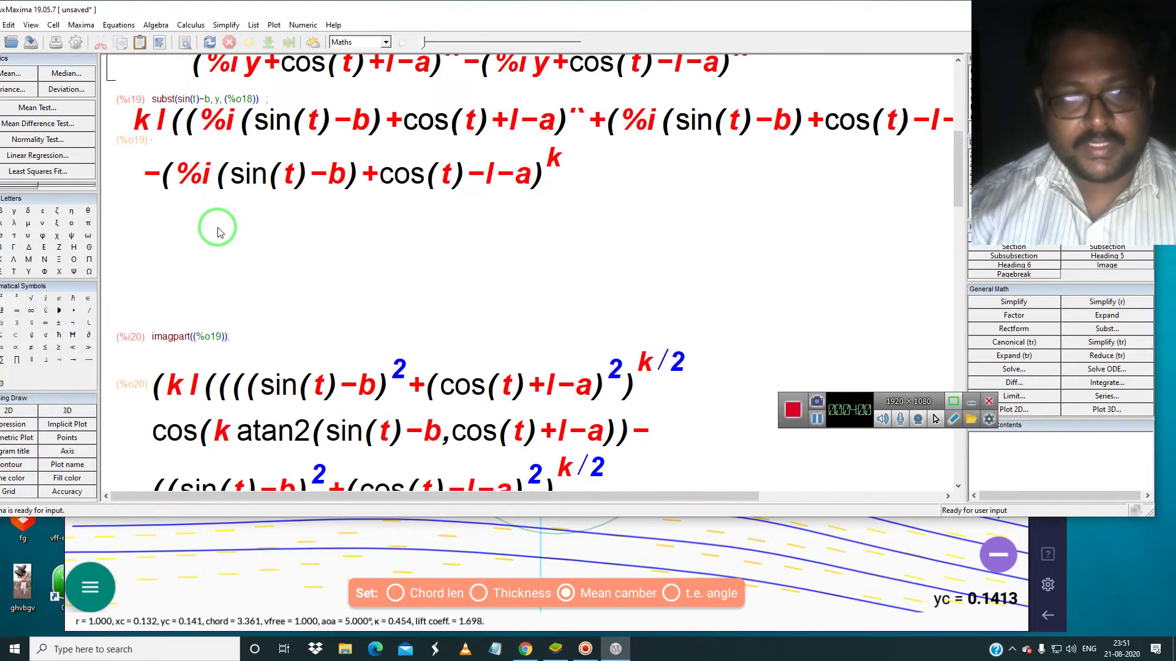
{"action": "scroll", "coordinate": [264, 330], "scroll_direction": "down", "scroll_amount": 10}
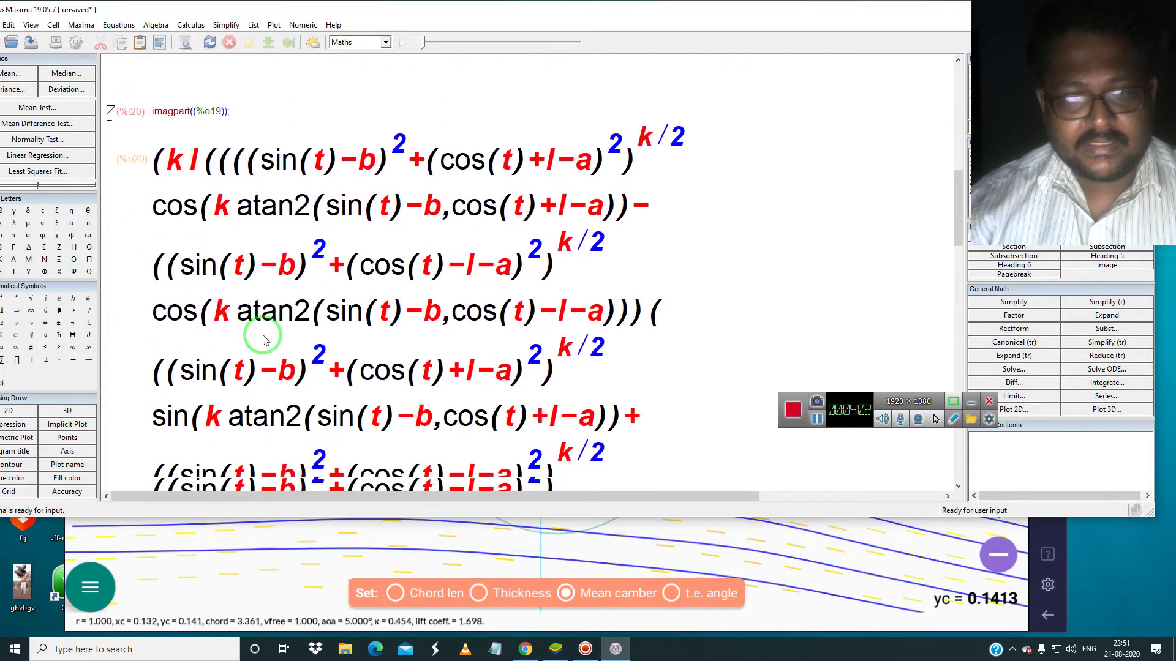
{"action": "scroll", "coordinate": [270, 325], "scroll_direction": "down", "scroll_amount": 10}
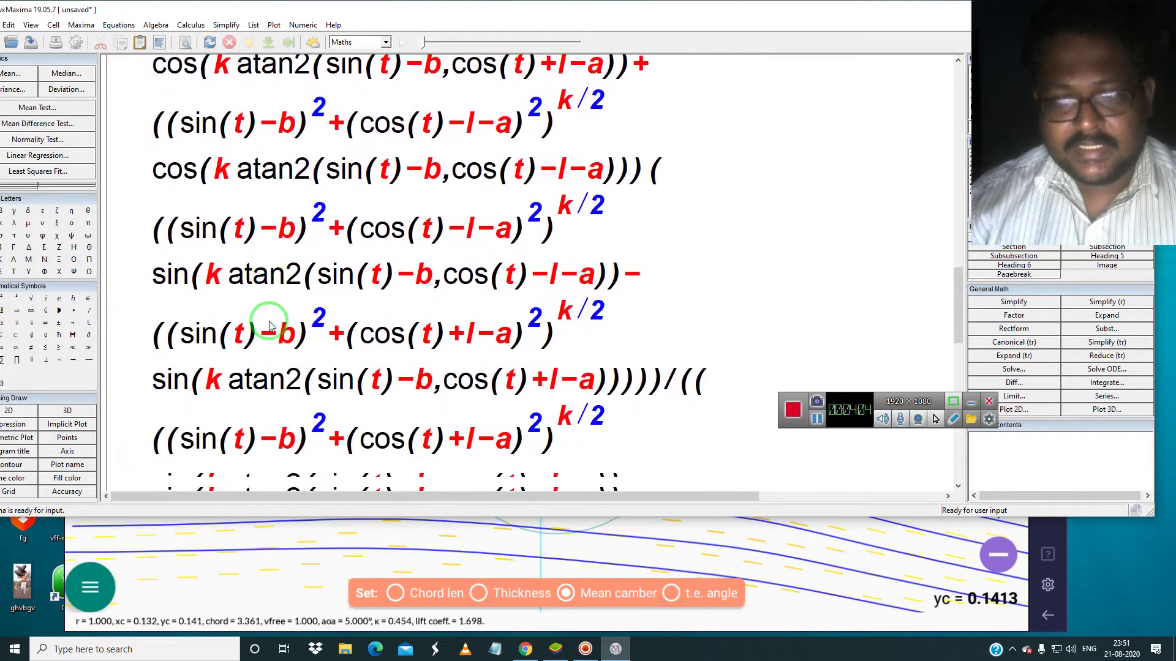
{"action": "scroll", "coordinate": [269, 324], "scroll_direction": "down", "scroll_amount": 10}
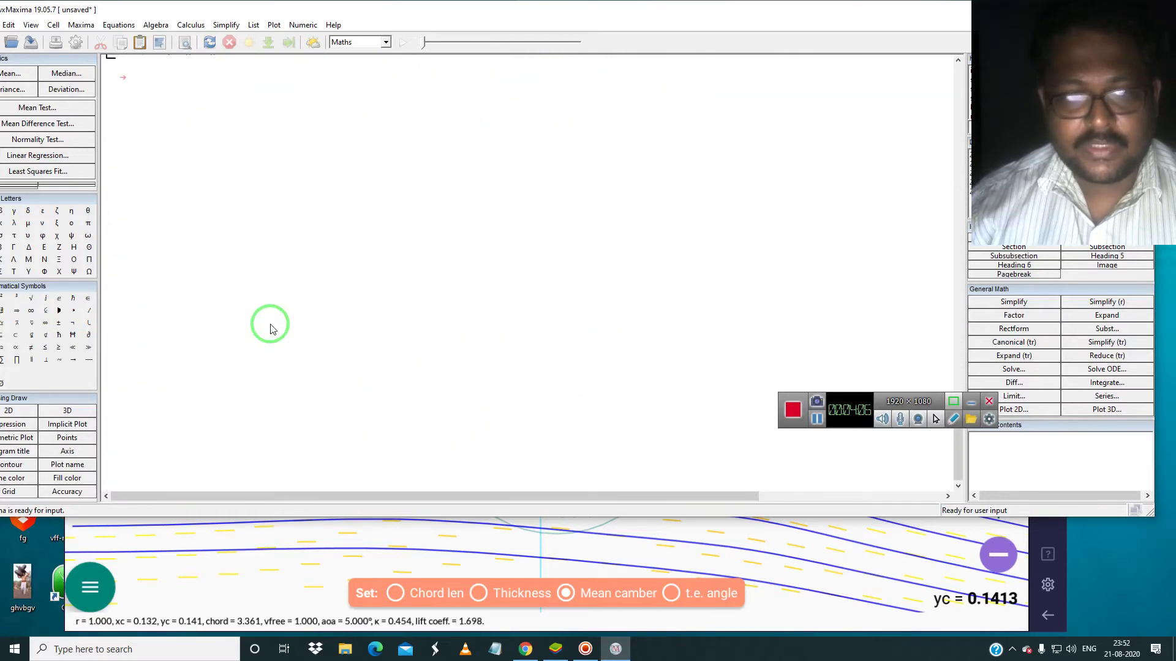
Point the real part command at output %o20 and evaluate realpart((%o20)) with its output displayed
{"action": "scroll", "coordinate": [215, 247], "scroll_direction": "up", "scroll_amount": 1}
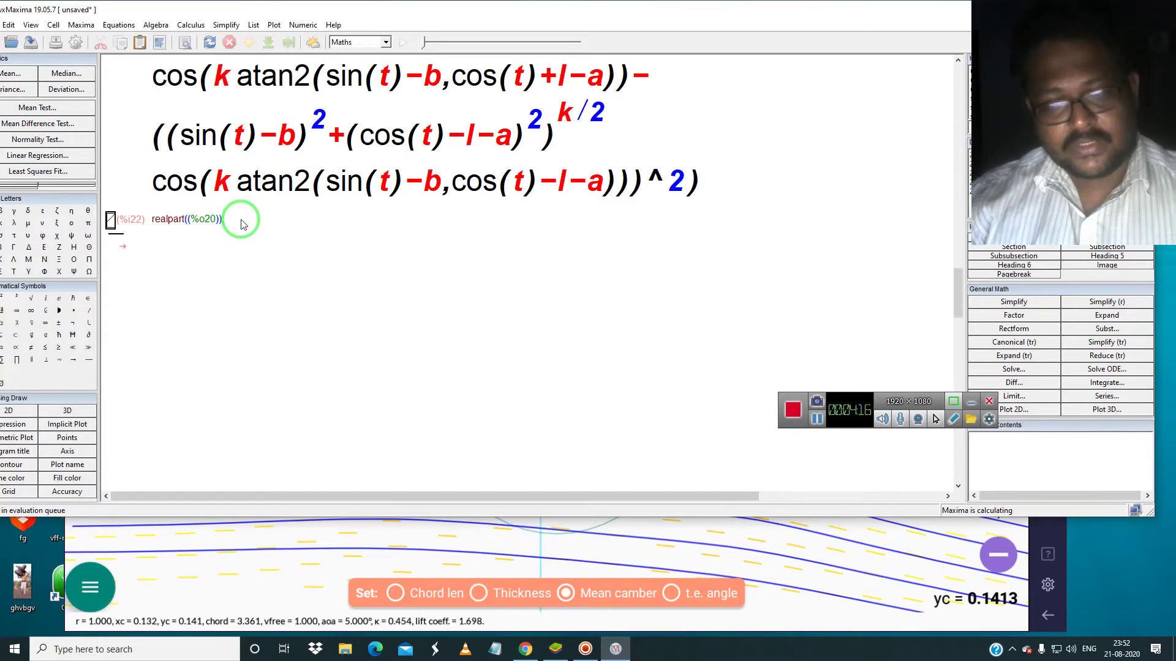
{"action": "scroll", "coordinate": [276, 232], "scroll_direction": "up", "scroll_amount": 3}
{"action": "left_click_drag", "start_coordinate": [278, 231], "coordinate": [524, 174]}
{"action": "scroll", "coordinate": [524, 175], "scroll_direction": "up", "scroll_amount": 1}
{"action": "left_click_drag", "start_coordinate": [714, 105], "coordinate": [778, 238]}
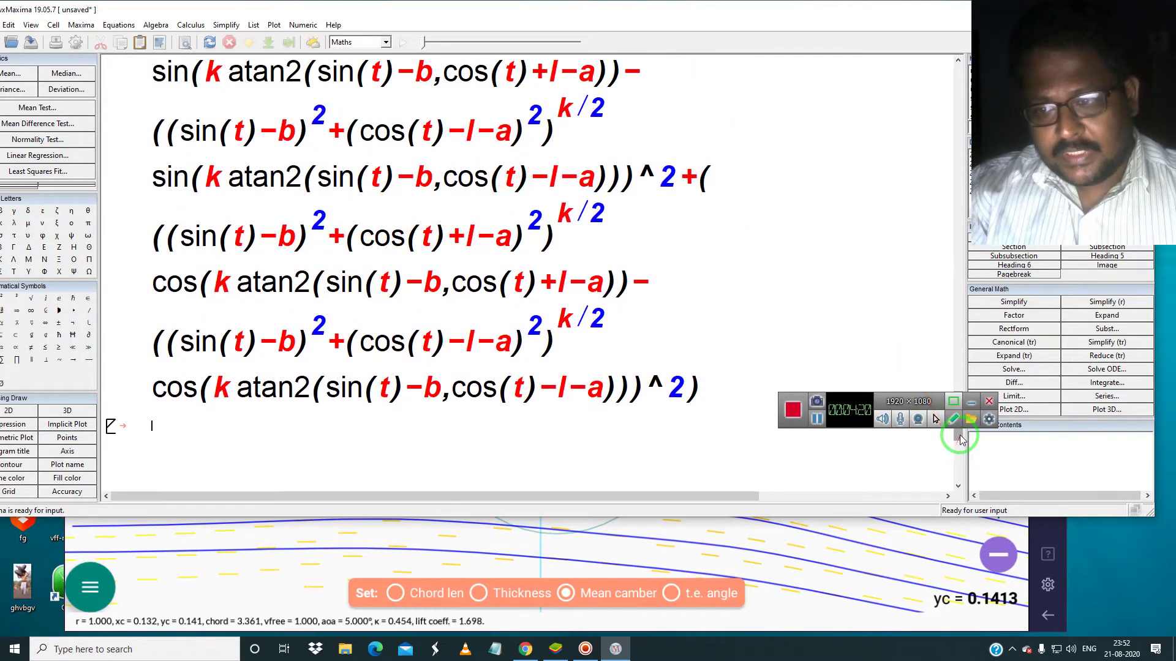
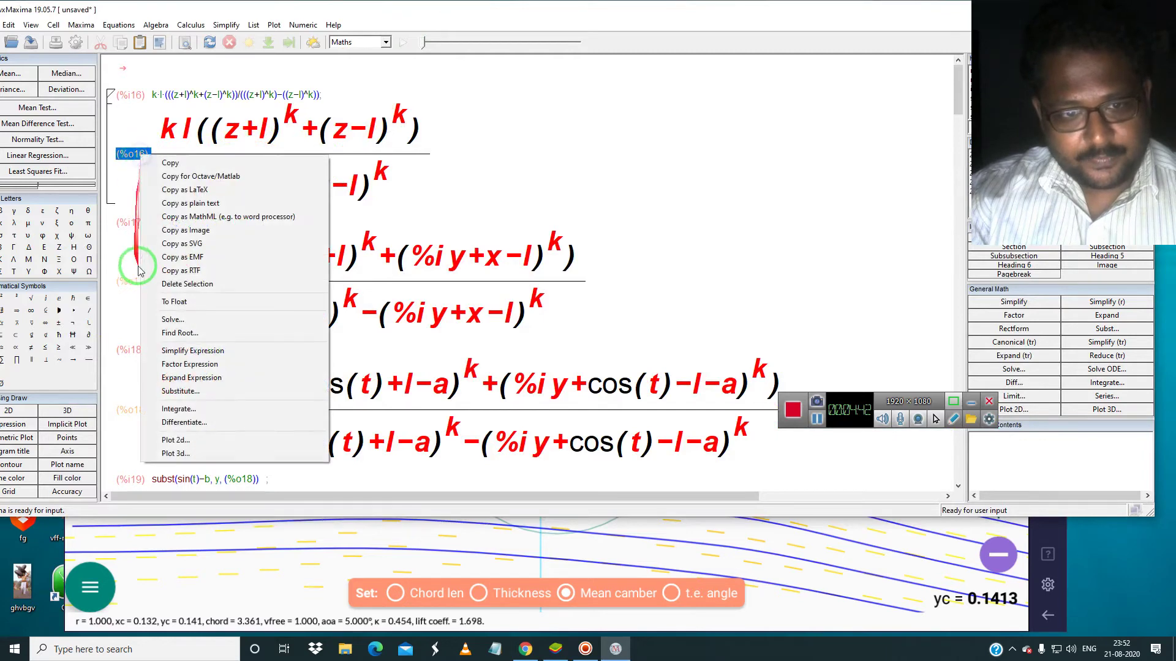
Substitute -.8583, the simulator's value, for l in the Karman-Trefftz expression %o16
{"action": "left_click", "coordinate": [181, 392]}
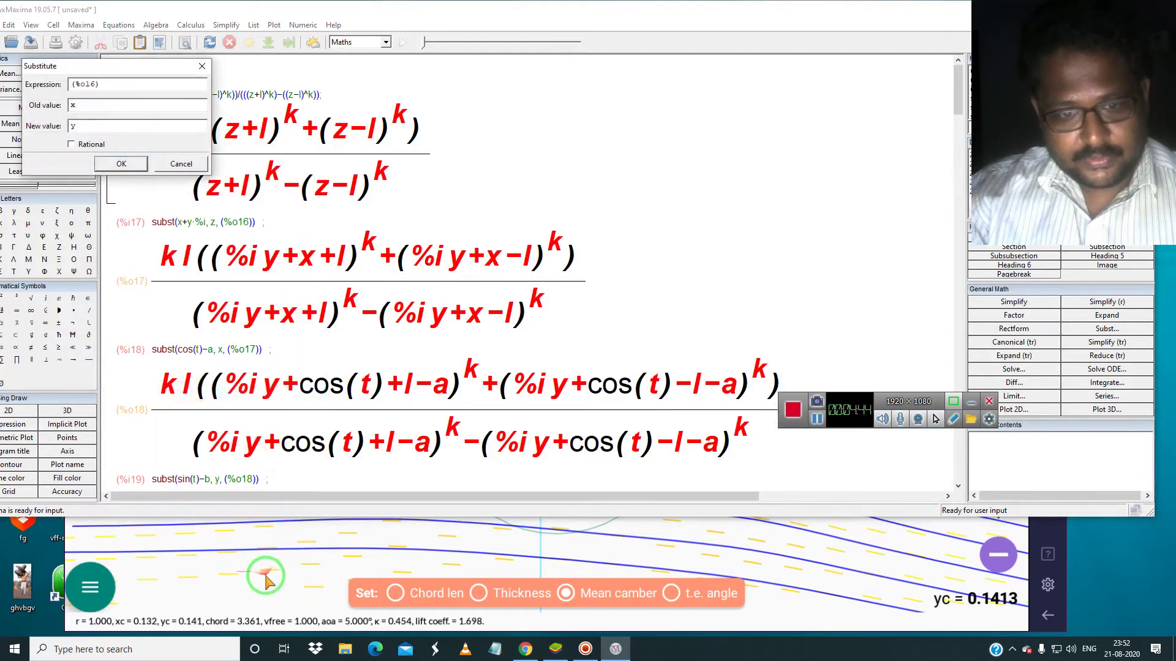
{"action": "left_click", "coordinate": [260, 572]}
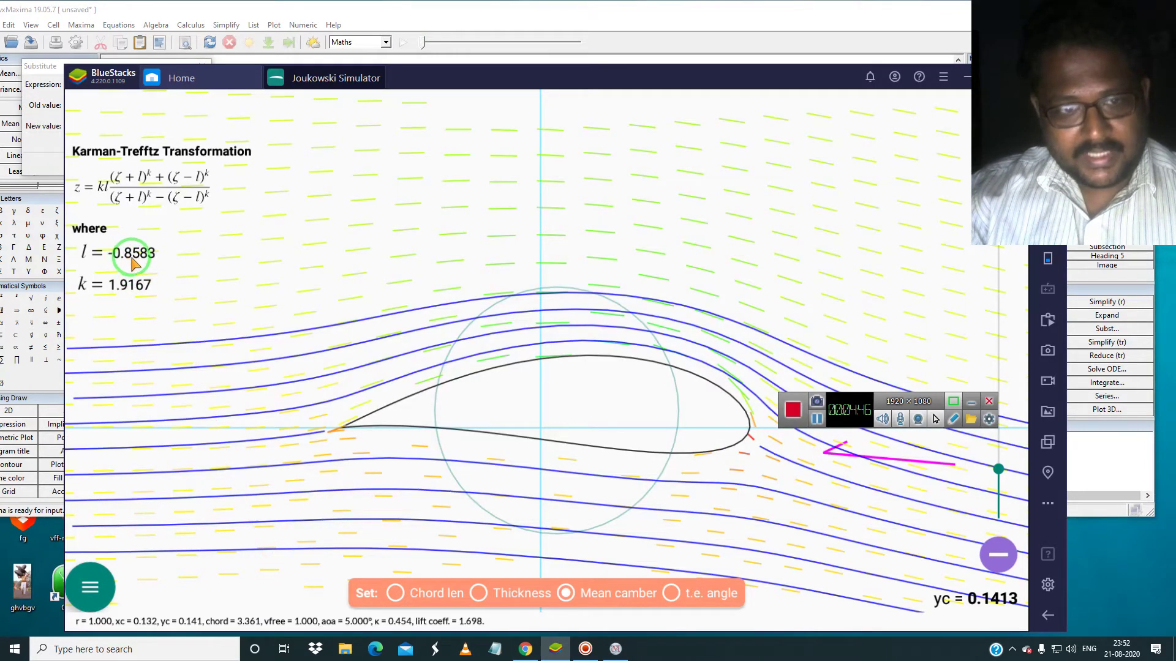
{"action": "left_click", "coordinate": [420, 8]}
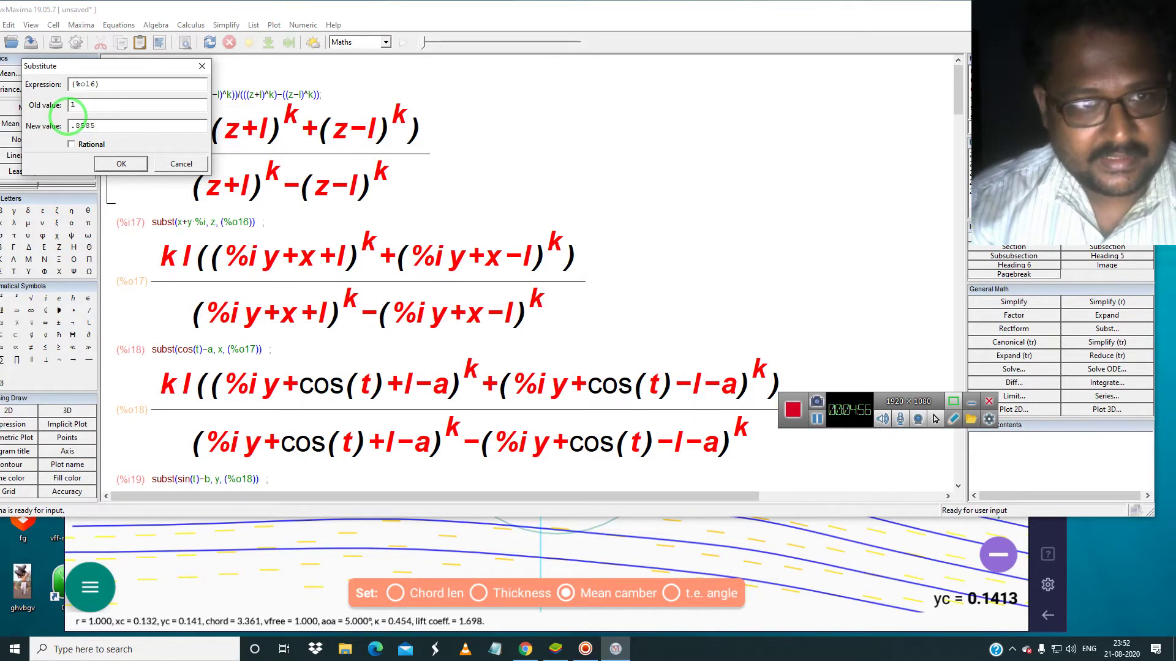
{"action": "left_click", "coordinate": [263, 547]}
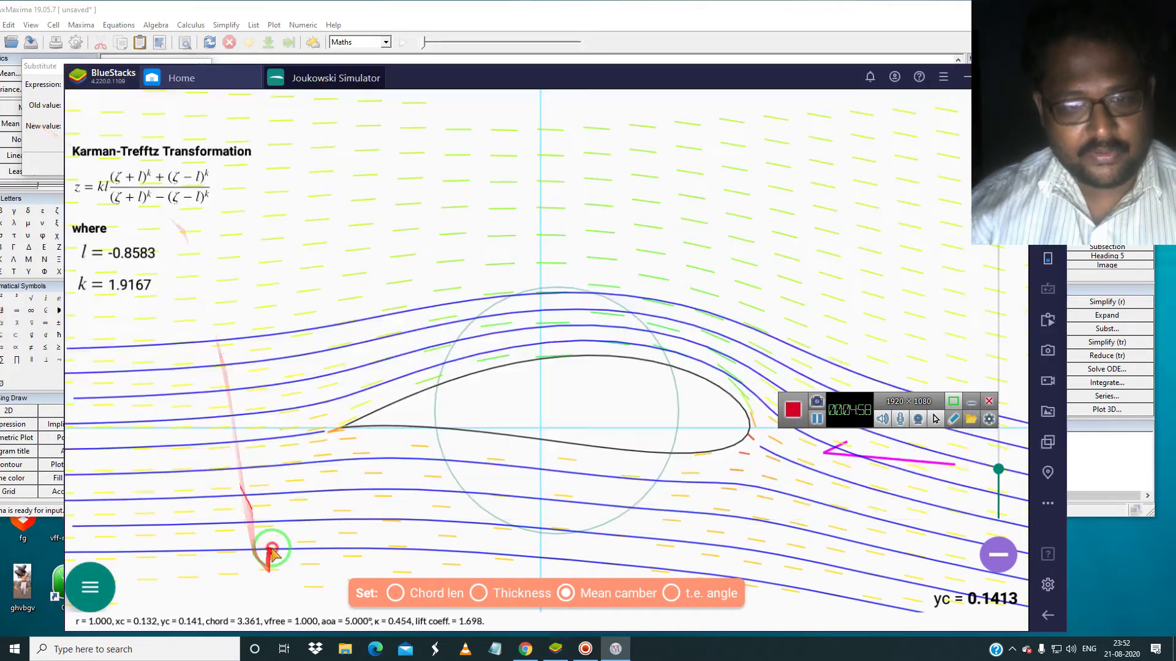
{"action": "left_click", "coordinate": [395, 7]}
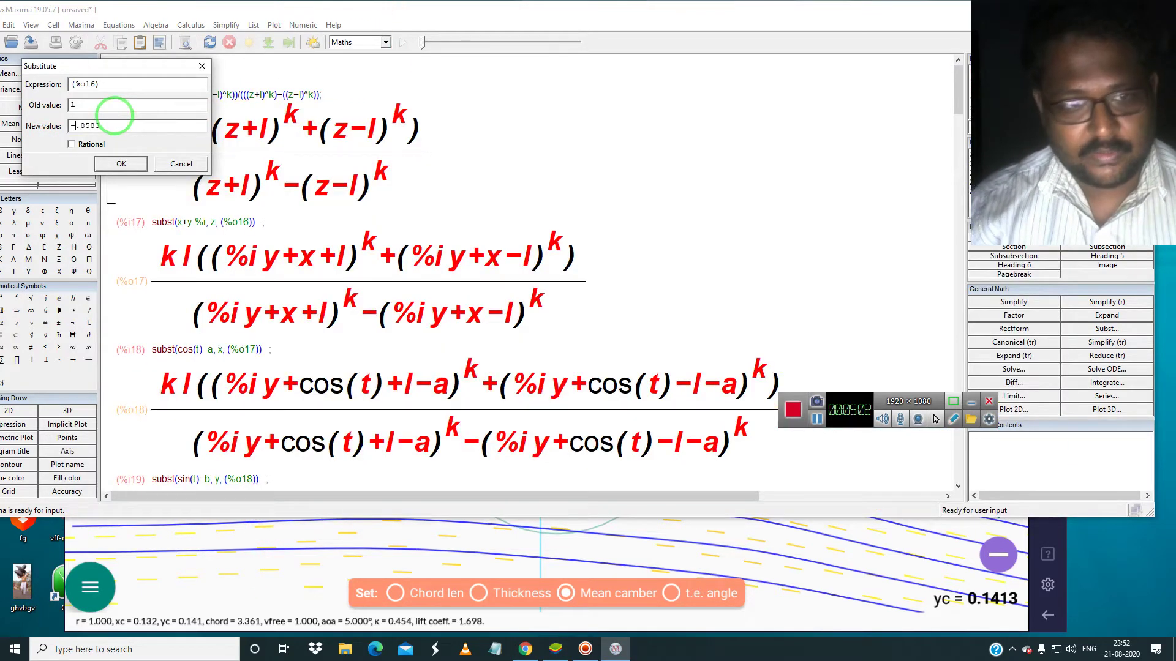
{"action": "left_click", "coordinate": [120, 164]}
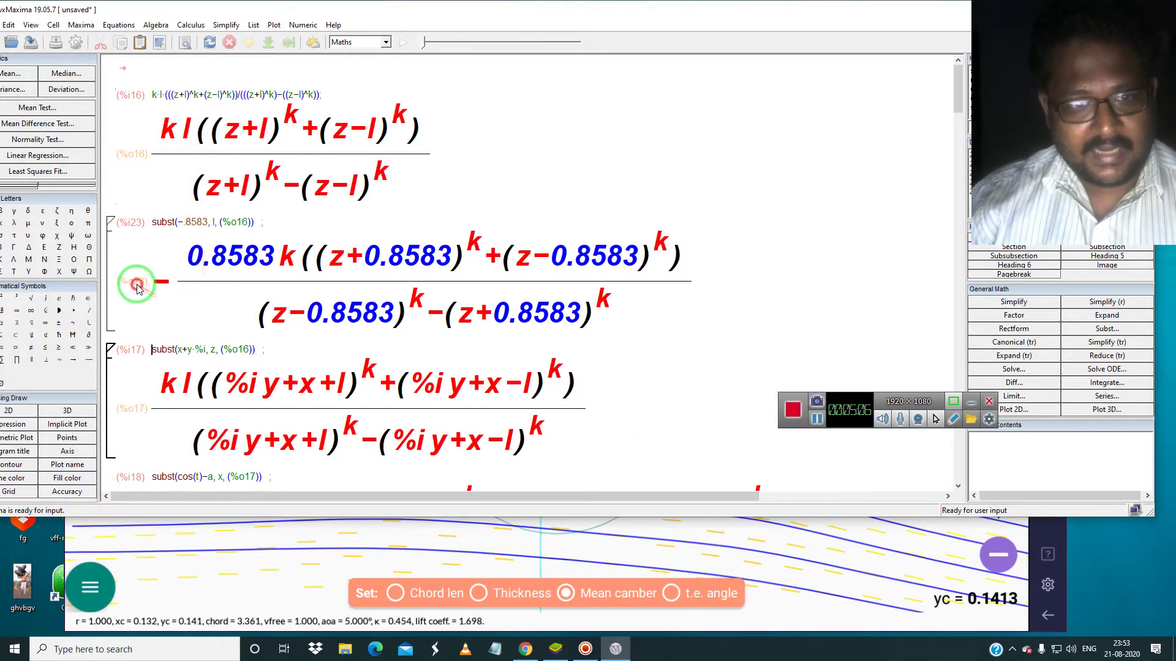
Substitute 1.9167, the simulator's value, for k in expression %o23
{"action": "right_click", "coordinate": [135, 288]}
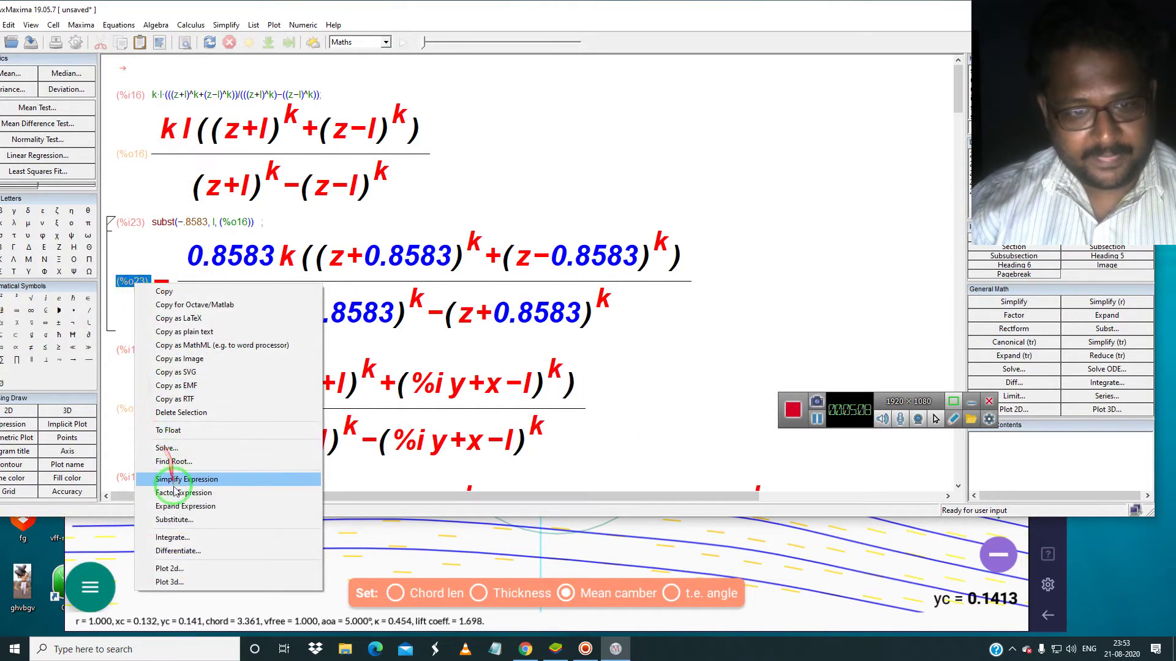
{"action": "left_click", "coordinate": [174, 520]}
{"action": "left_click", "coordinate": [184, 582]}
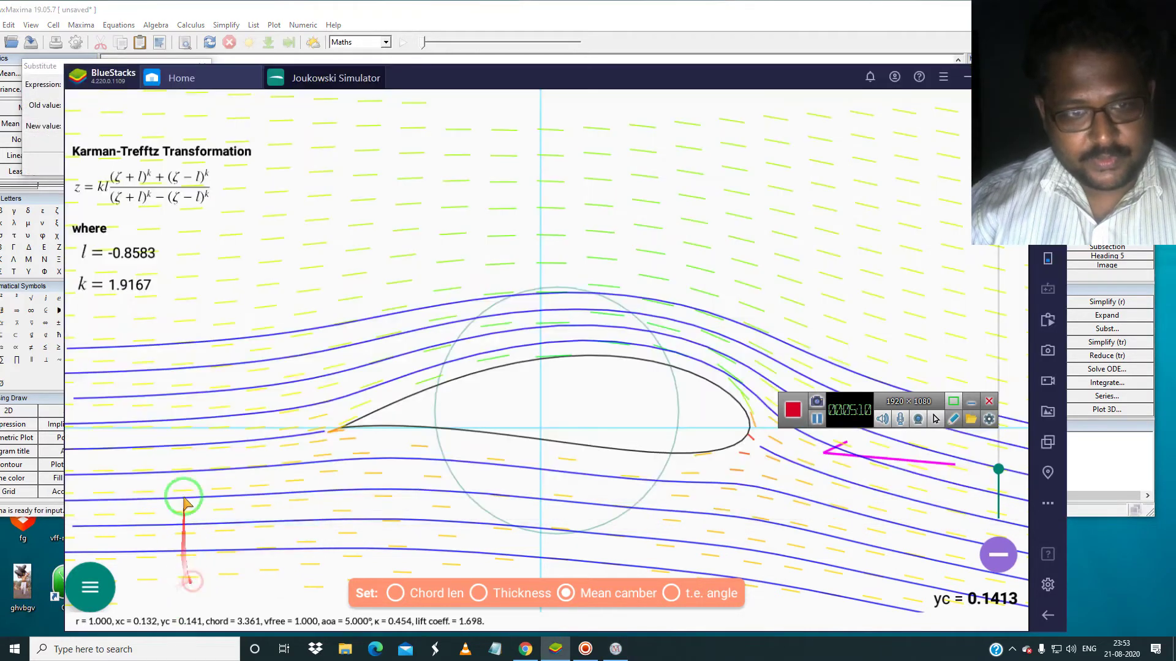
{"action": "left_click", "coordinate": [401, 6]}
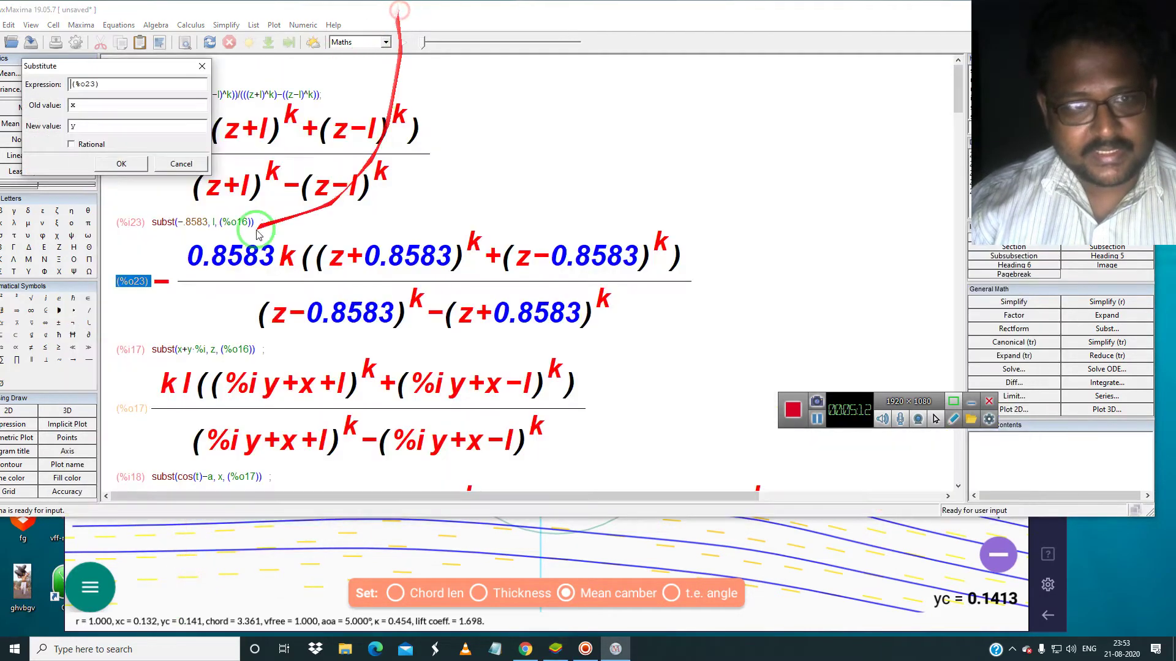
{"action": "left_click", "coordinate": [75, 127]}
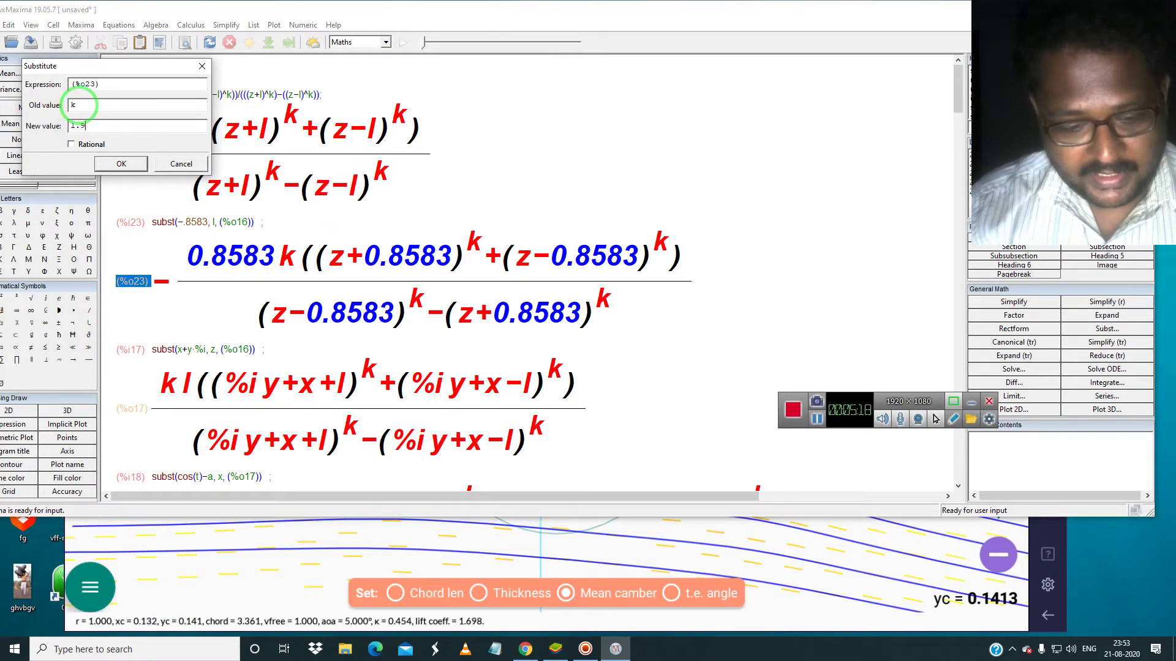
{"action": "left_click", "coordinate": [119, 165]}
Copy the whole numeric Karman-Trefftz expression in output %o24 in Octave/Matlab format
{"action": "scroll", "coordinate": [276, 331], "scroll_direction": "down", "scroll_amount": 3}
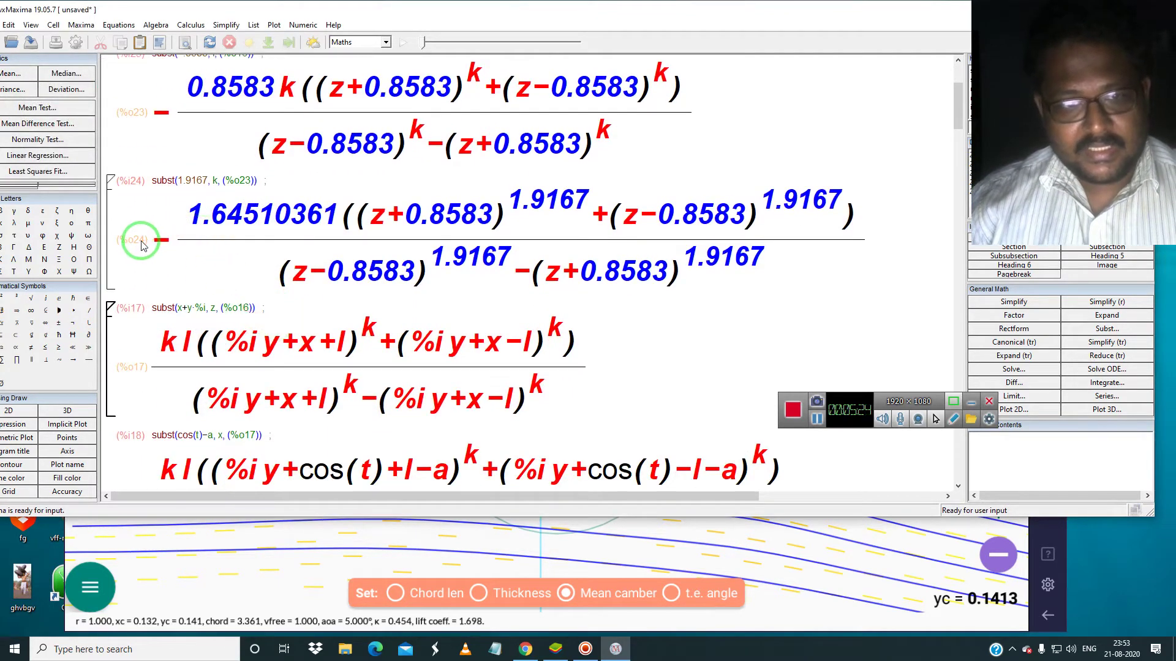
{"action": "left_click_drag", "start_coordinate": [163, 241], "coordinate": [415, 256]}
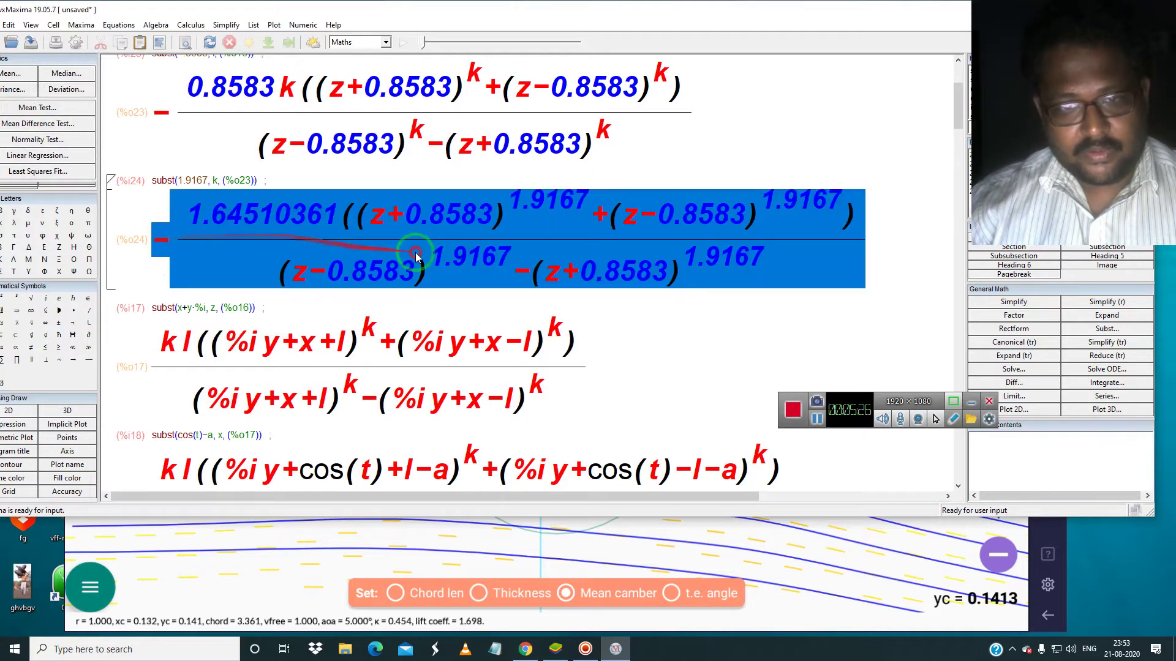
{"action": "right_click", "coordinate": [503, 270]}
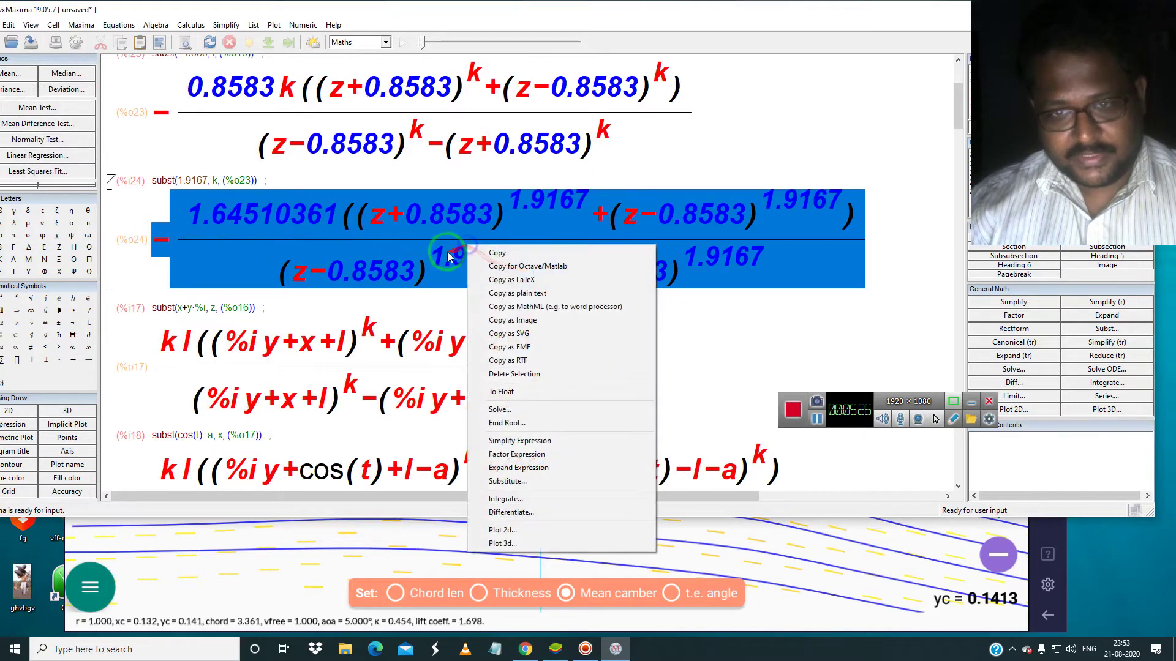
{"action": "left_click", "coordinate": [509, 268]}
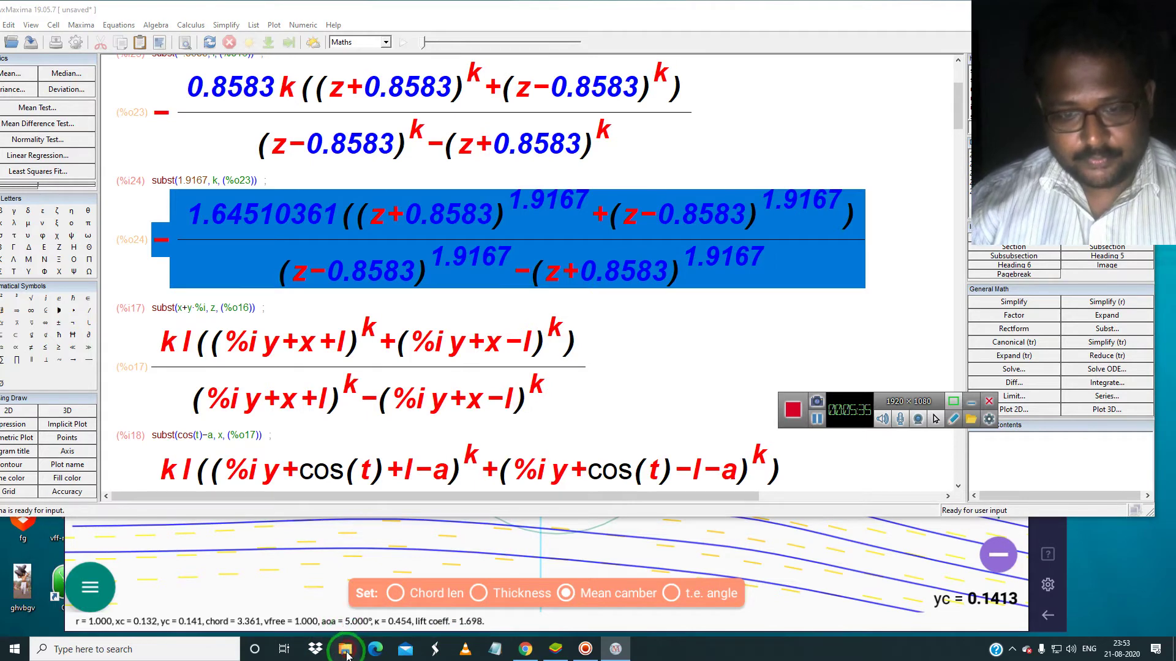
Minimize the wxMaxima and simulator windows and open the Pictures folder in File Explorer
{"action": "left_click_drag", "start_coordinate": [866, 12], "coordinate": [873, 158]}
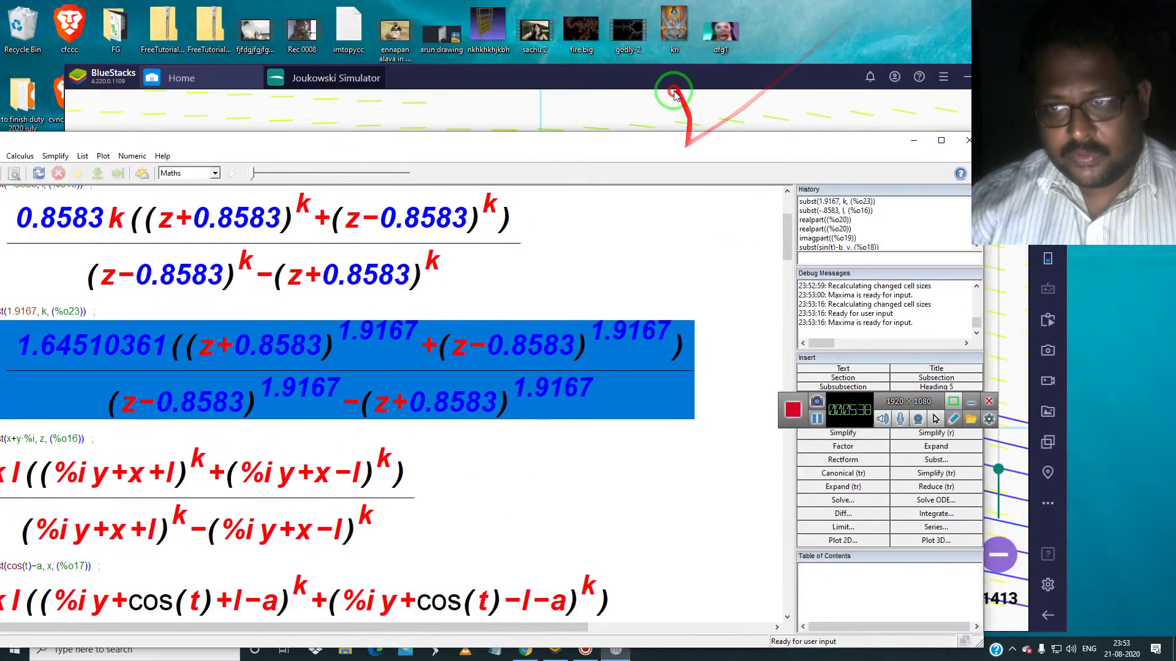
{"action": "left_click", "coordinate": [914, 145]}
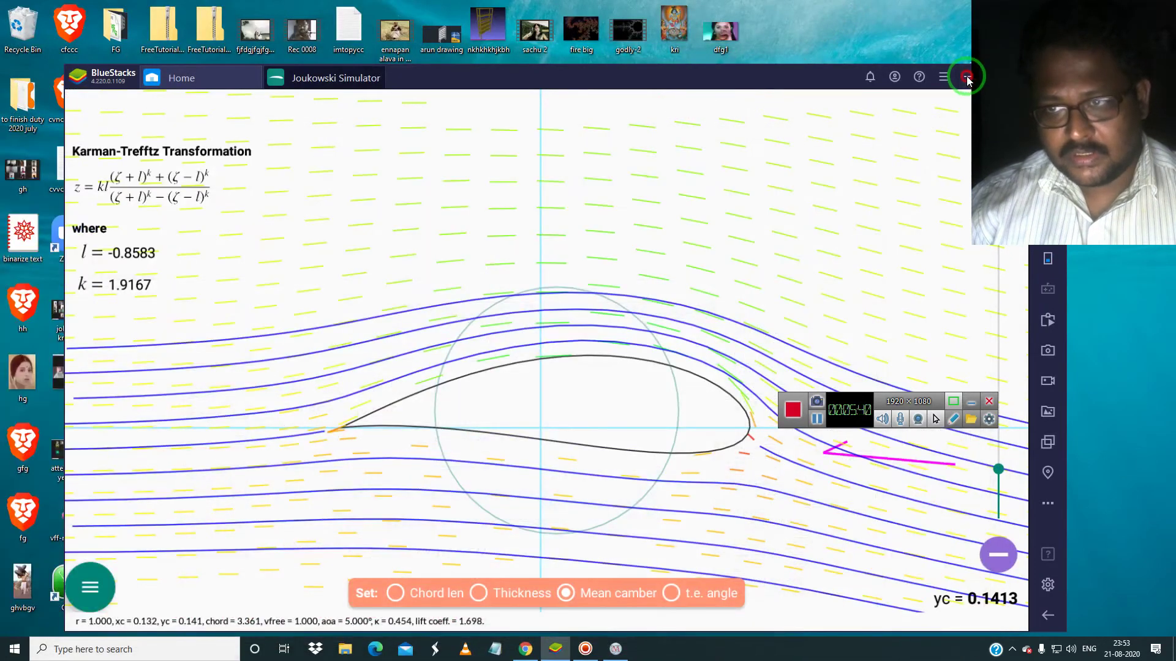
{"action": "left_click", "coordinate": [967, 78]}
{"action": "left_click", "coordinate": [343, 652]}
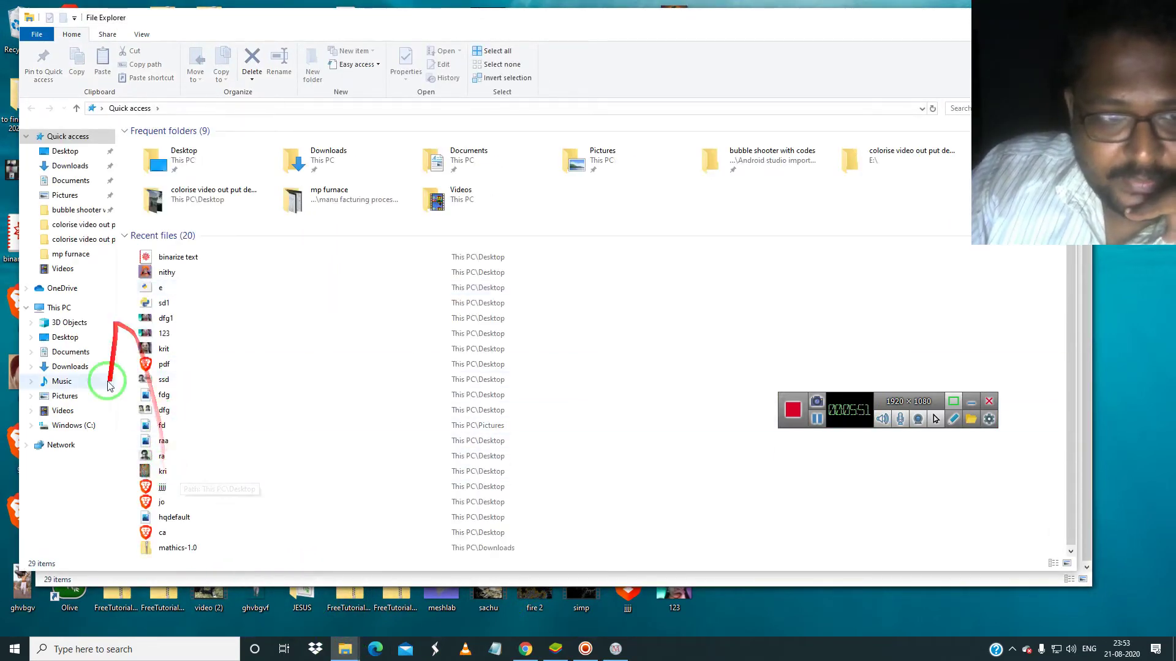
{"action": "left_click", "coordinate": [65, 397]}
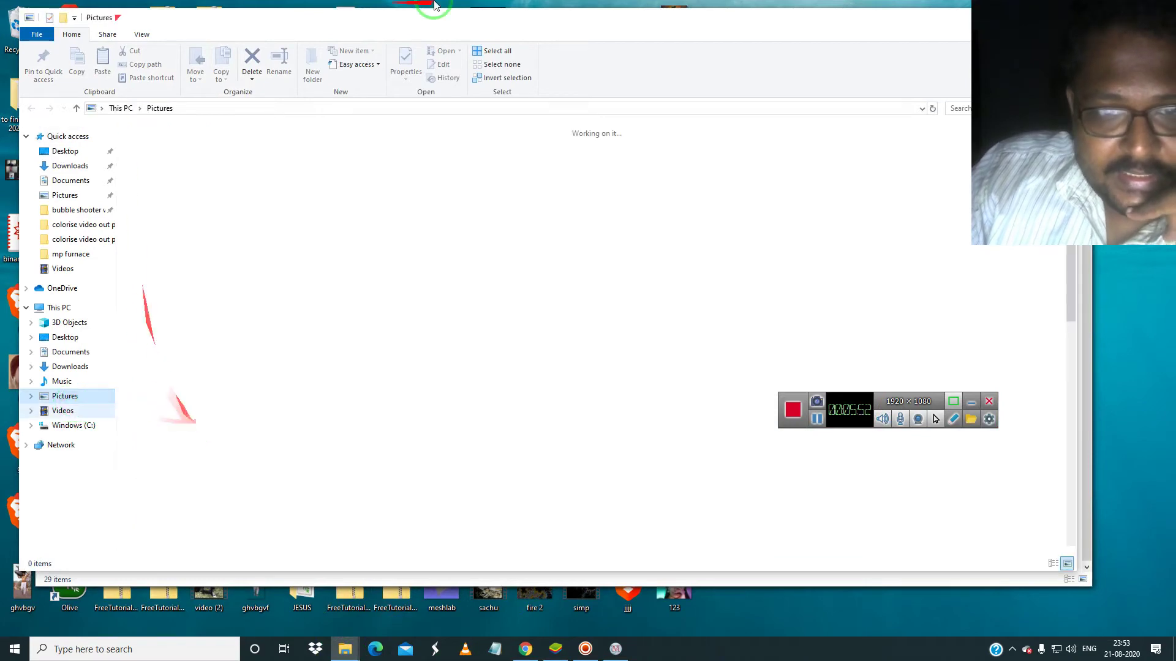
{"action": "scroll", "coordinate": [490, 385], "scroll_direction": "down", "scroll_amount": 6}
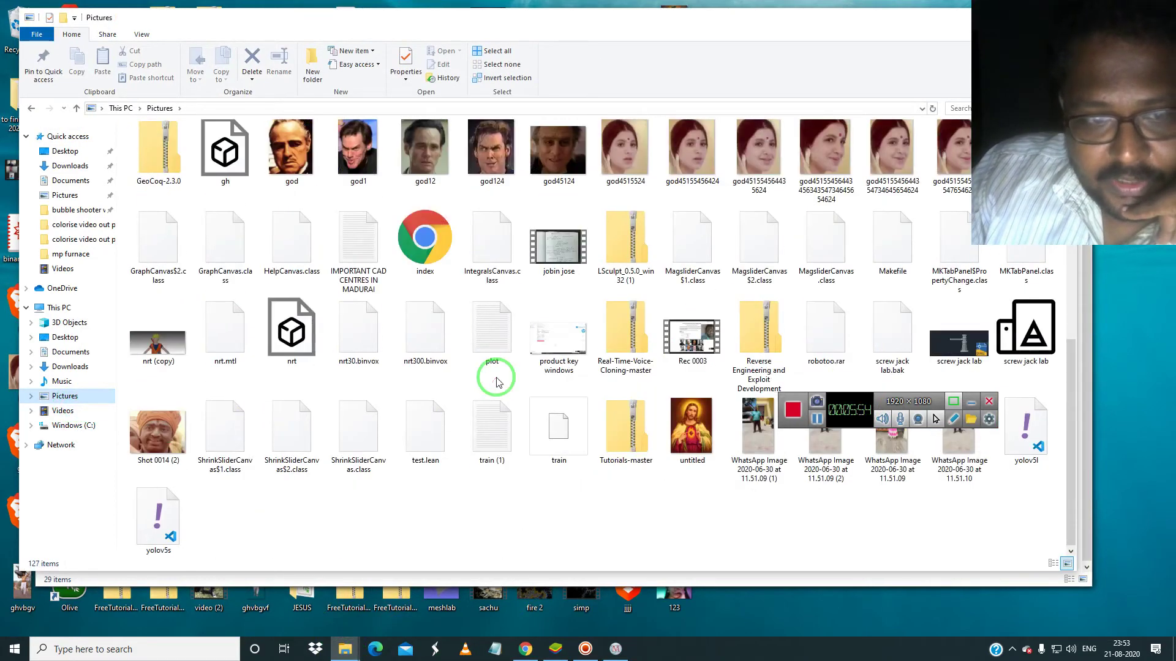
{"action": "scroll", "coordinate": [496, 382], "scroll_direction": "up", "scroll_amount": 6}
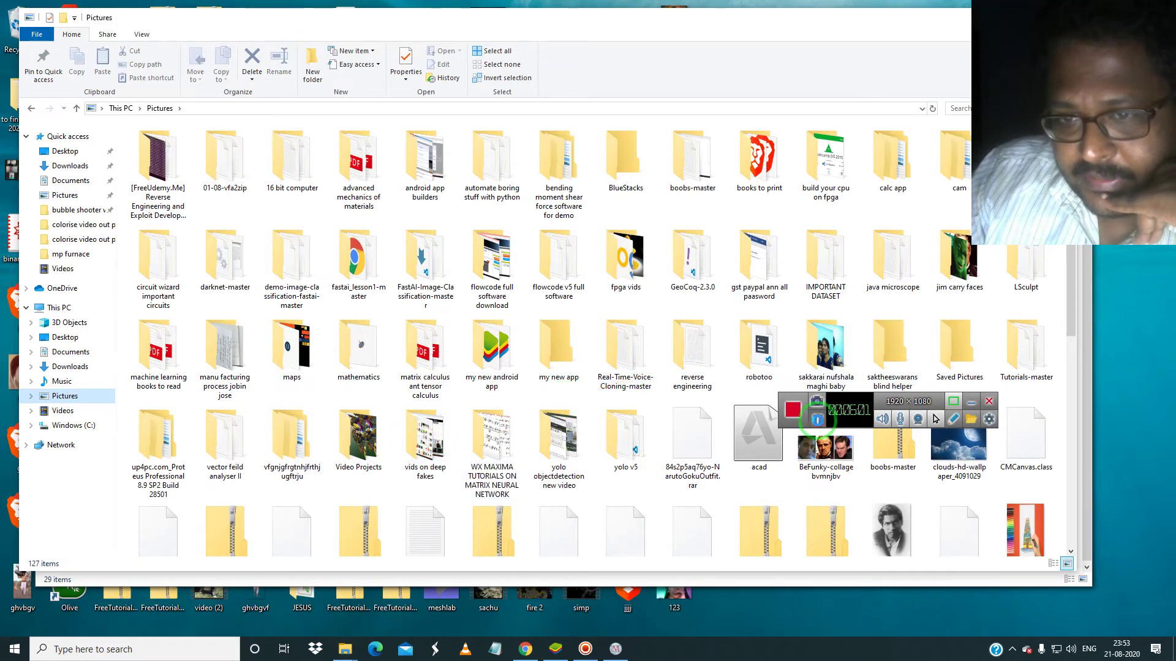
{"action": "left_click", "coordinate": [817, 420]}
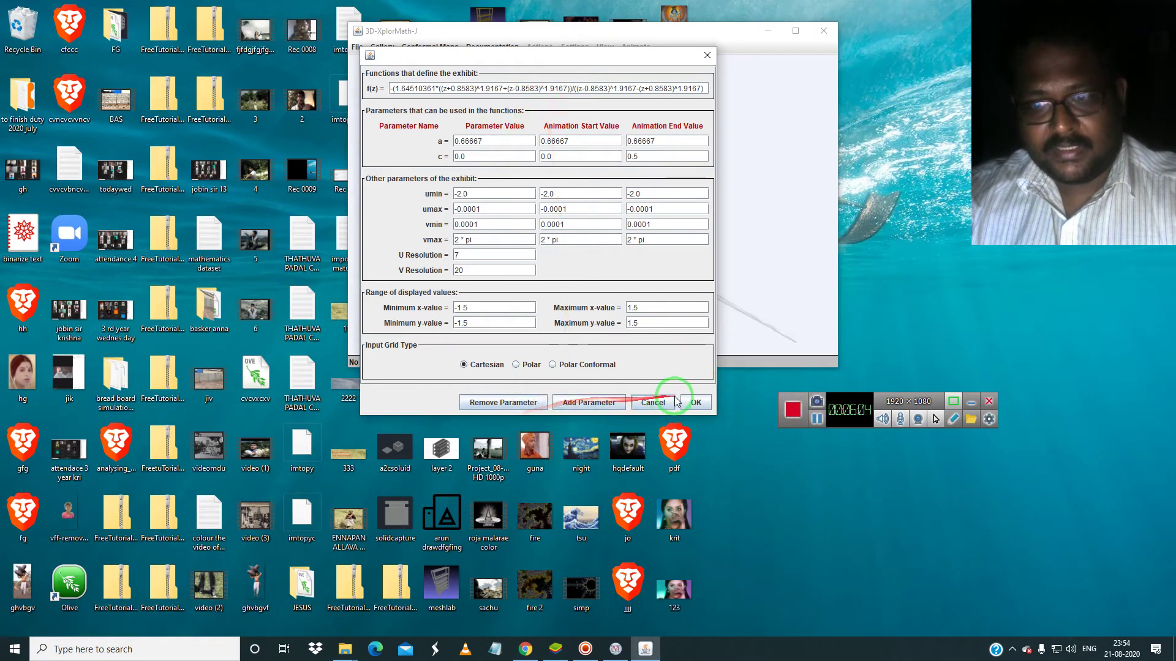
Create the user conformal map from the entered Karman-Trefftz f(z) with a Cartesian input grid and maximize its window
{"action": "left_click", "coordinate": [694, 402]}
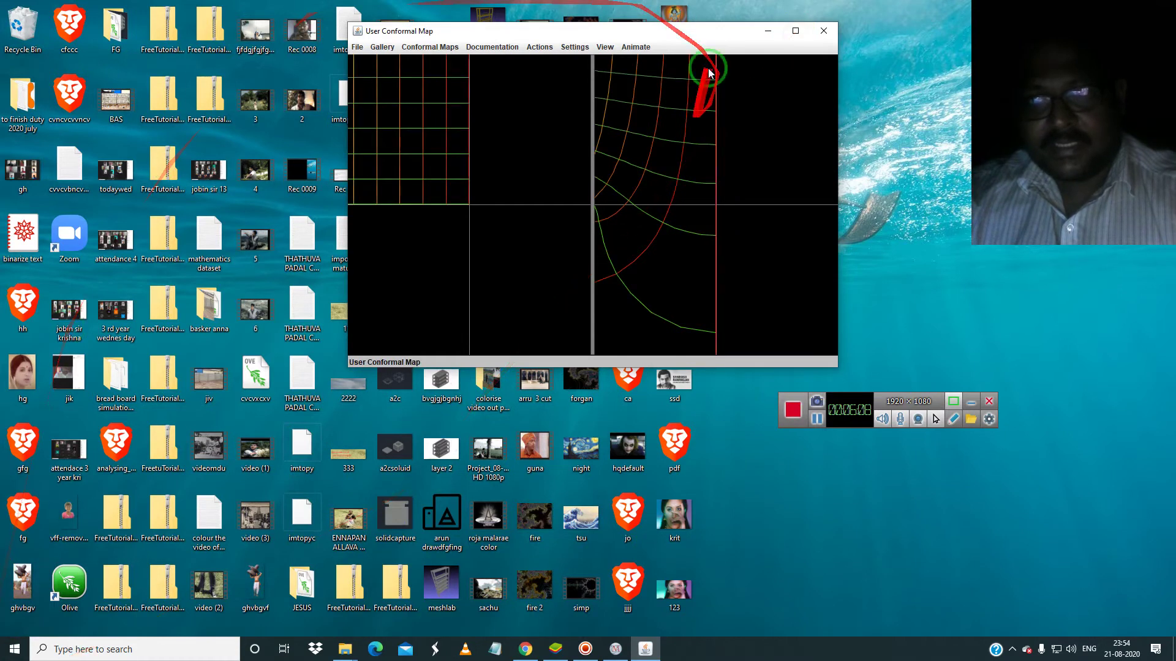
{"action": "left_click", "coordinate": [795, 31]}
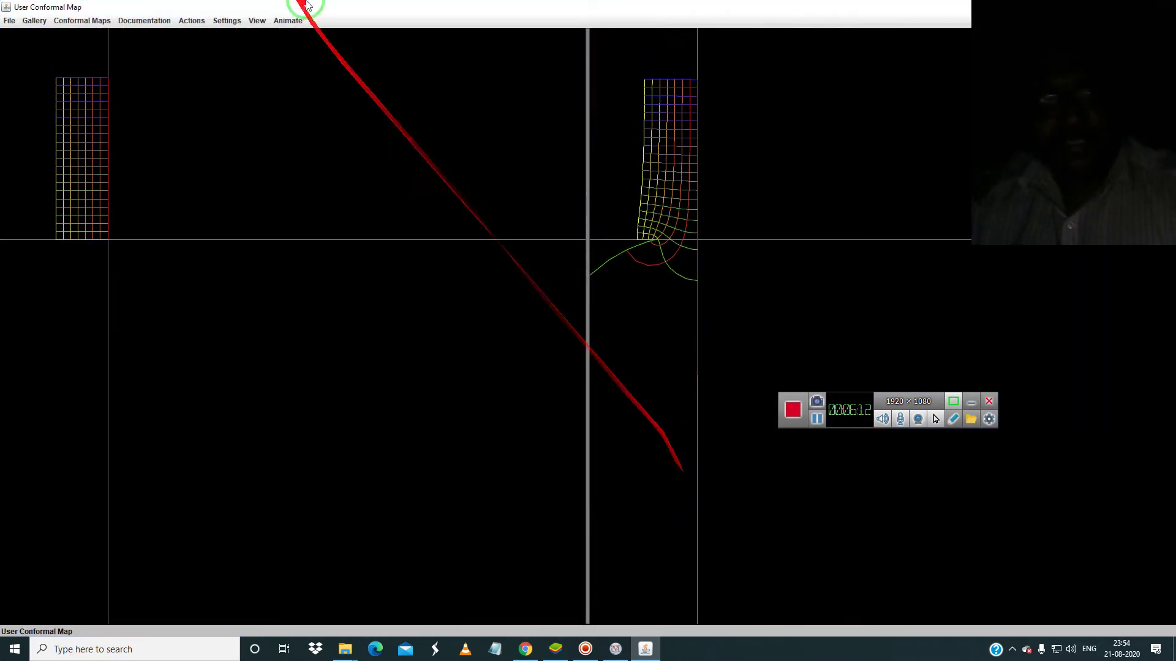
Review the Karman-Trefftz formula in the BlueStacks simulator, and look through the action, animation, view and map commands of the User Conformal Map window
{"action": "left_click", "coordinate": [193, 21]}
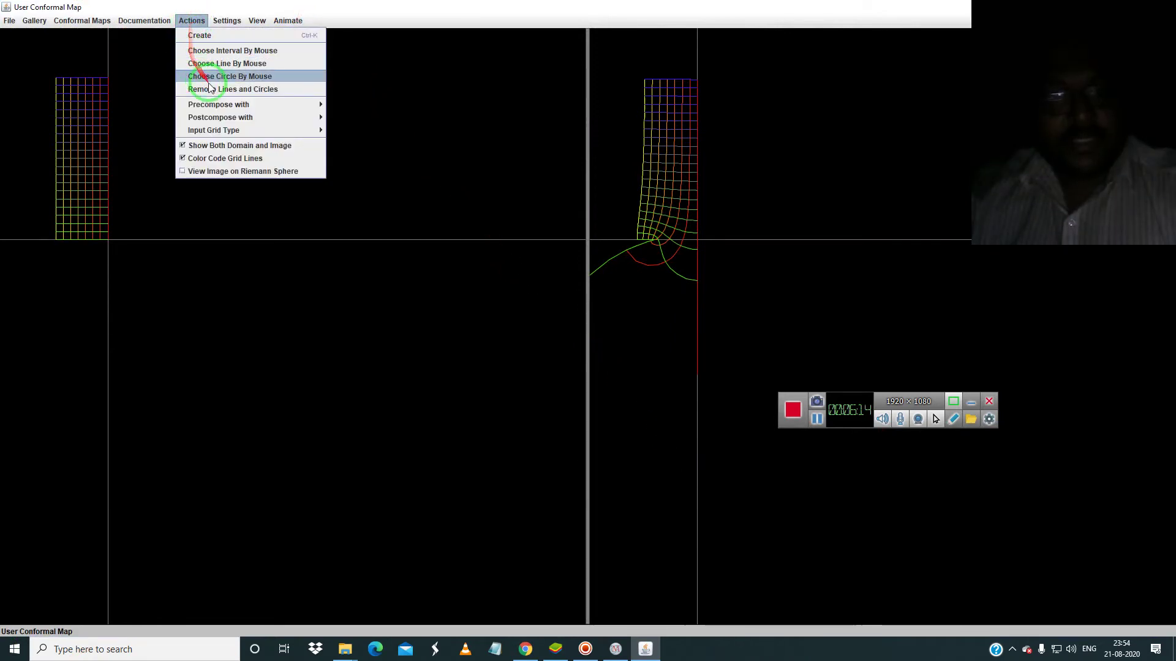
{"action": "left_click", "coordinate": [556, 649]}
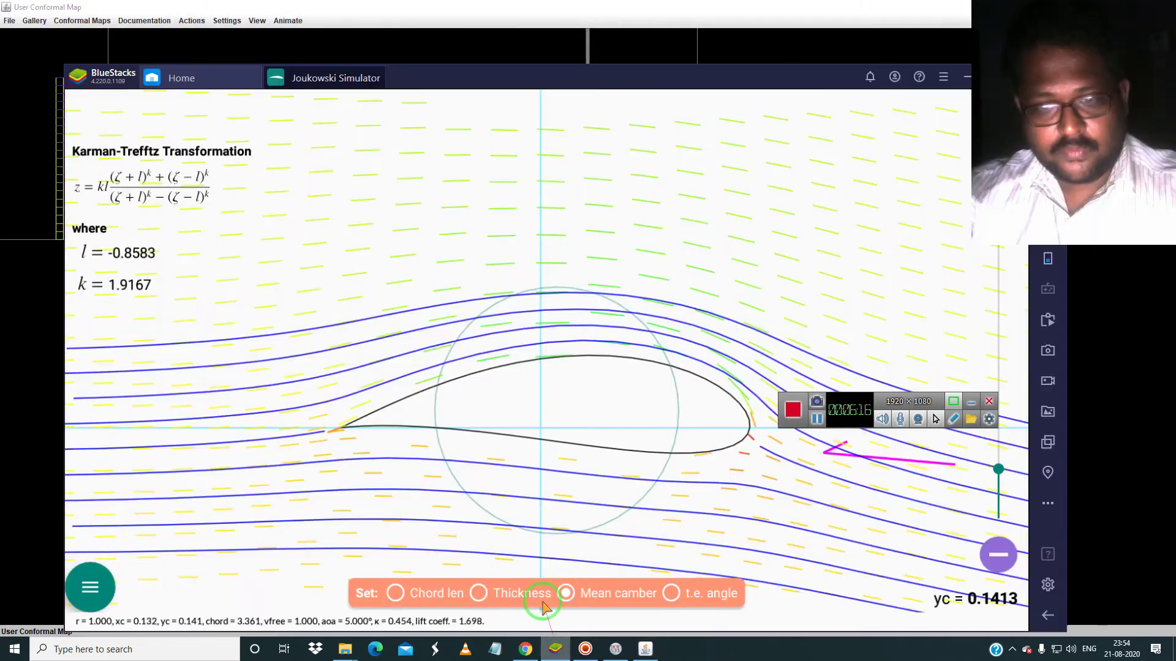
{"action": "mouse_move", "coordinate": [694, 487]}
{"action": "left_mouse_down"}
{"action": "mouse_move", "coordinate": [348, 414]}
{"action": "mouse_move", "coordinate": [205, 172]}
{"action": "mouse_move", "coordinate": [161, 142]}
{"action": "mouse_move", "coordinate": [108, 178]}
{"action": "mouse_move", "coordinate": [142, 240]}
{"action": "left_mouse_up"}
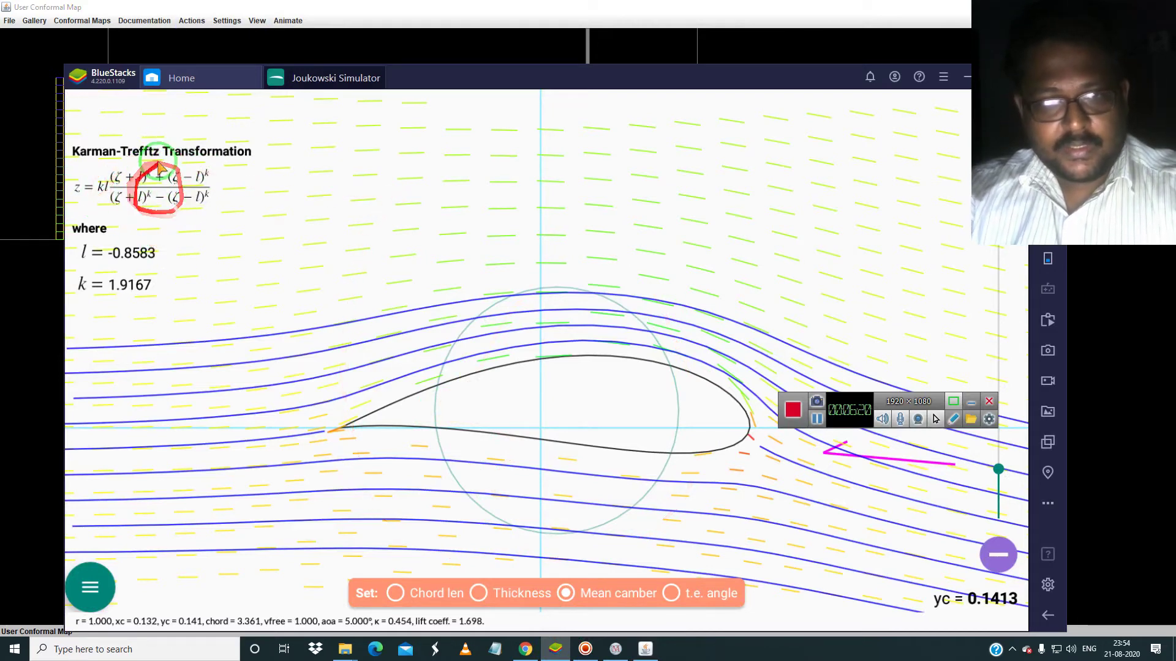
{"action": "left_click", "coordinate": [386, 6]}
{"action": "left_click", "coordinate": [192, 20]}
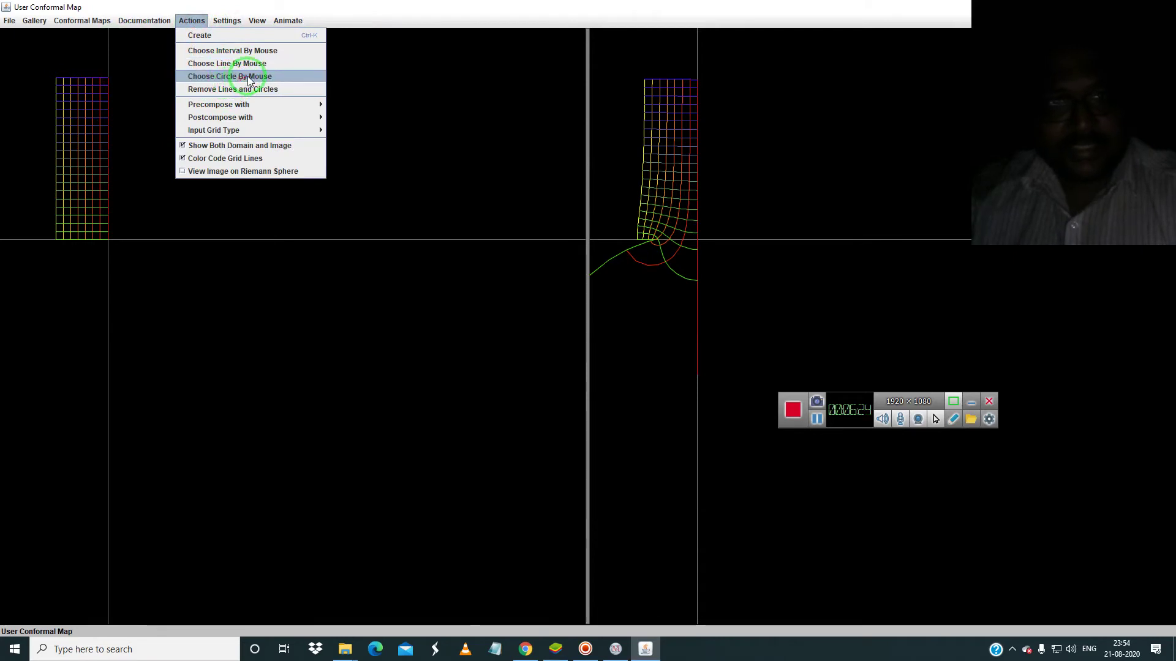
{"action": "left_click", "coordinate": [283, 21]}
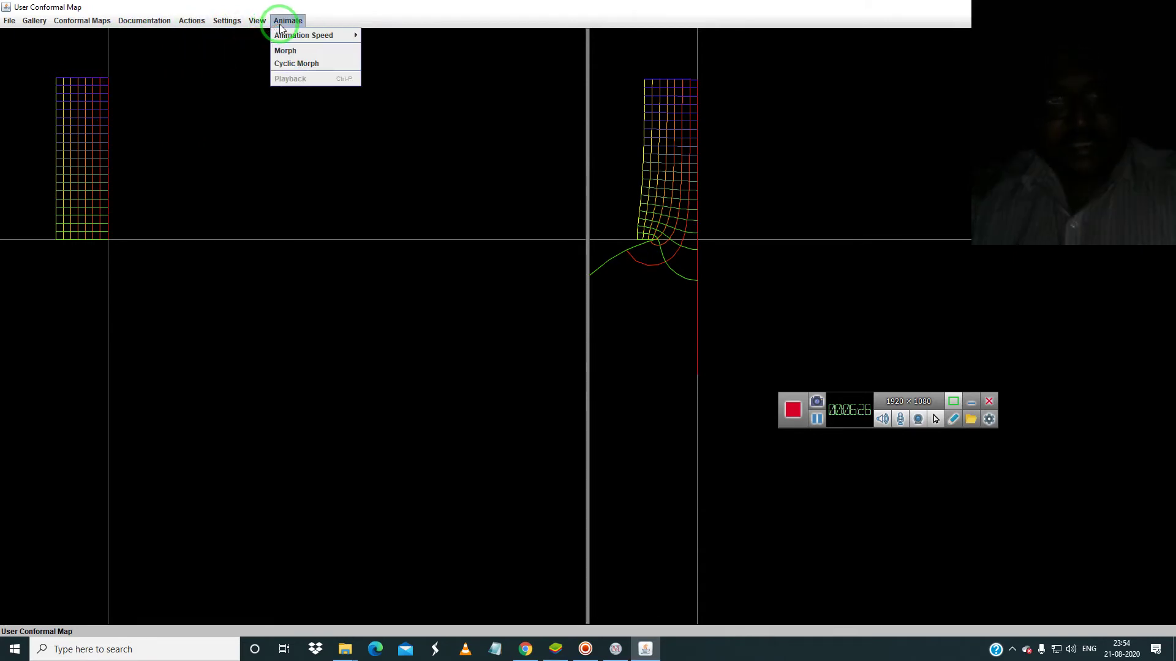
{"action": "mouse_move", "coordinate": [259, 28]}
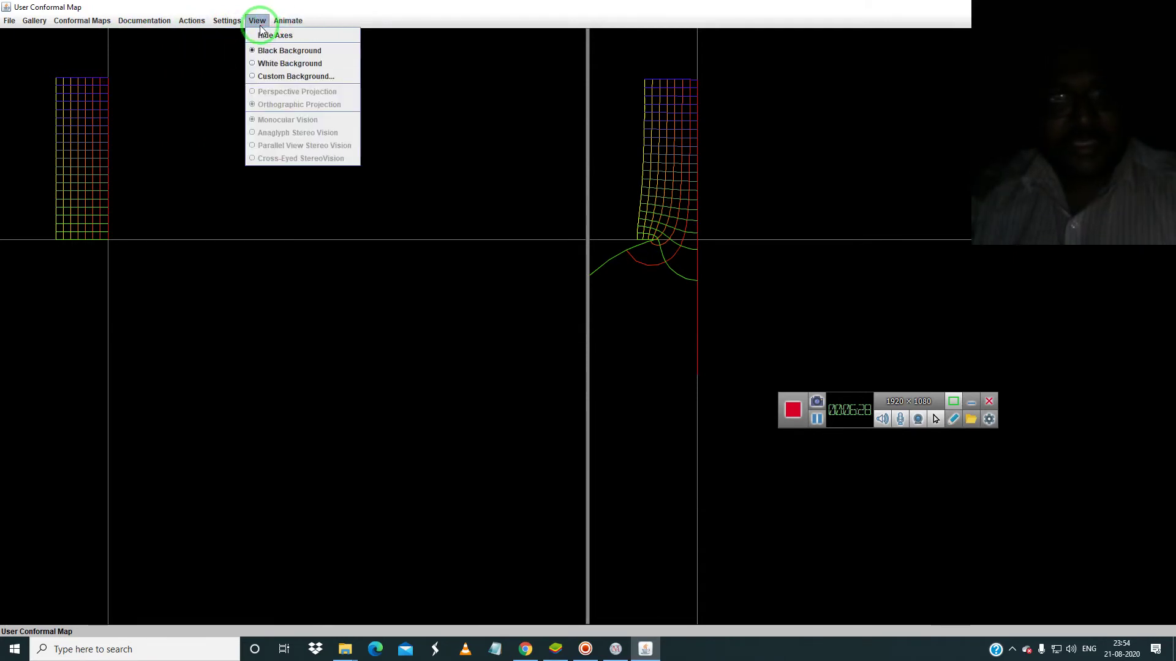
{"action": "mouse_move", "coordinate": [82, 20]}
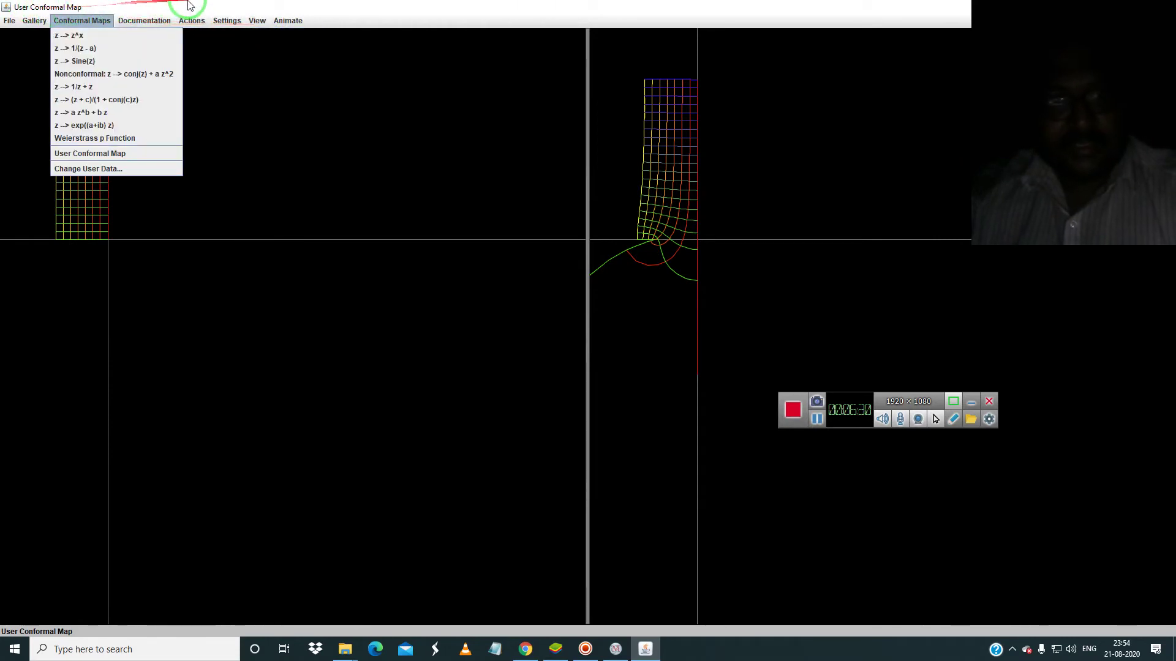
{"action": "left_click", "coordinate": [191, 6]}
Clear any lines and circles and draw a circle centred approximately on the domain's origin, to map it through the transformation
{"action": "left_click", "coordinate": [193, 23]}
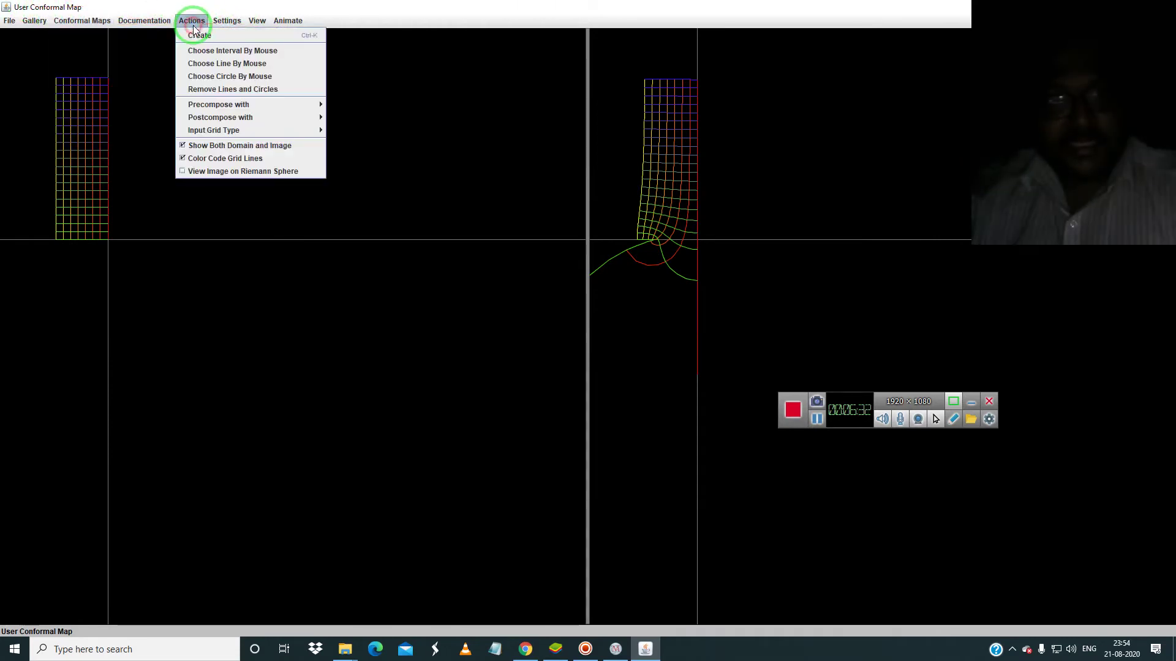
{"action": "left_click", "coordinate": [224, 91]}
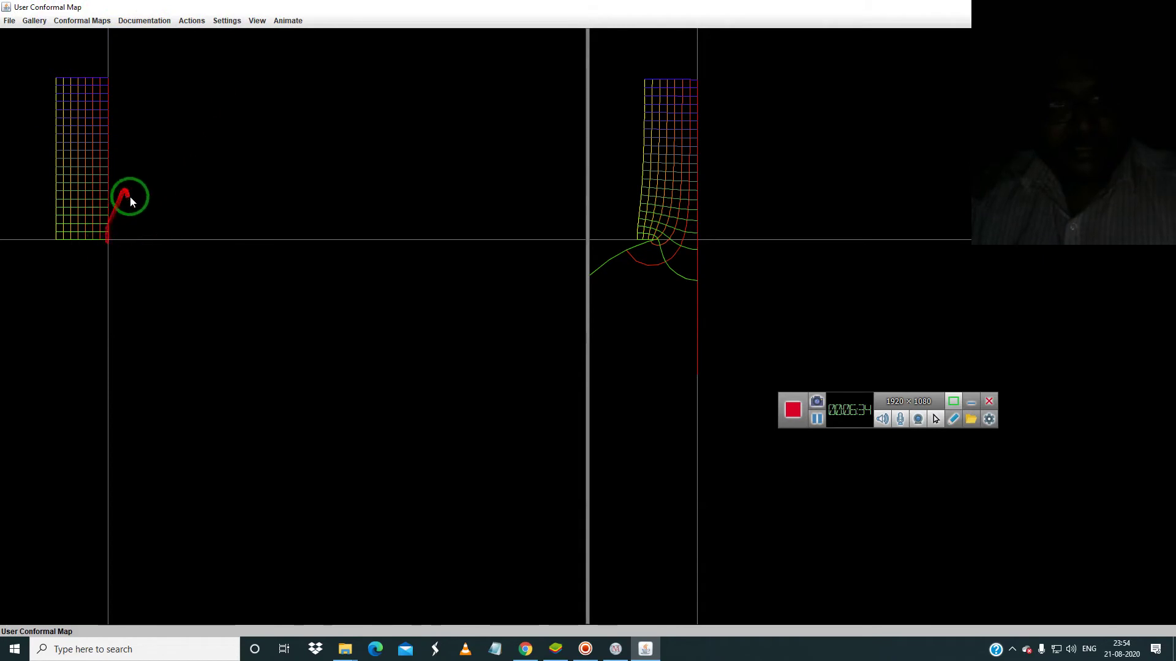
{"action": "left_click_drag", "start_coordinate": [107, 242], "coordinate": [235, 5]}
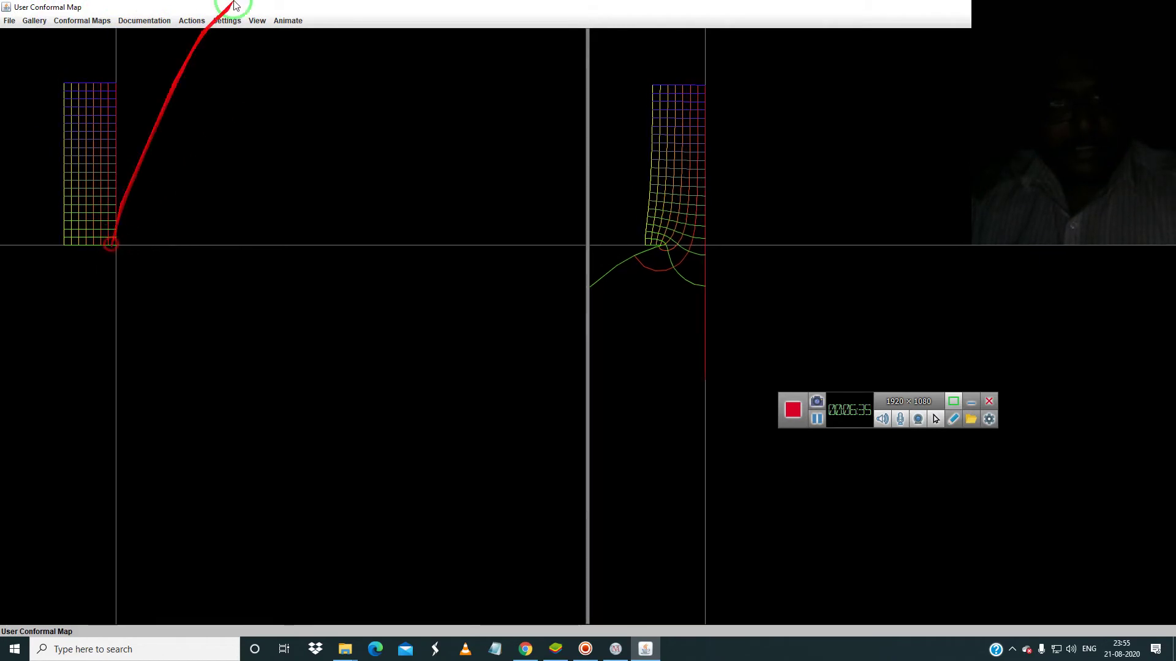
{"action": "left_click", "coordinate": [204, 24]}
{"action": "left_click", "coordinate": [208, 77]}
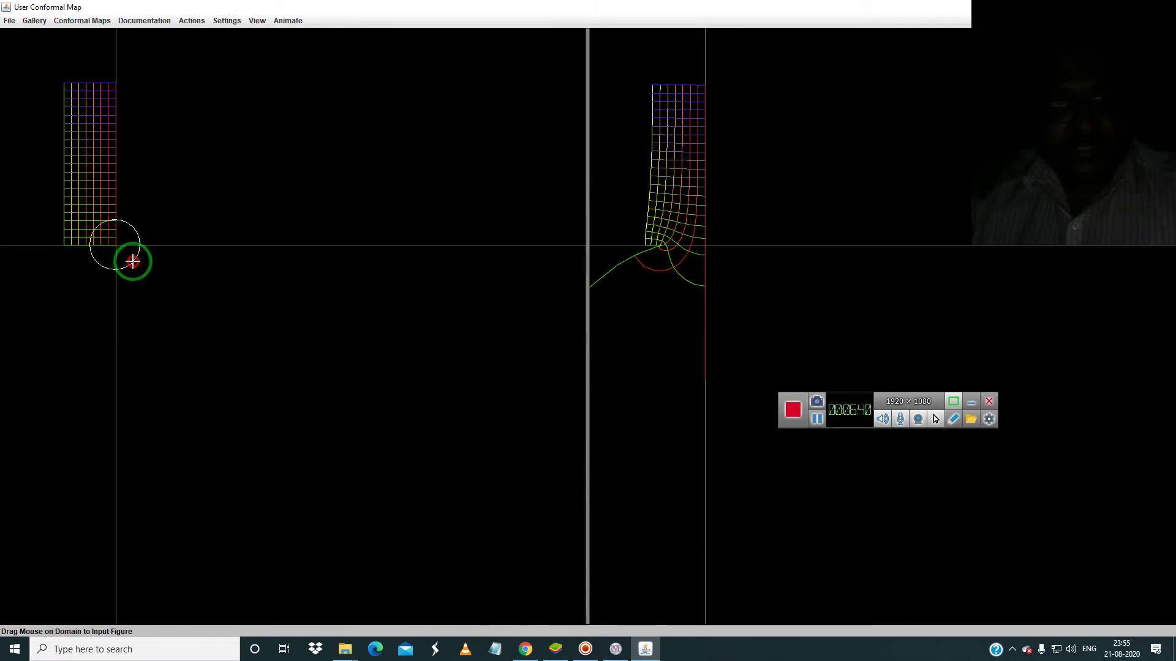
{"action": "left_click_drag", "start_coordinate": [165, 281], "coordinate": [708, 123]}
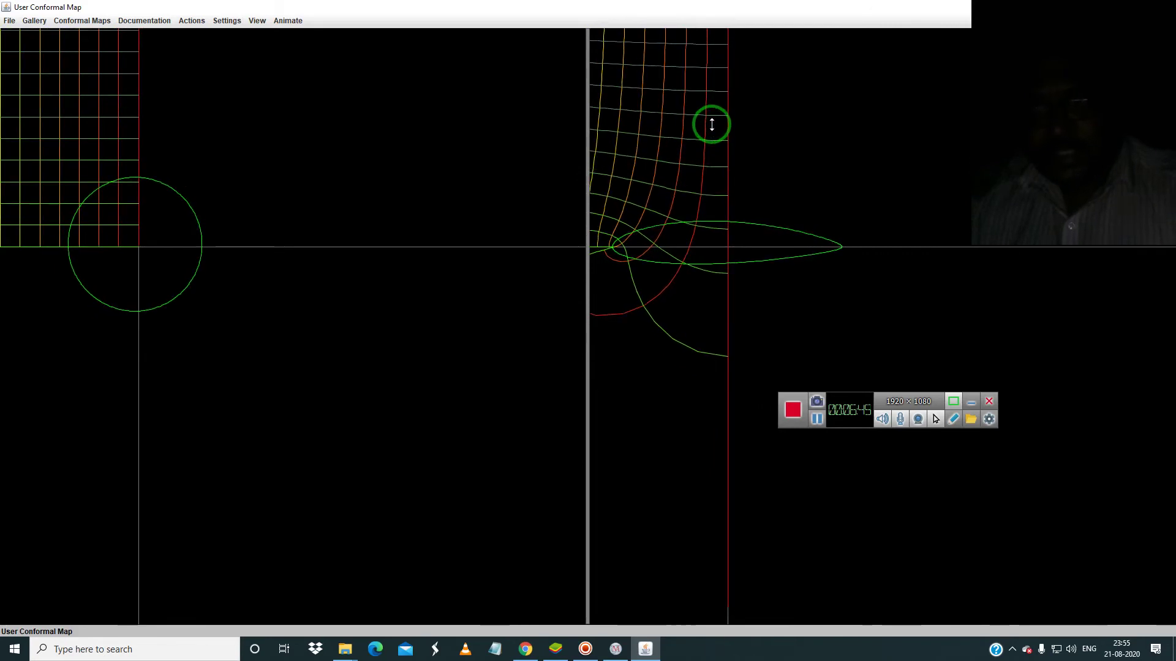
Remove the origin-centred circle and draw a slightly smaller one centred to the right of the domain's origin
{"action": "left_click", "coordinate": [194, 24]}
{"action": "left_click", "coordinate": [236, 89]}
{"action": "left_click_drag", "start_coordinate": [241, 123], "coordinate": [244, 41]}
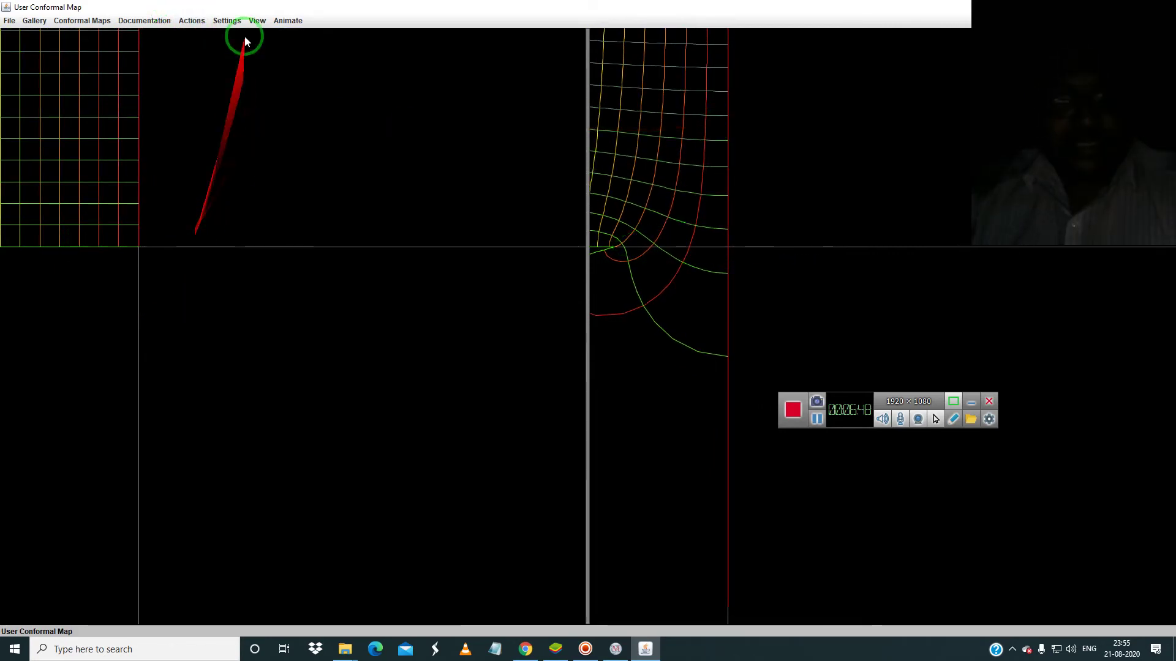
{"action": "left_click", "coordinate": [195, 21]}
{"action": "left_click", "coordinate": [202, 77]}
{"action": "mouse_move", "coordinate": [217, 84]}
{"action": "left_mouse_down"}
{"action": "mouse_move", "coordinate": [196, 266]}
{"action": "mouse_move", "coordinate": [182, 255]}
{"action": "mouse_move", "coordinate": [213, 281]}
{"action": "left_mouse_up"}
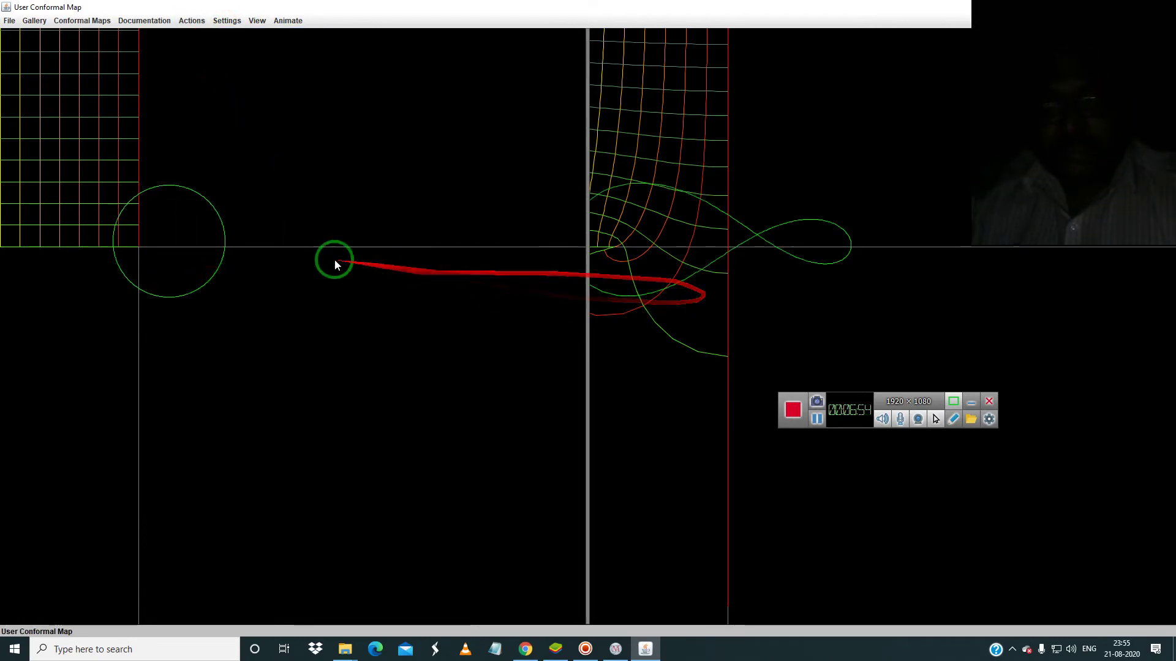
Remove the circle right of the origin and draw one centred to the left of and slightly above the origin
{"action": "left_click", "coordinate": [192, 20]}
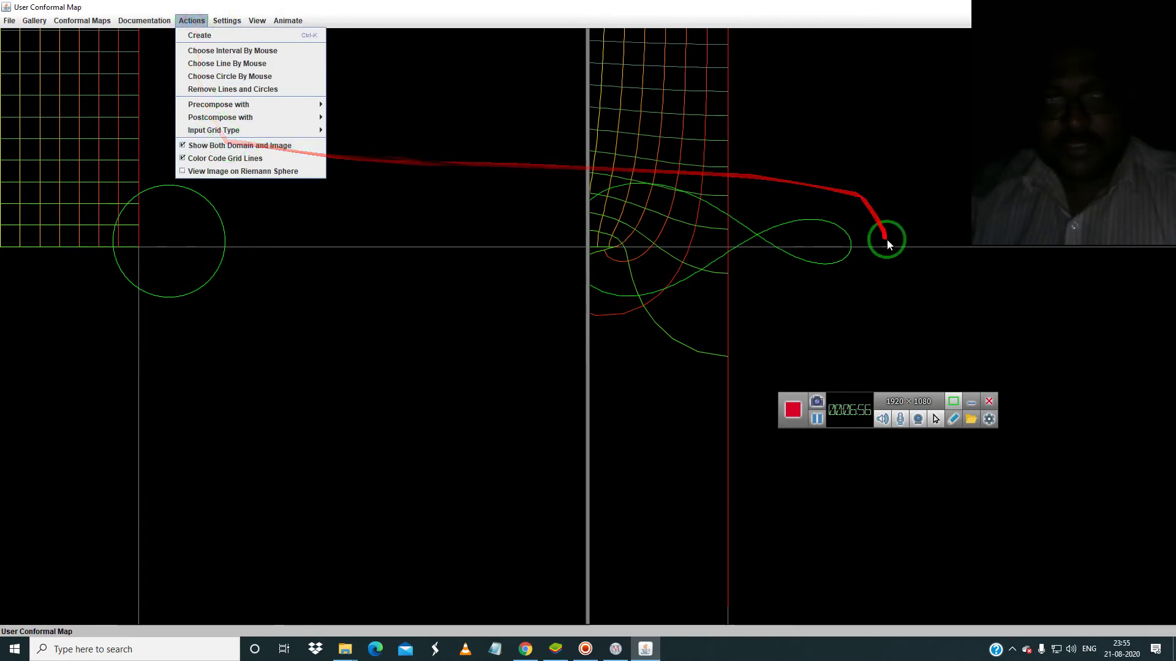
{"action": "left_click", "coordinate": [887, 240]}
{"action": "left_click", "coordinate": [196, 28]}
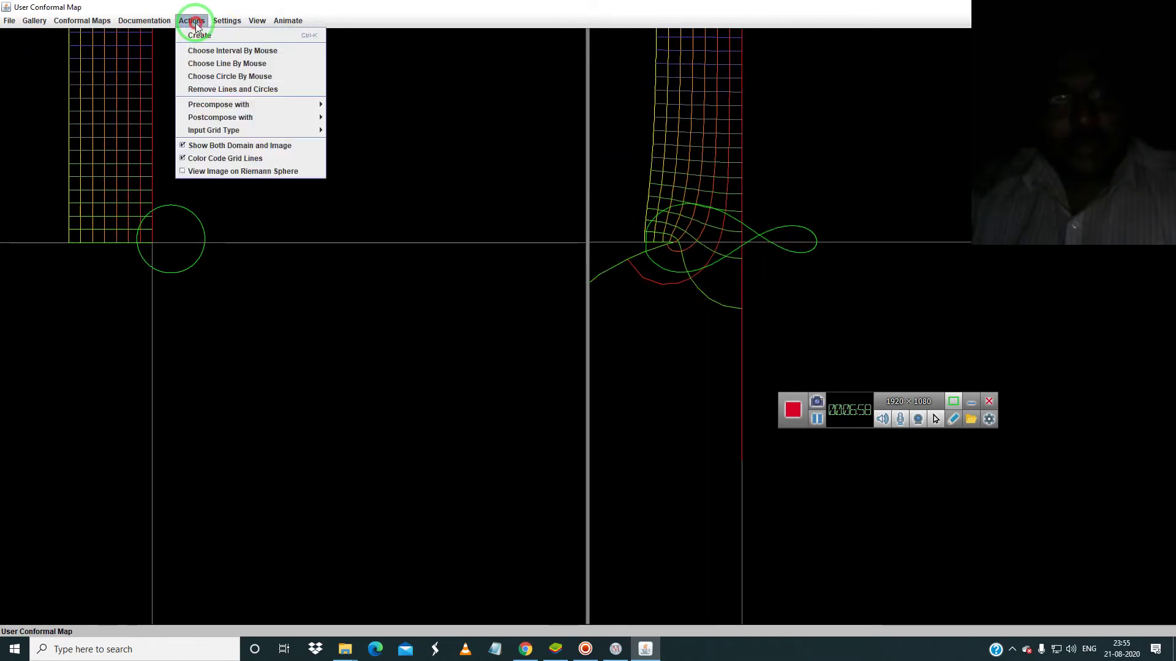
{"action": "left_click", "coordinate": [252, 86]}
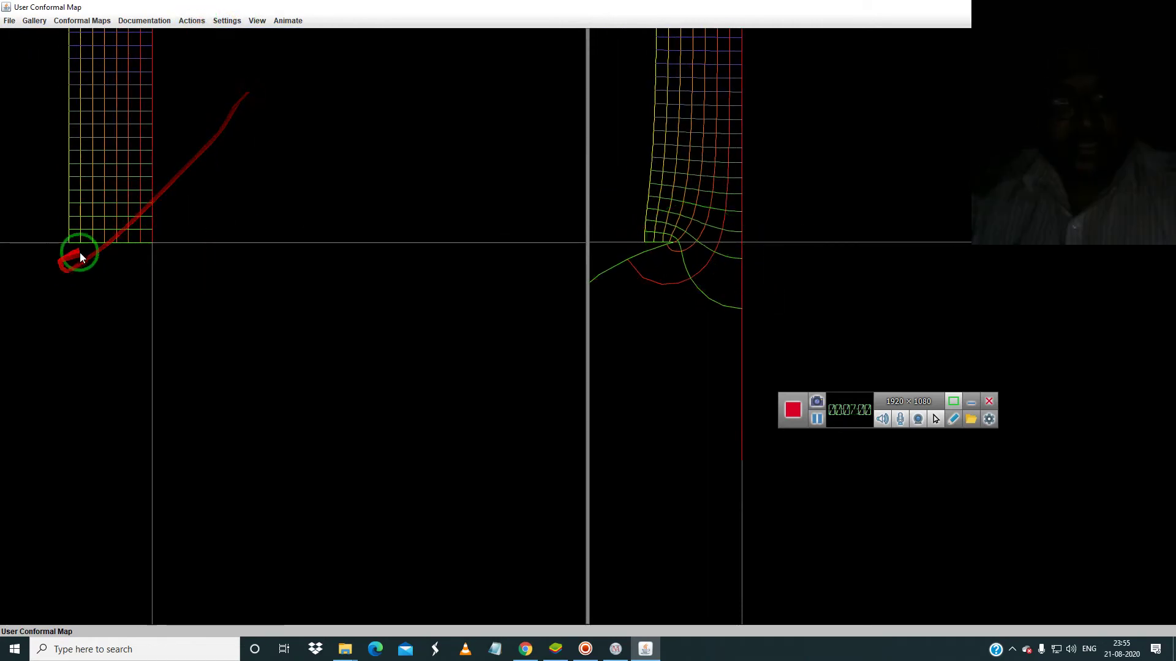
{"action": "left_click", "coordinate": [195, 21]}
{"action": "left_click", "coordinate": [205, 83]}
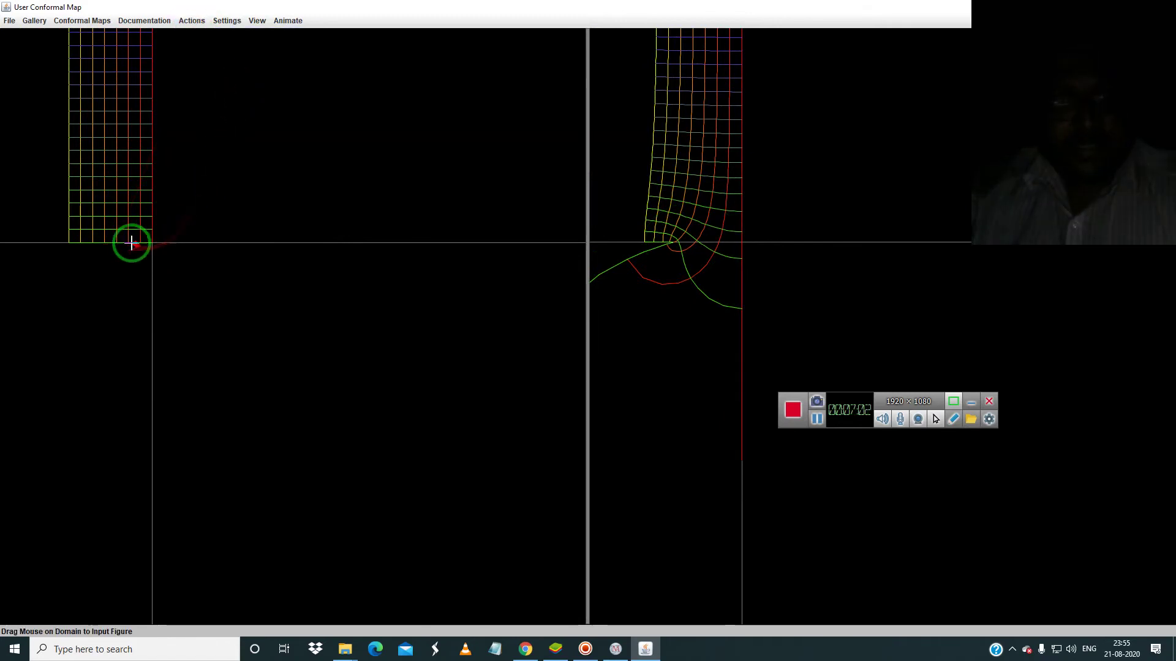
{"action": "left_click_drag", "start_coordinate": [150, 266], "coordinate": [152, 267]}
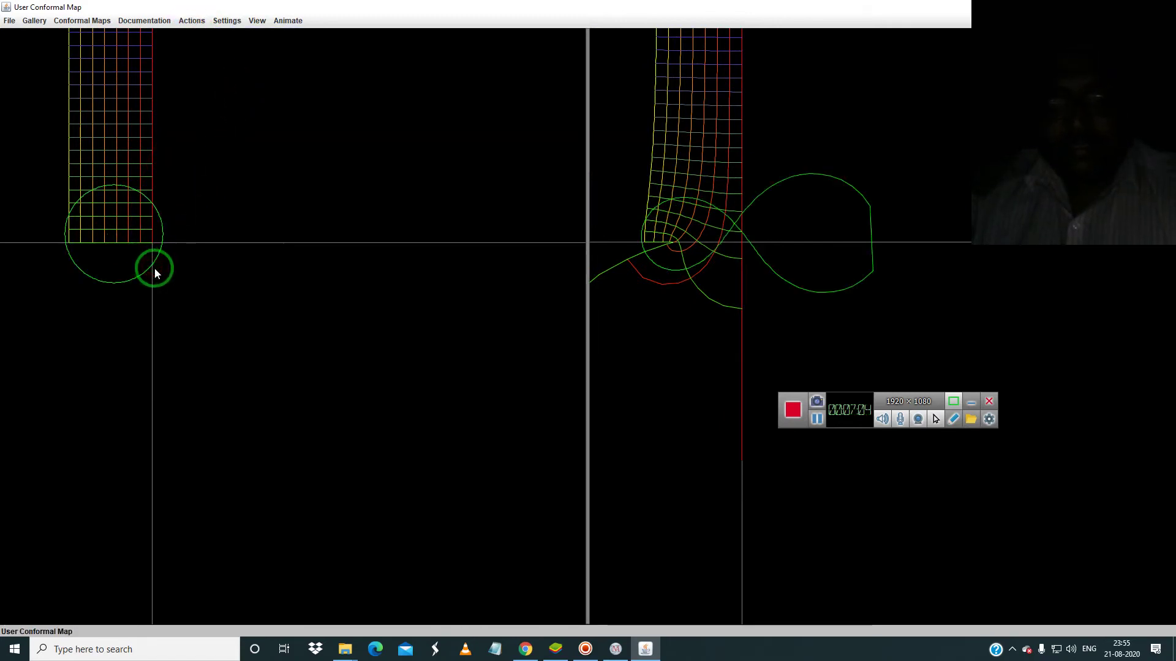
Switch to the Joukowski Simulator, set the chord length parameter r to 0.8773, and return to the conformal map window
{"action": "left_click", "coordinate": [201, 21]}
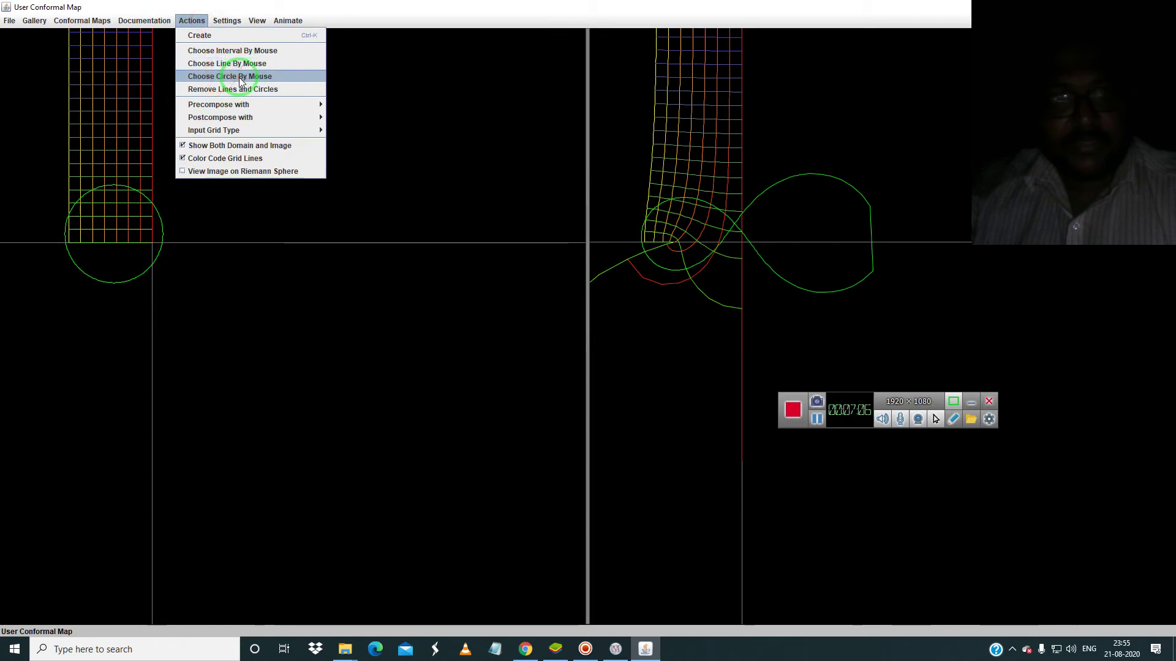
{"action": "left_click", "coordinate": [554, 650]}
{"action": "left_click", "coordinate": [398, 592]}
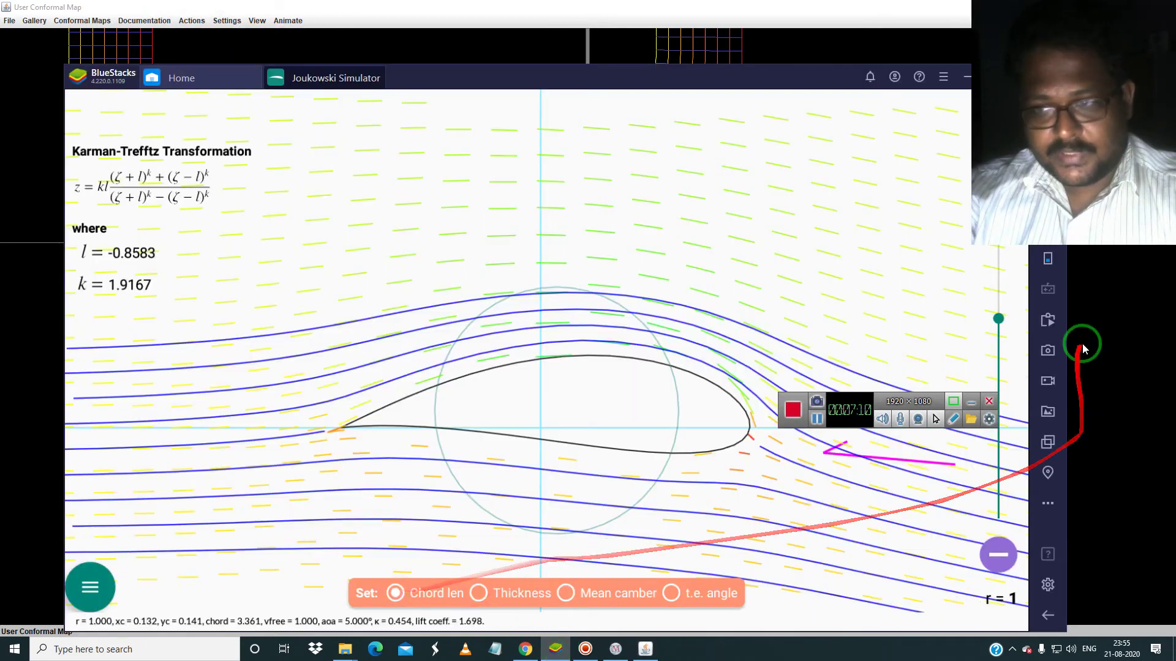
{"action": "left_click_drag", "start_coordinate": [1010, 390], "coordinate": [996, 349]}
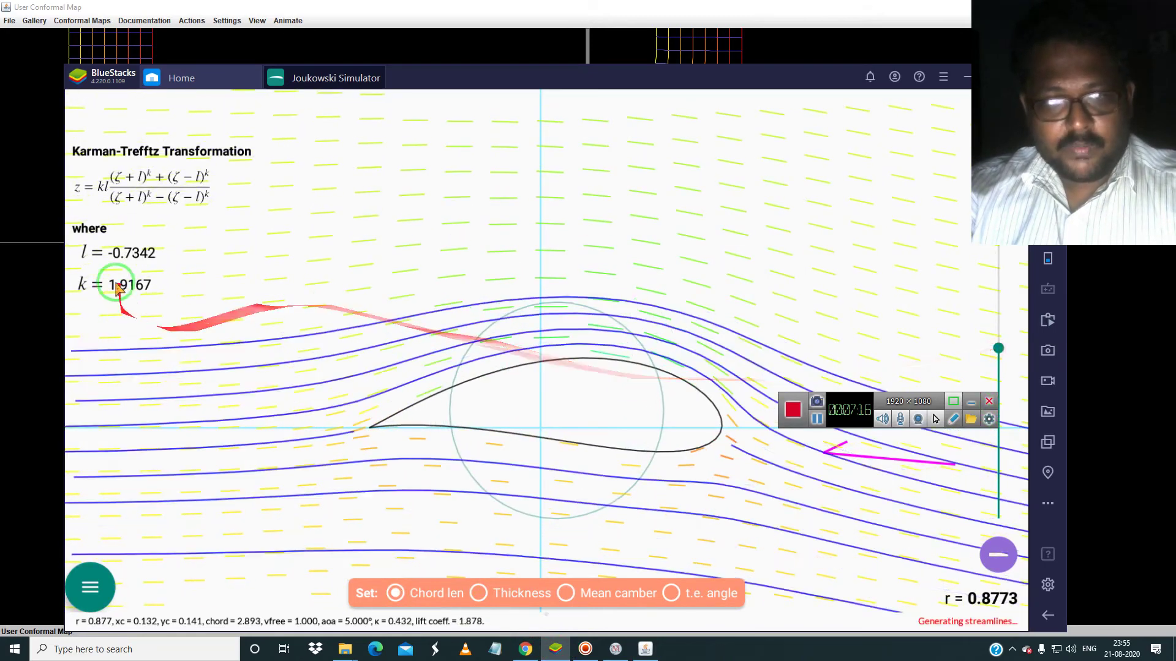
{"action": "left_click", "coordinate": [362, 6]}
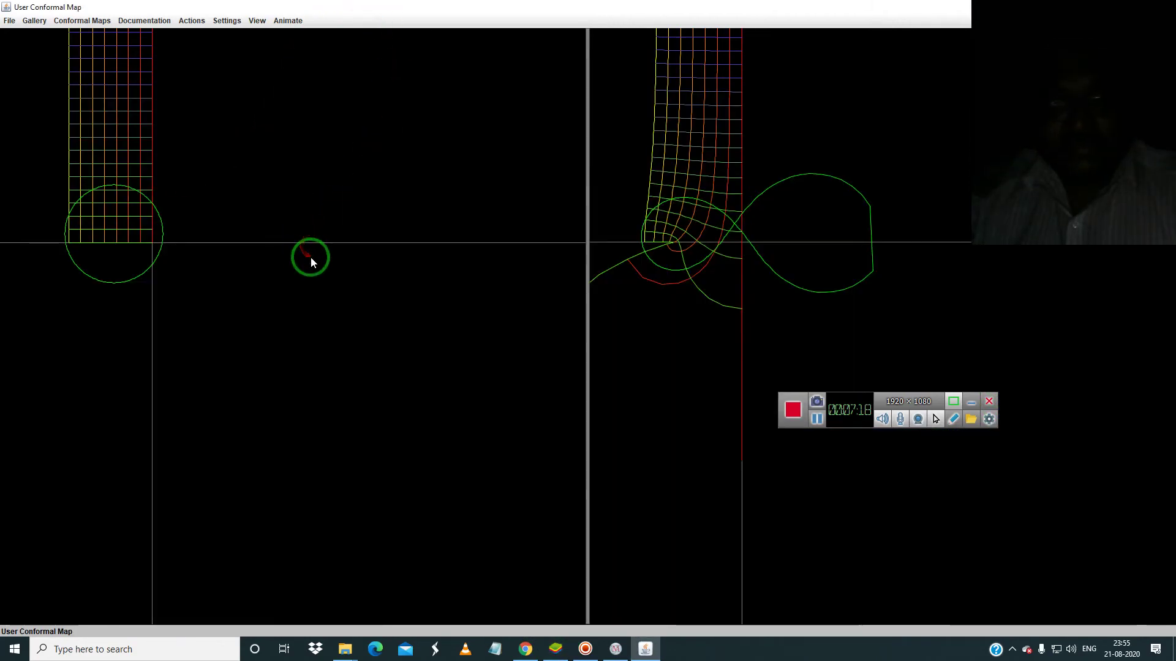
Remove the existing circle and draw a smaller one centred just to the right of the domain's origin
{"action": "left_click", "coordinate": [187, 20]}
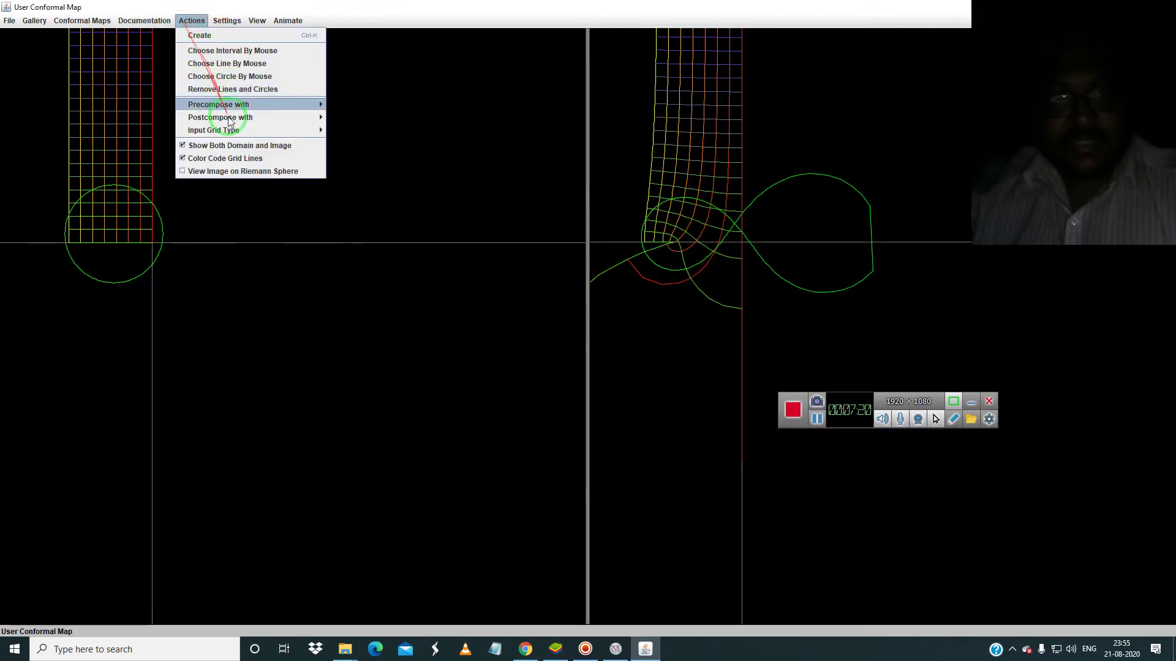
{"action": "mouse_move", "coordinate": [237, 132]}
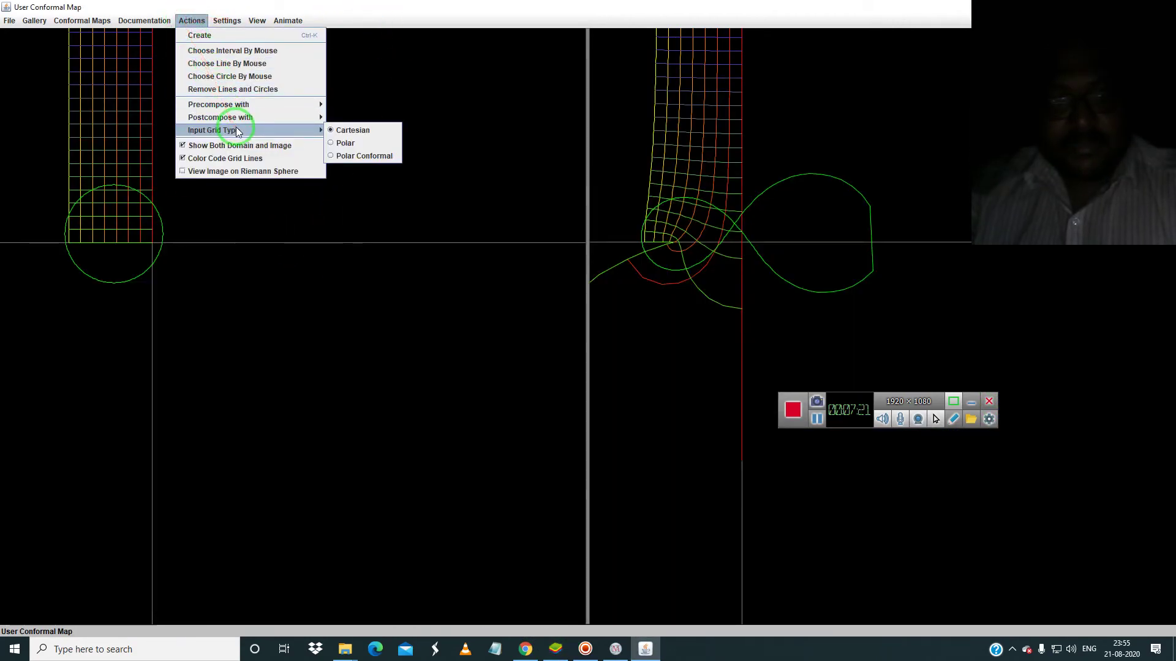
{"action": "left_click", "coordinate": [243, 91]}
{"action": "left_click", "coordinate": [187, 19]}
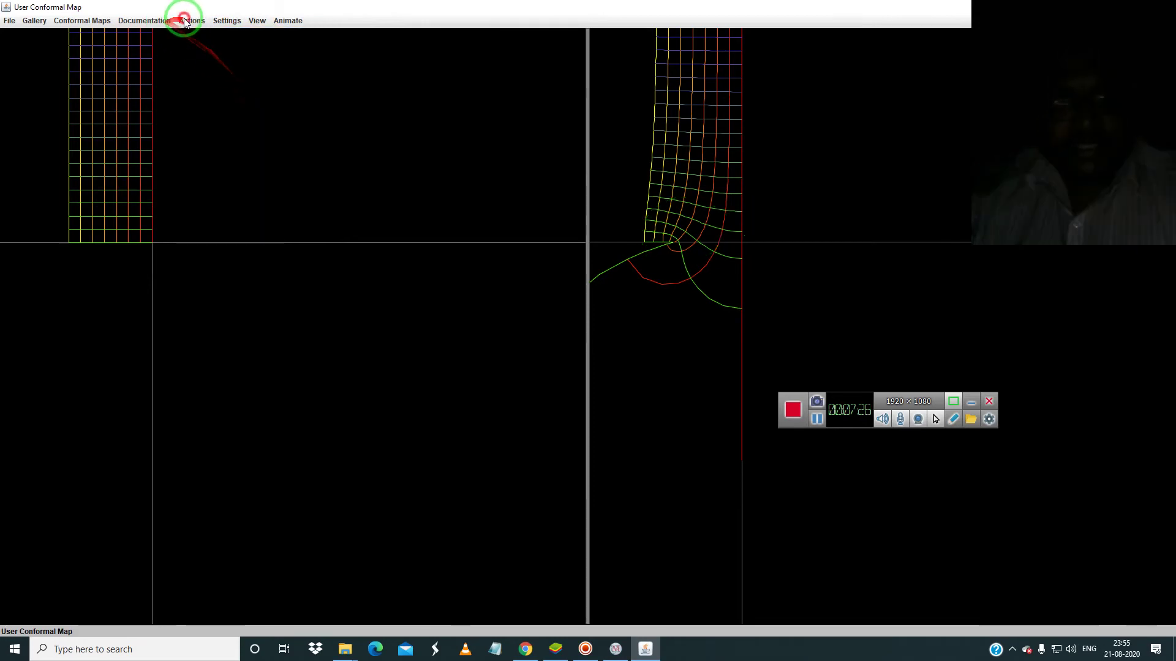
{"action": "left_click", "coordinate": [234, 78]}
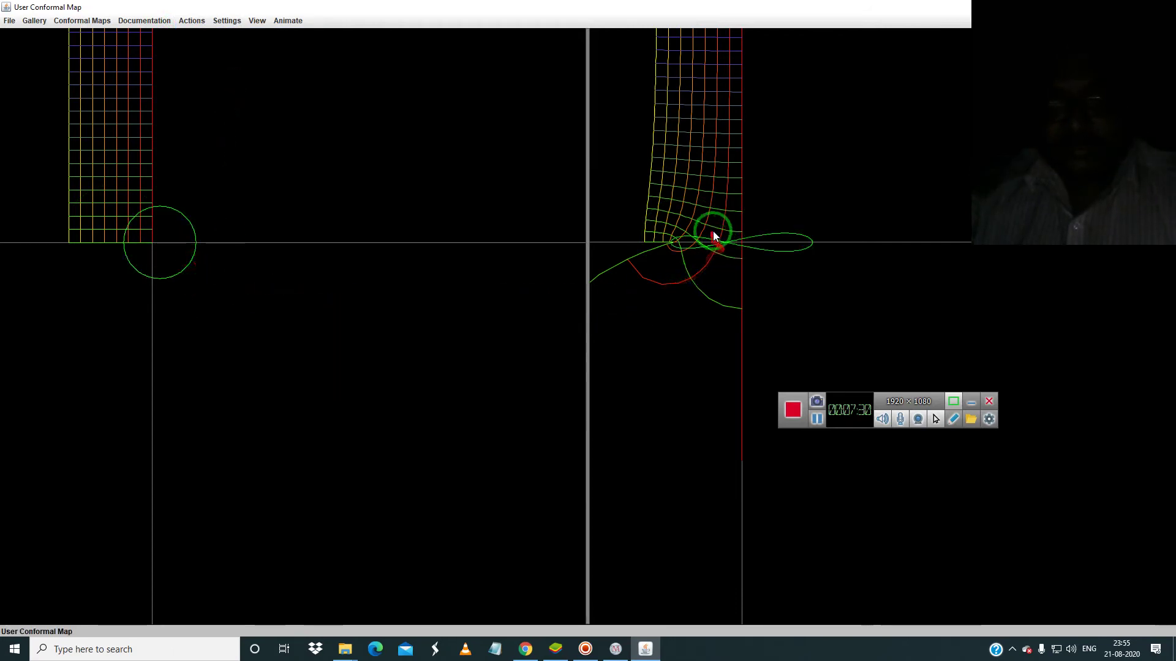
Draw a second, larger circle around the existing one, centred just to the right of the domain's origin
{"action": "left_click", "coordinate": [188, 20]}
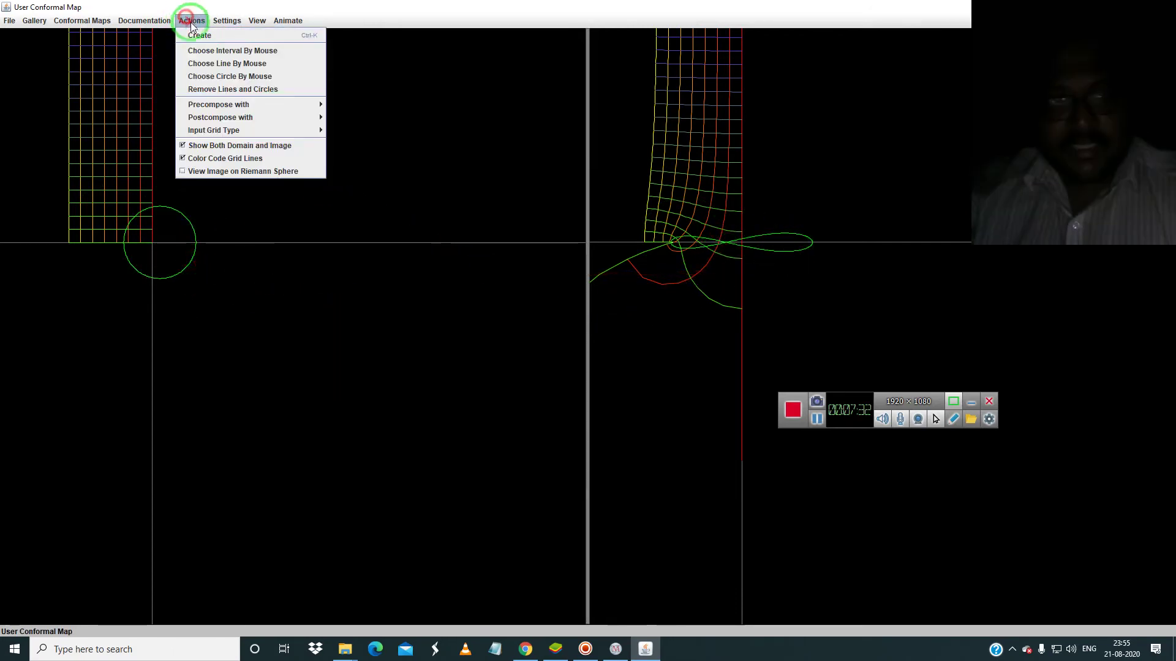
{"action": "left_click", "coordinate": [224, 78]}
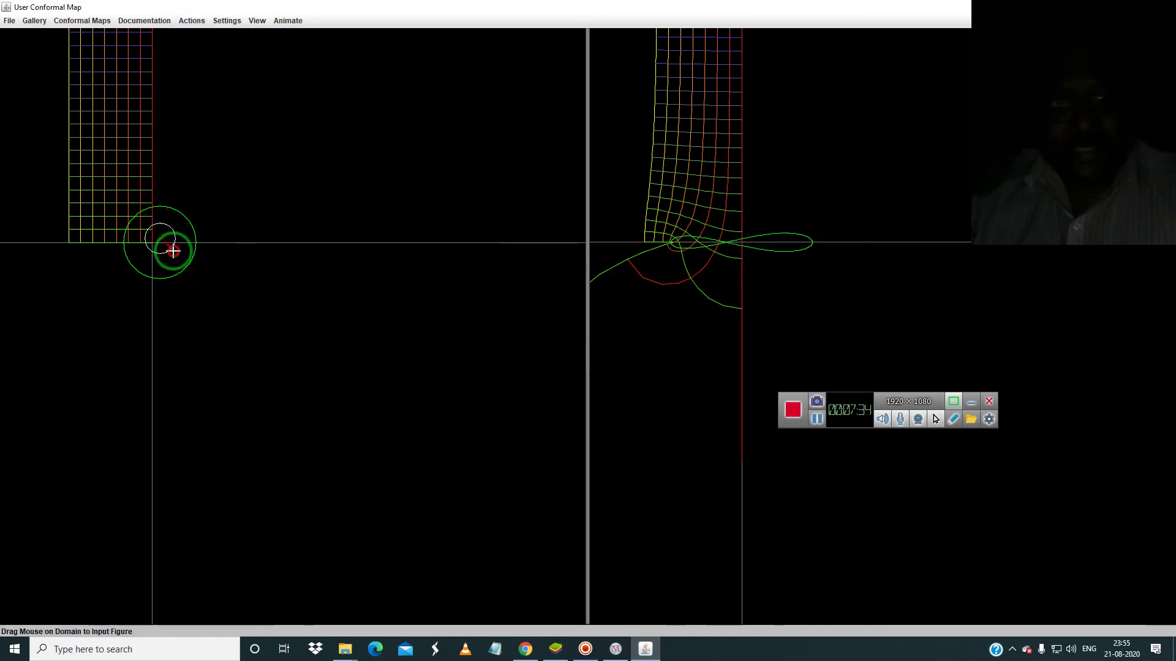
{"action": "left_click_drag", "start_coordinate": [173, 251], "coordinate": [209, 309]}
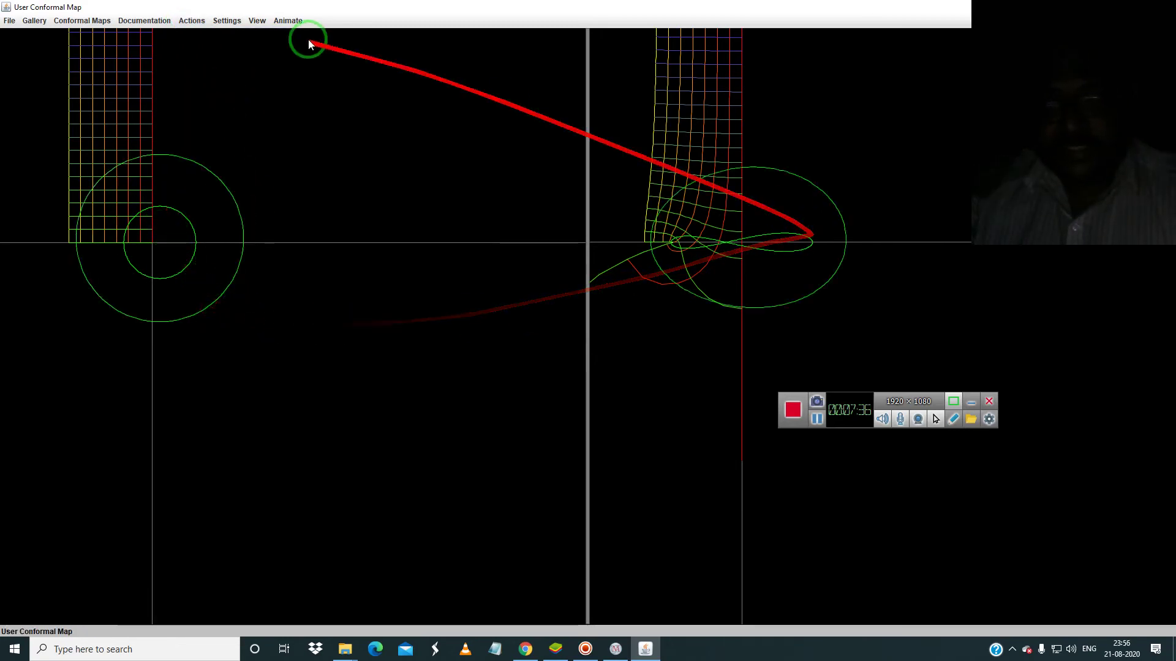
Remove the two existing circles and draw one to the right of the domain's origin, centred slightly above the horizontal axis
{"action": "left_click", "coordinate": [190, 21]}
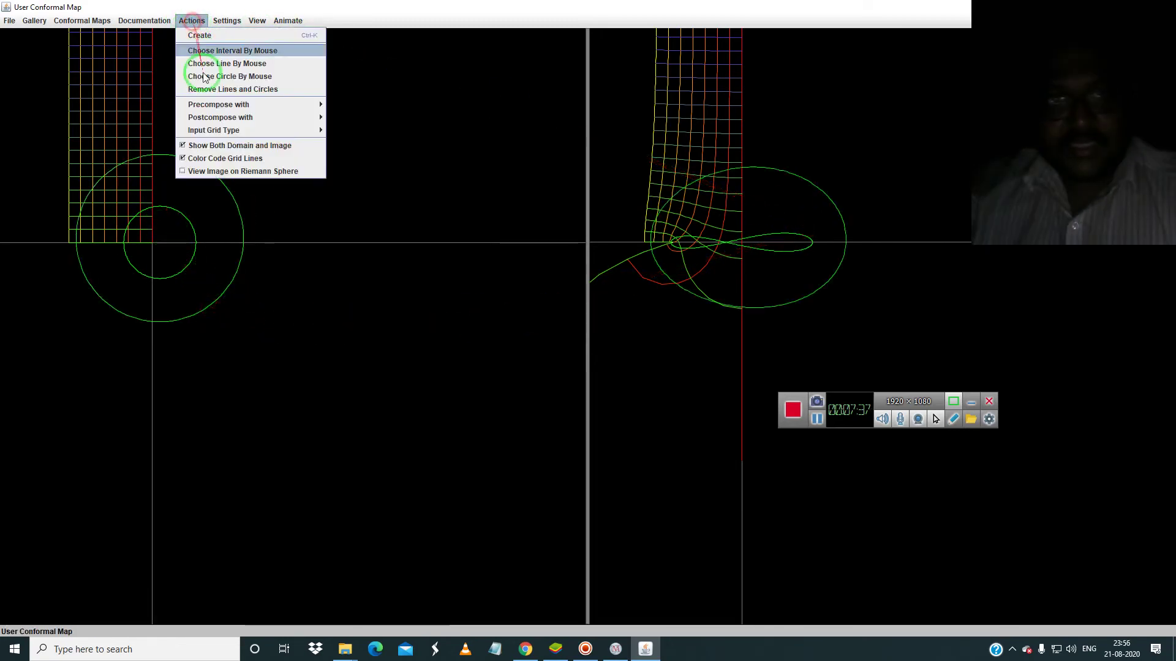
{"action": "left_click", "coordinate": [245, 90]}
{"action": "left_click", "coordinate": [192, 18]}
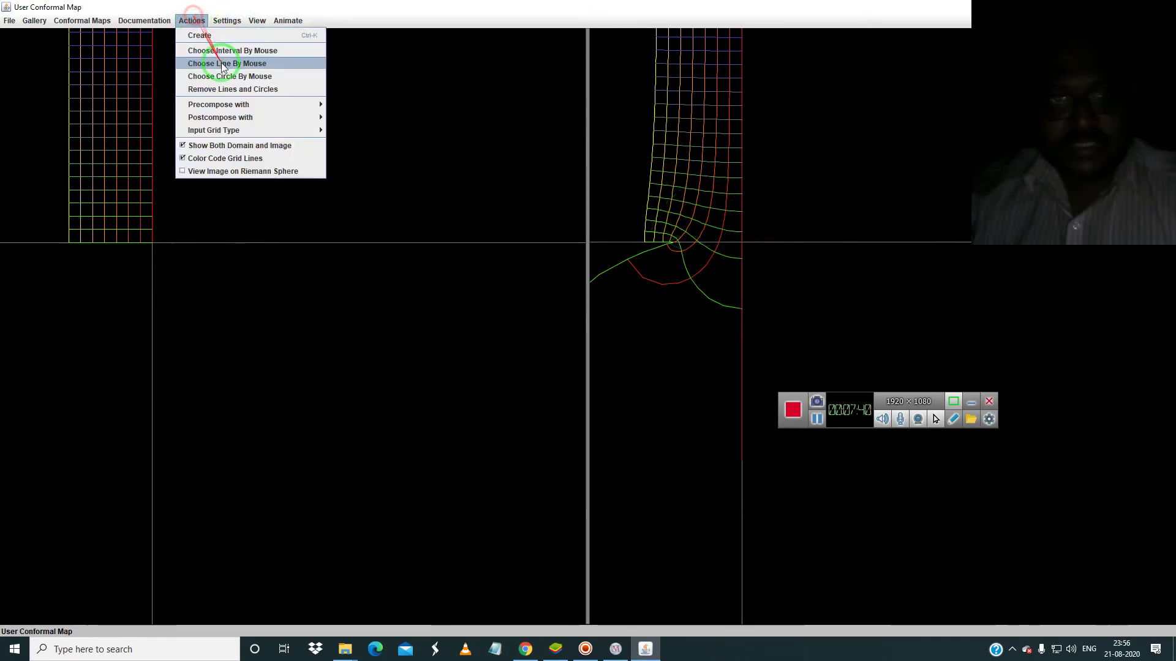
{"action": "left_click", "coordinate": [229, 75]}
{"action": "left_click_drag", "start_coordinate": [240, 235], "coordinate": [280, 259]}
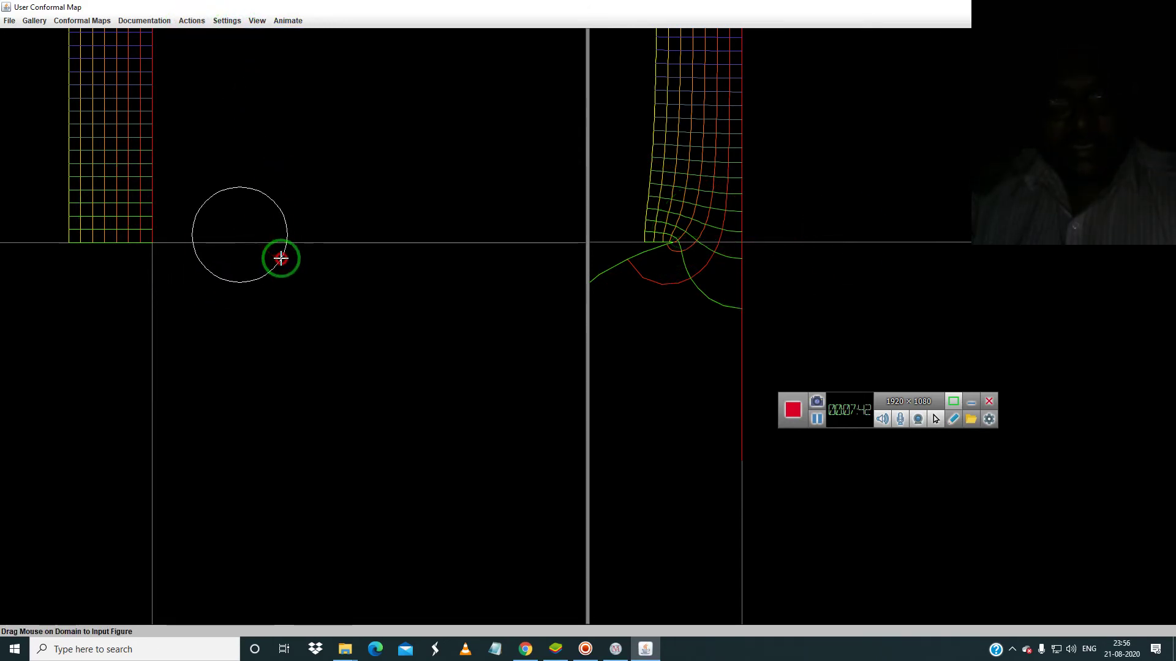
Draw a second, smaller circle just right of the domain's origin, slightly overlapping the existing circle
{"action": "left_click", "coordinate": [190, 21]}
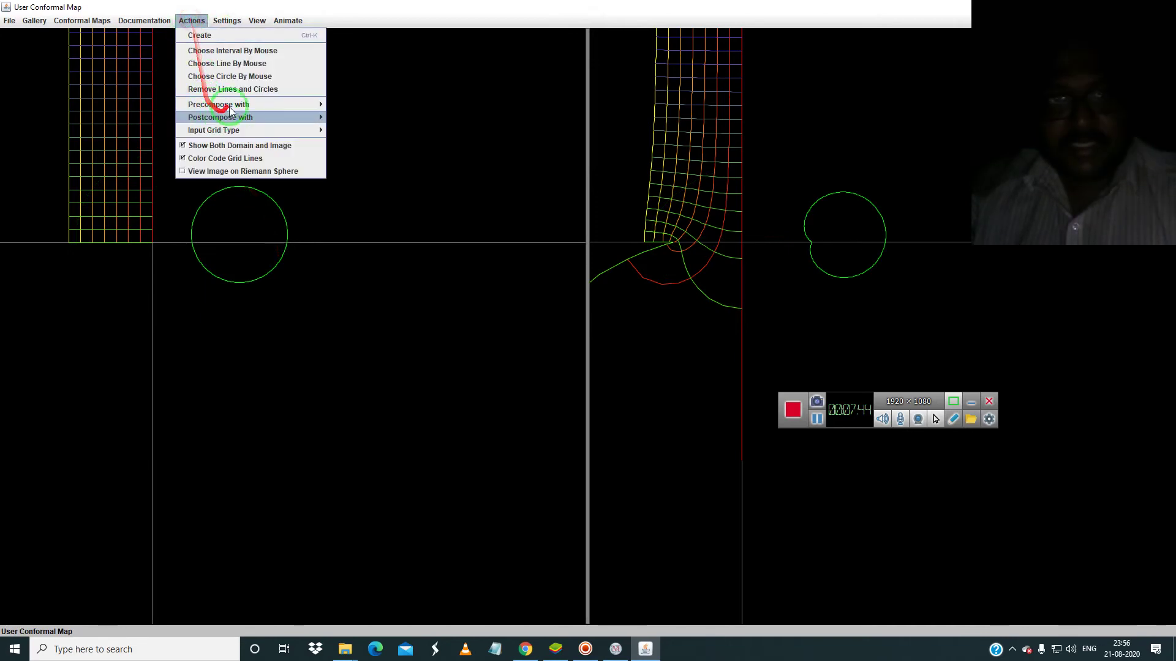
{"action": "left_click", "coordinate": [240, 77]}
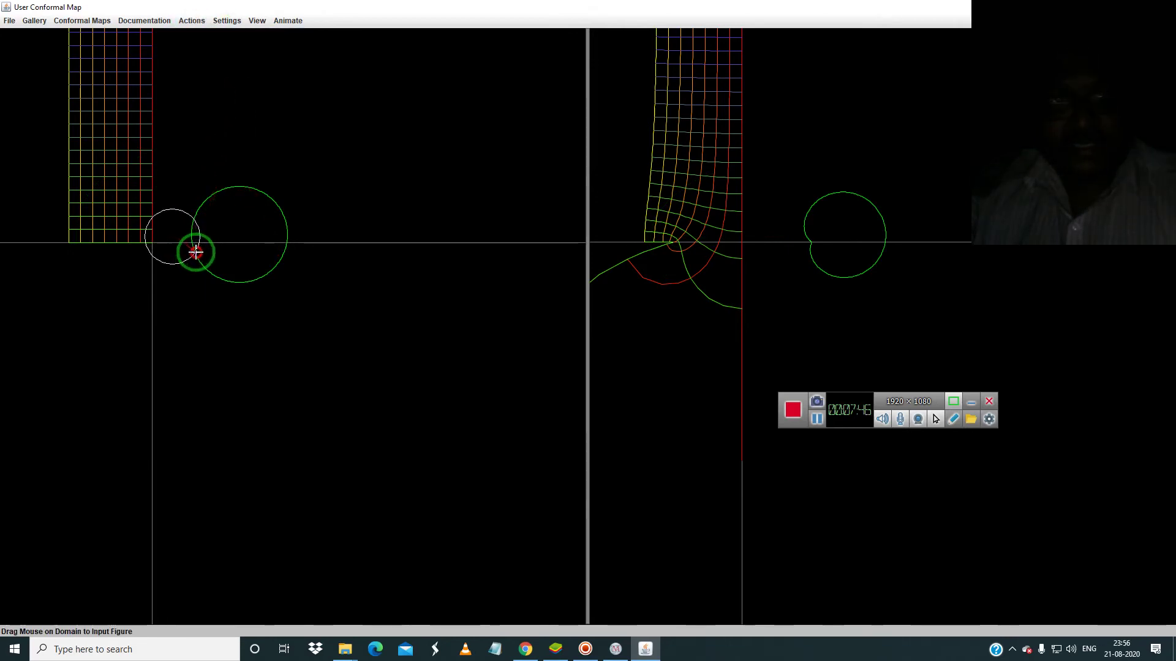
{"action": "left_click_drag", "start_coordinate": [196, 251], "coordinate": [196, 254]}
Draw a third circle centred almost on the domain's origin, overlapping the small circle
{"action": "left_click", "coordinate": [202, 20]}
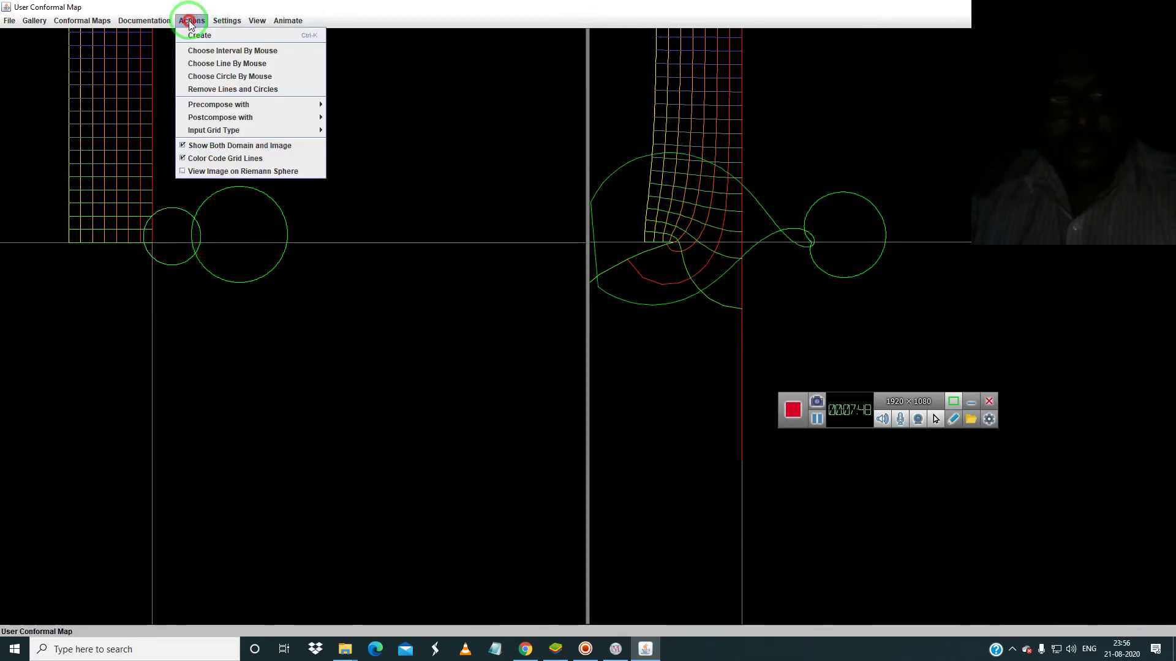
{"action": "left_click", "coordinate": [219, 76]}
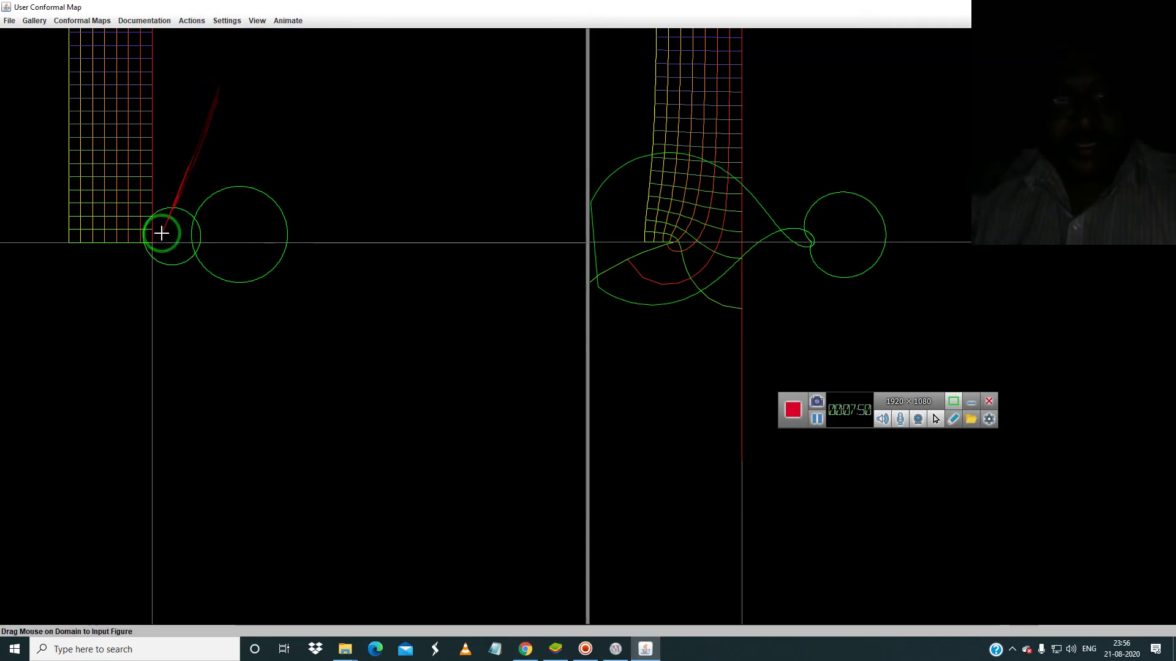
{"action": "mouse_move", "coordinate": [172, 259]}
{"action": "left_mouse_down"}
{"action": "mouse_move", "coordinate": [675, 255]}
{"action": "mouse_move", "coordinate": [717, 332]}
{"action": "mouse_move", "coordinate": [722, 294]}
{"action": "mouse_move", "coordinate": [703, 372]}
{"action": "mouse_move", "coordinate": [672, 186]}
{"action": "mouse_move", "coordinate": [292, 178]}
{"action": "mouse_move", "coordinate": [698, 241]}
{"action": "mouse_move", "coordinate": [748, 233]}
{"action": "mouse_move", "coordinate": [281, 61]}
{"action": "left_mouse_up"}
Remove all three circles and draw a medium-sized one centred to the left of the domain's origin
{"action": "left_click", "coordinate": [199, 19]}
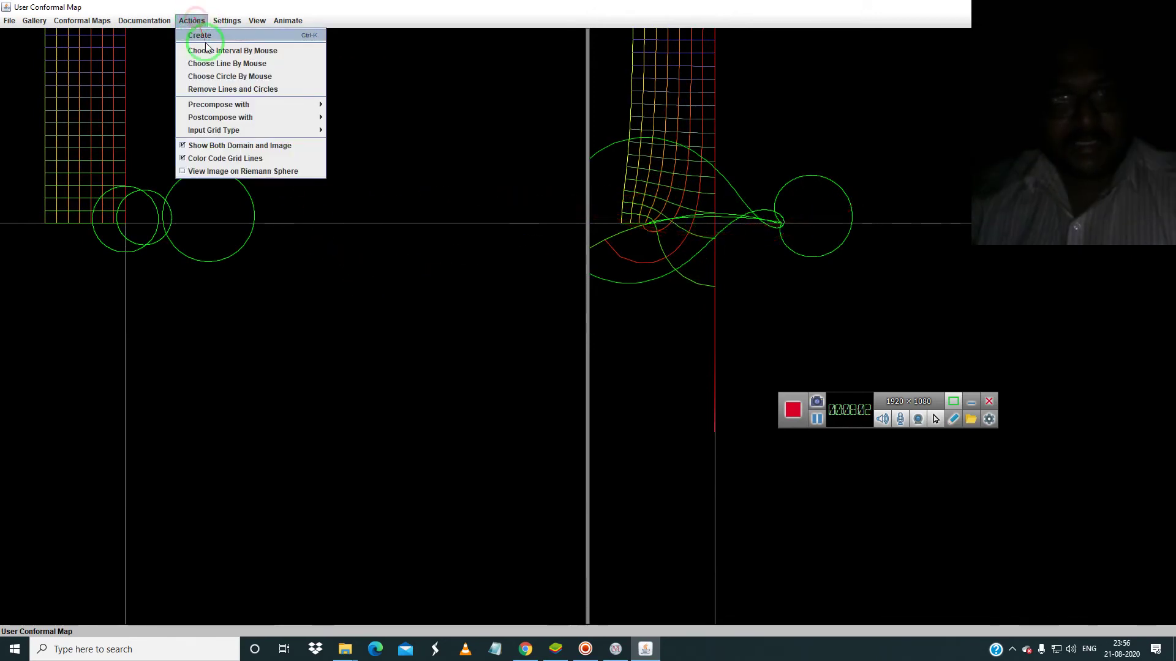
{"action": "left_click", "coordinate": [211, 89]}
{"action": "left_click", "coordinate": [195, 21]}
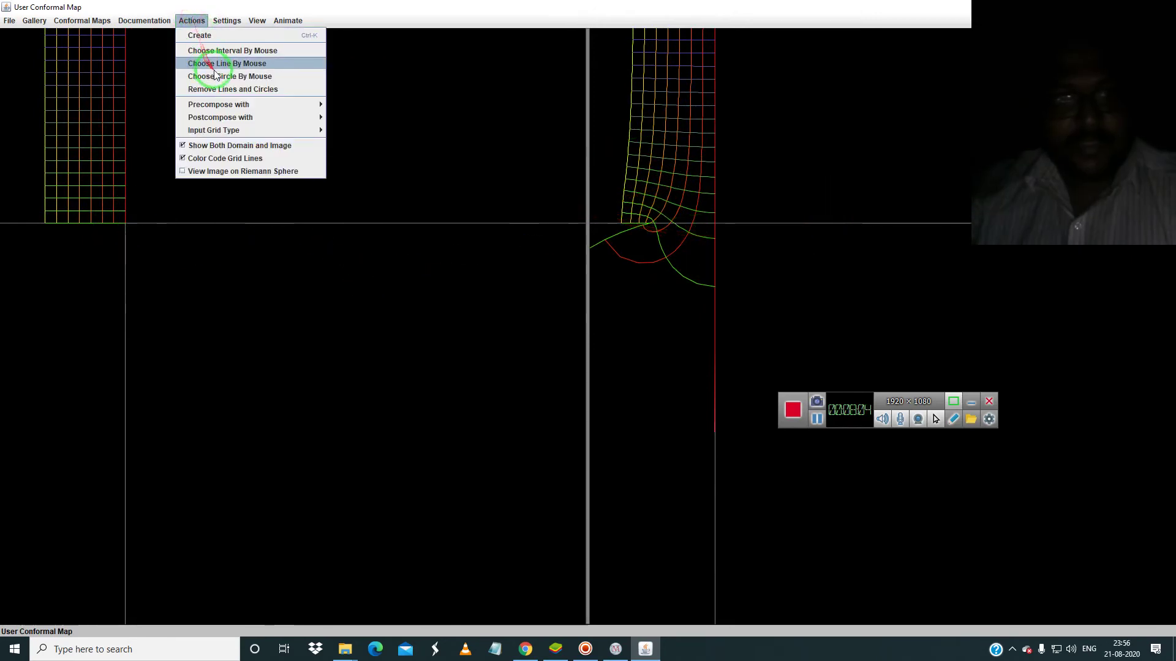
{"action": "left_click", "coordinate": [209, 63]}
{"action": "mouse_move", "coordinate": [211, 70]}
{"action": "left_mouse_down"}
{"action": "mouse_move", "coordinate": [113, 208]}
{"action": "mouse_move", "coordinate": [143, 241]}
{"action": "left_mouse_up"}
Draw a second, larger circle farther left of the domain's origin, overlapping the first one
{"action": "left_click", "coordinate": [186, 22]}
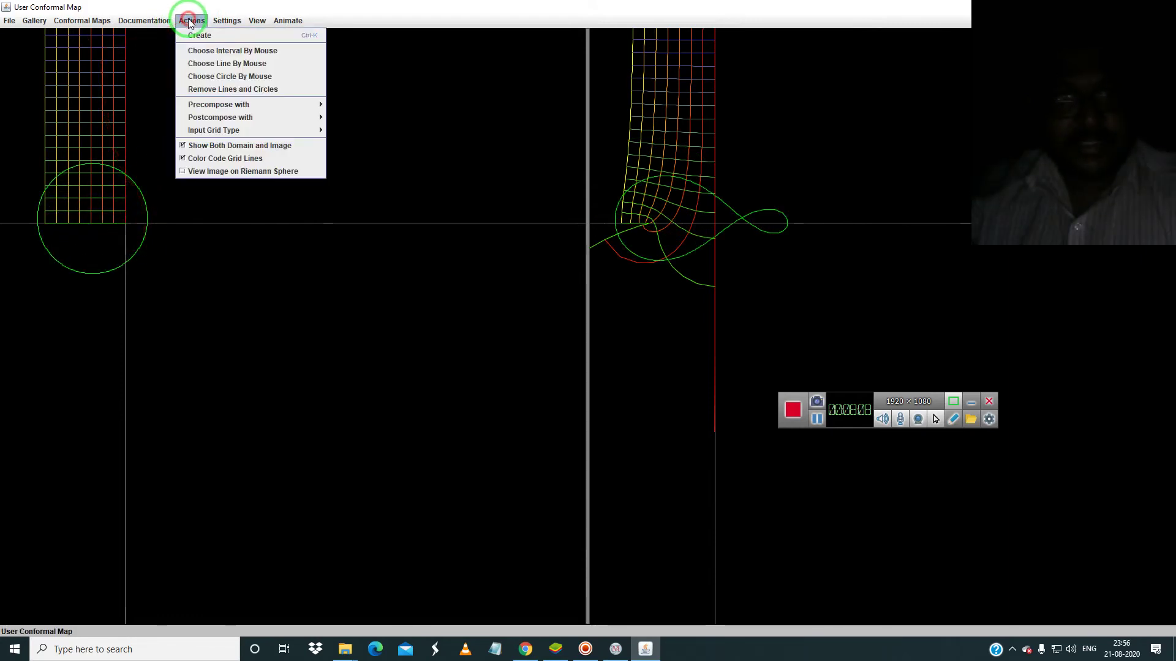
{"action": "left_click", "coordinate": [219, 77]}
{"action": "mouse_move", "coordinate": [113, 177]}
{"action": "left_mouse_down"}
{"action": "mouse_move", "coordinate": [35, 212]}
{"action": "mouse_move", "coordinate": [101, 250]}
{"action": "mouse_move", "coordinate": [649, 242]}
{"action": "mouse_move", "coordinate": [214, 54]}
{"action": "left_mouse_up"}
Remove both circles and draw a single one around the domain's origin, centred slightly to its left and above it
{"action": "left_click", "coordinate": [194, 25]}
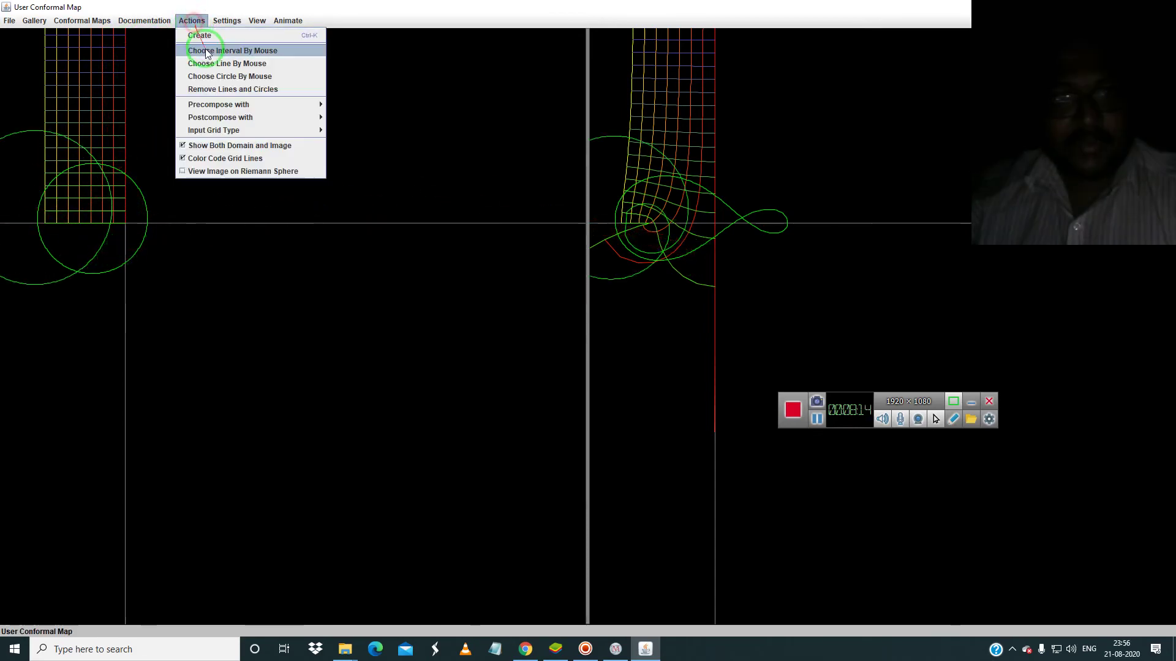
{"action": "left_click", "coordinate": [225, 91]}
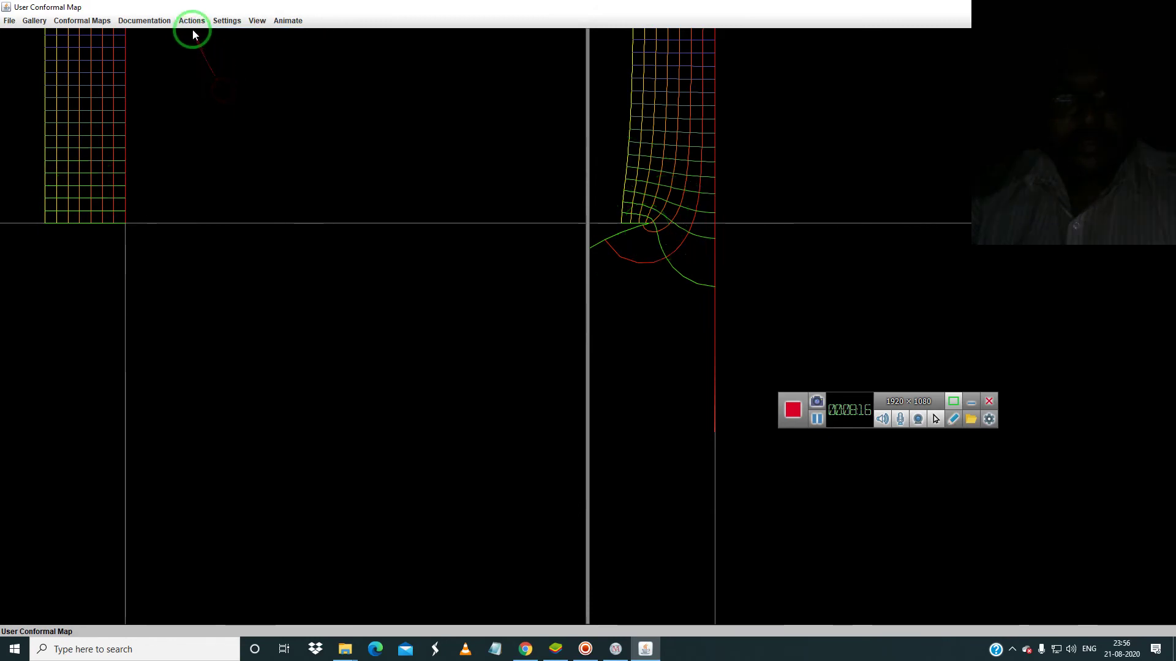
{"action": "left_click", "coordinate": [192, 21]}
{"action": "left_click", "coordinate": [214, 63]}
{"action": "mouse_move", "coordinate": [211, 75]}
{"action": "left_mouse_down"}
{"action": "mouse_move", "coordinate": [235, 95]}
{"action": "mouse_move", "coordinate": [162, 231]}
{"action": "mouse_move", "coordinate": [141, 217]}
{"action": "mouse_move", "coordinate": [118, 226]}
{"action": "left_mouse_up"}
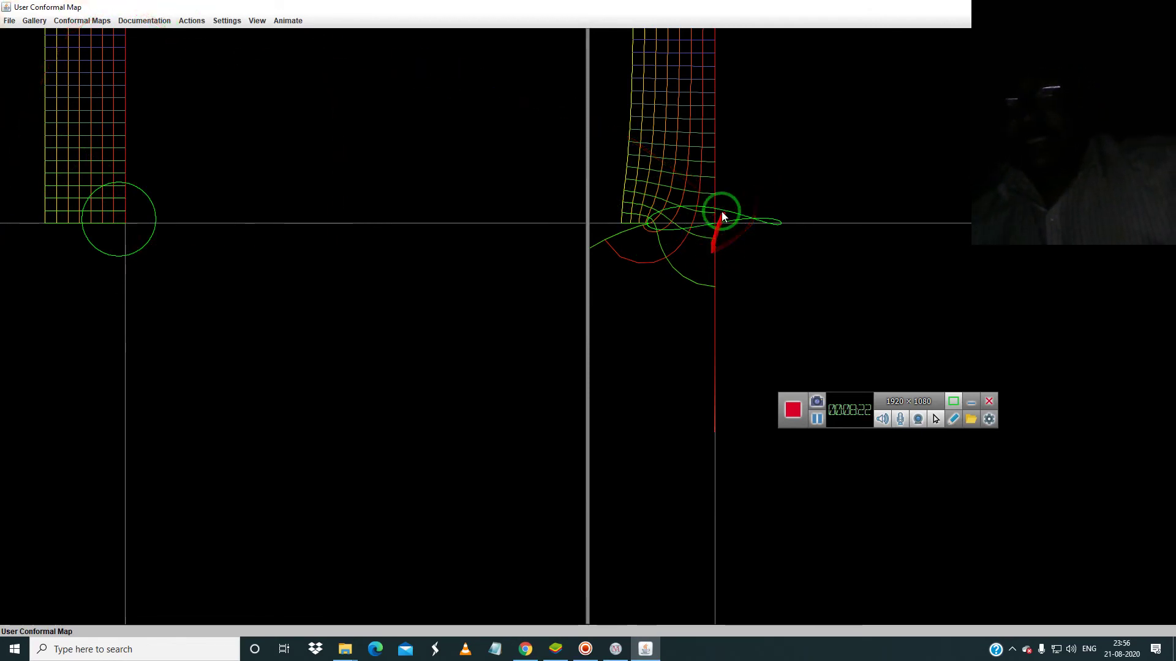
Inspect the resulting airfoil shape up close and play the Morph animation of the conformal map
{"action": "left_click_drag", "start_coordinate": [721, 212], "coordinate": [713, 161]}
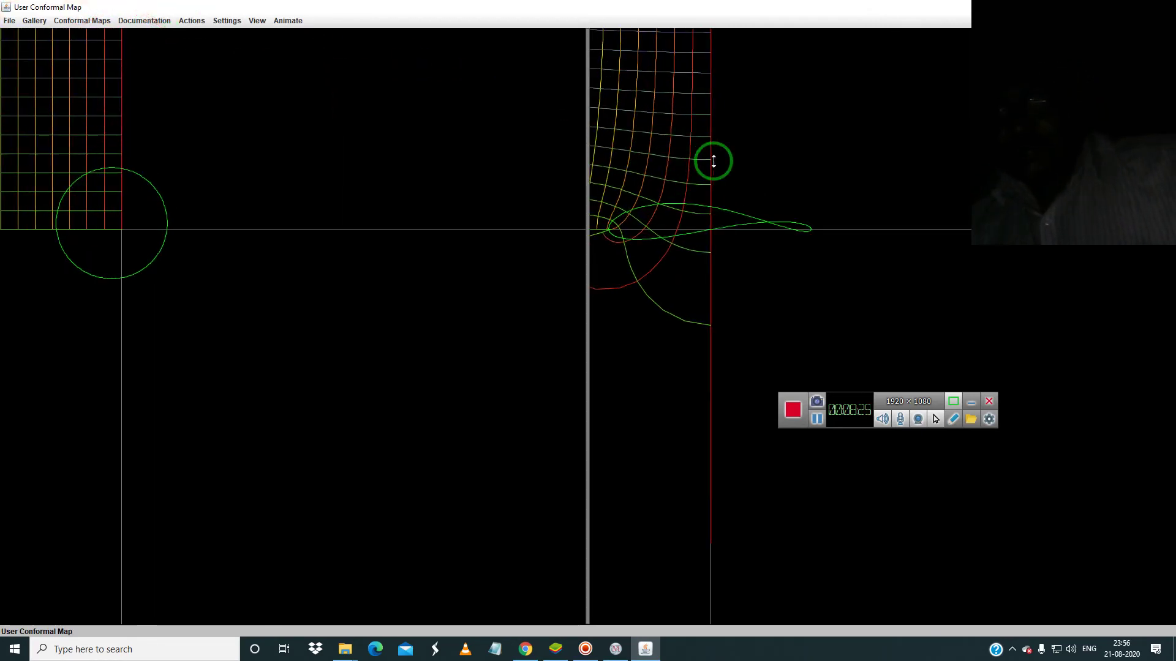
{"action": "left_click", "coordinate": [256, 21]}
{"action": "mouse_move", "coordinate": [289, 22]}
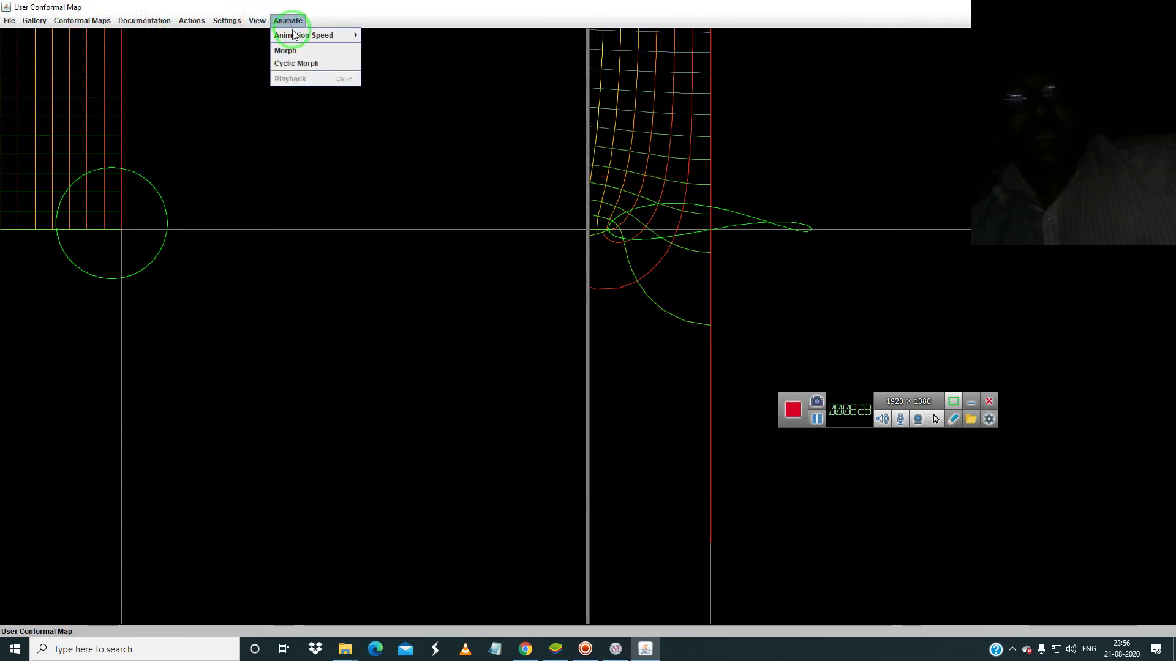
{"action": "left_click", "coordinate": [303, 38]}
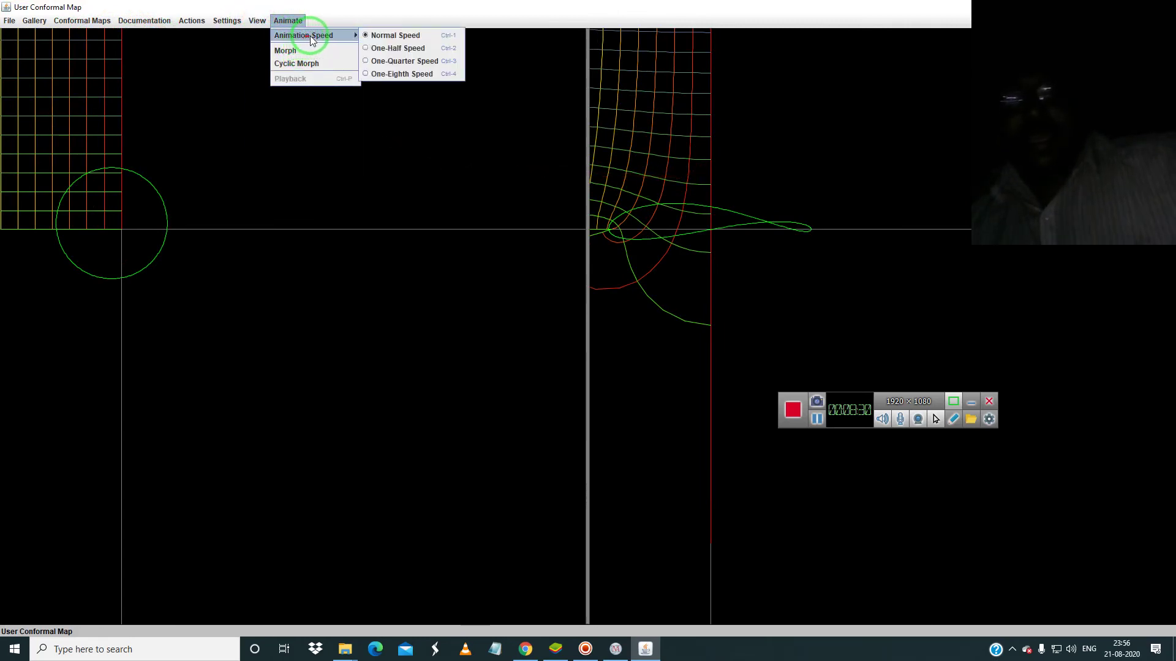
{"action": "left_click", "coordinate": [300, 50]}
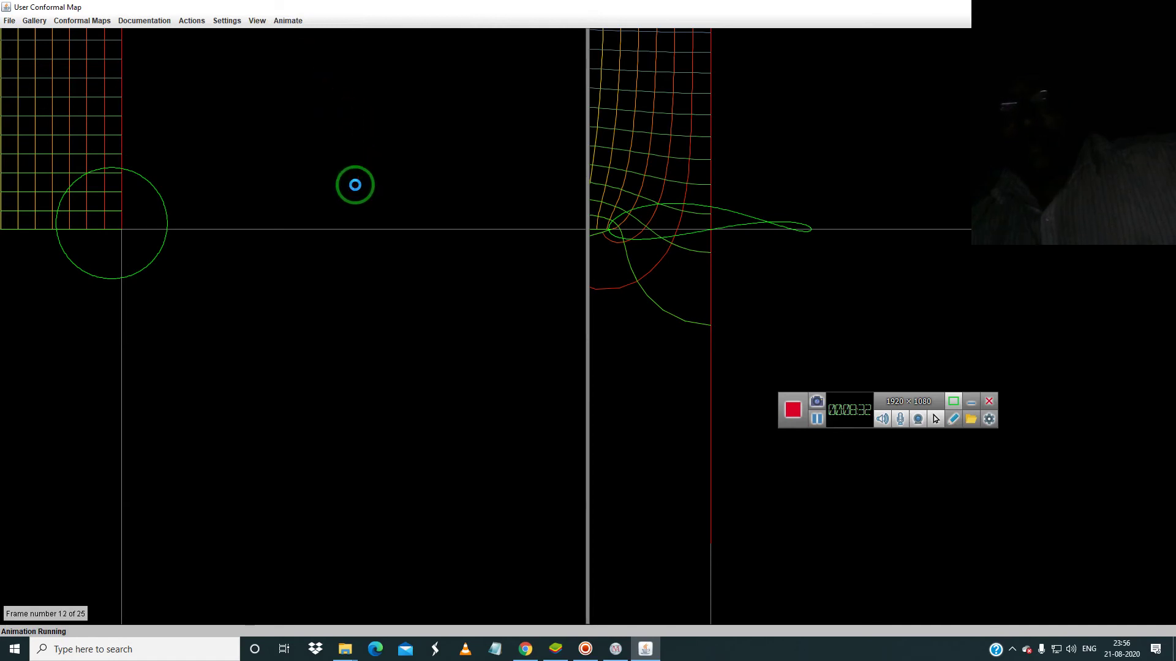
Show the mapped image on the Riemann sphere and reduce its displayed size
{"action": "left_click", "coordinate": [191, 21]}
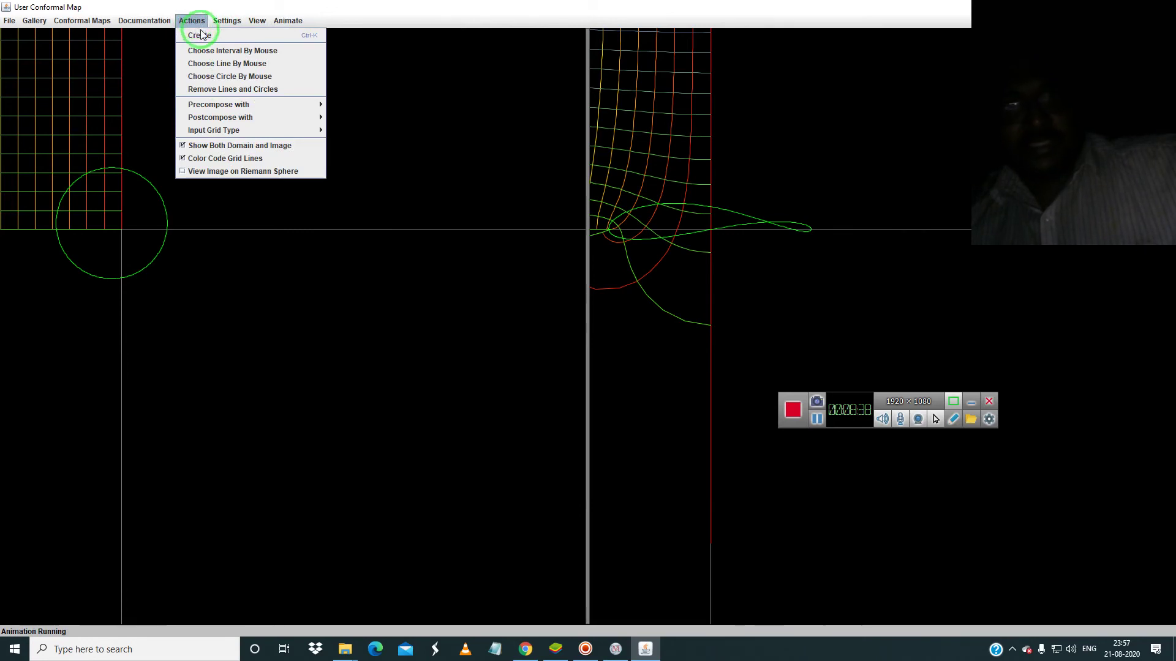
{"action": "left_click", "coordinate": [248, 172]}
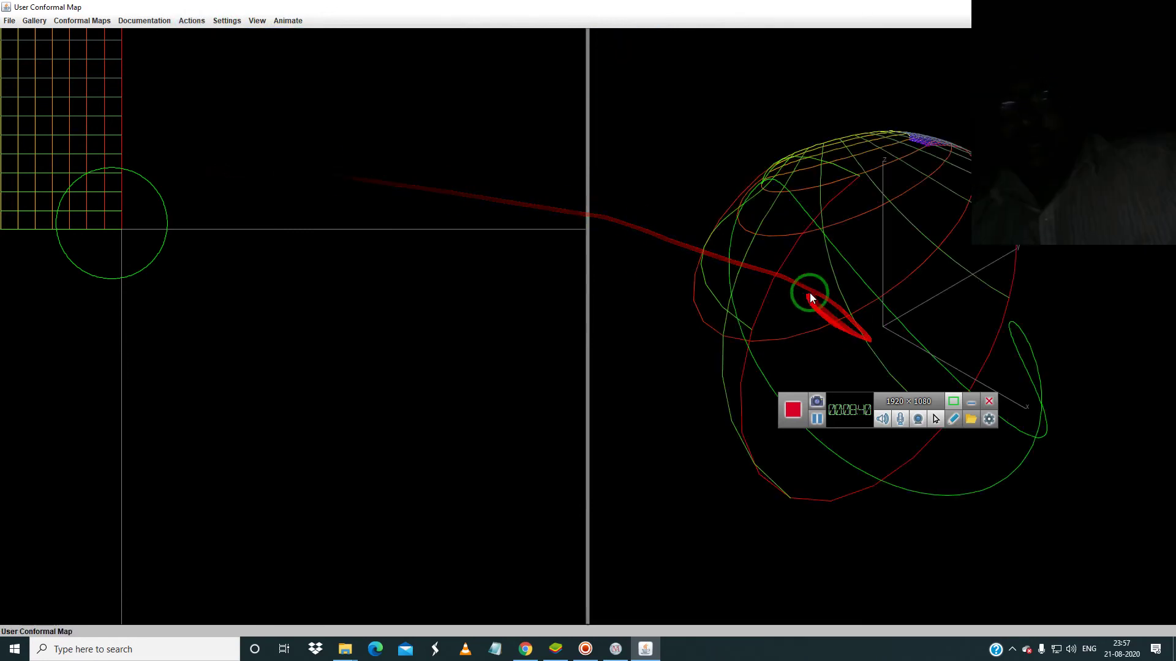
{"action": "left_click_drag", "start_coordinate": [840, 291], "coordinate": [790, 289]}
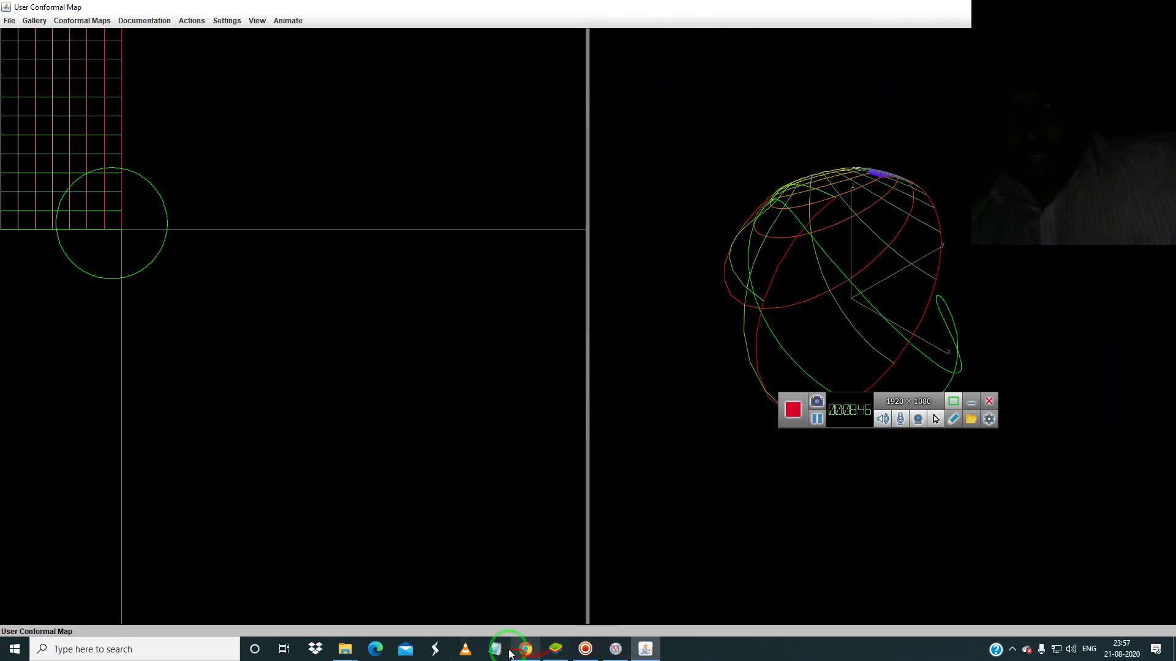
Switch to wxMaxima and review the transformation formula, its successive substitutions and the start of the imaginary part
{"action": "left_click", "coordinate": [617, 651]}
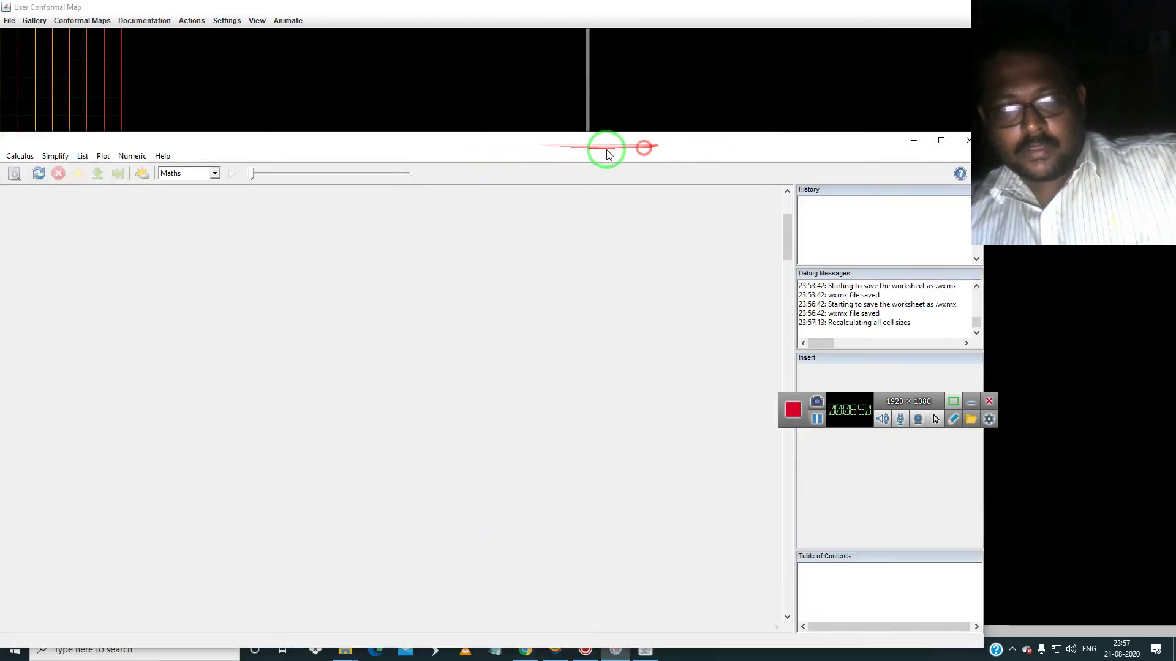
{"action": "scroll", "coordinate": [582, 241], "scroll_direction": "up", "scroll_amount": 3}
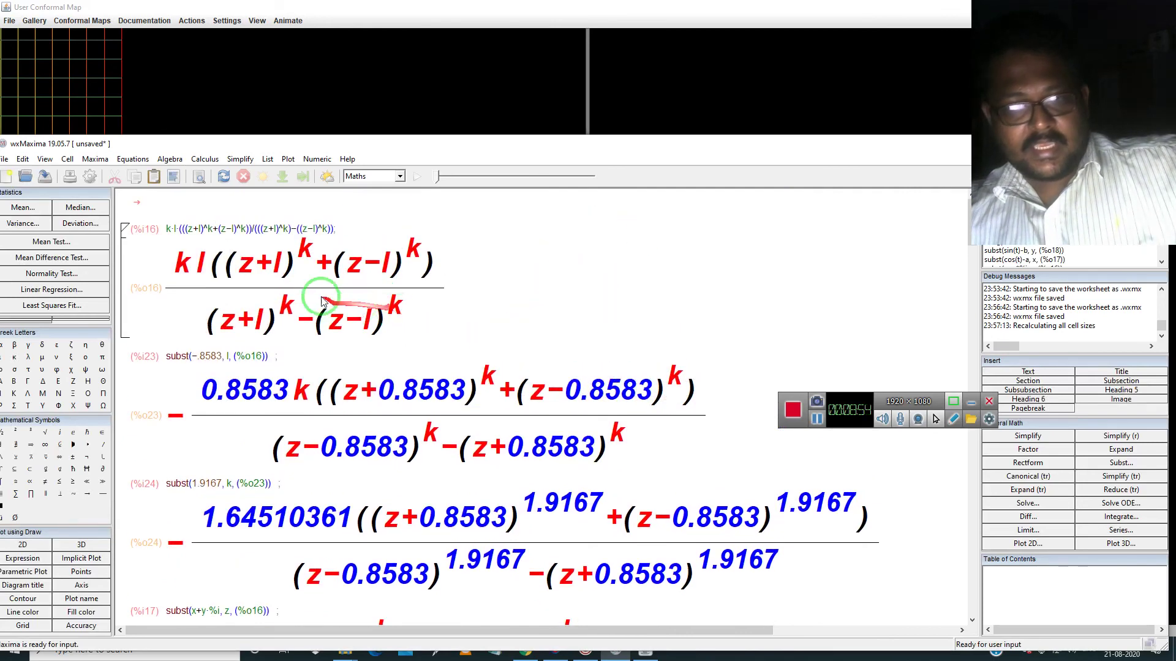
{"action": "left_click", "coordinate": [197, 274]}
{"action": "left_click", "coordinate": [484, 302]}
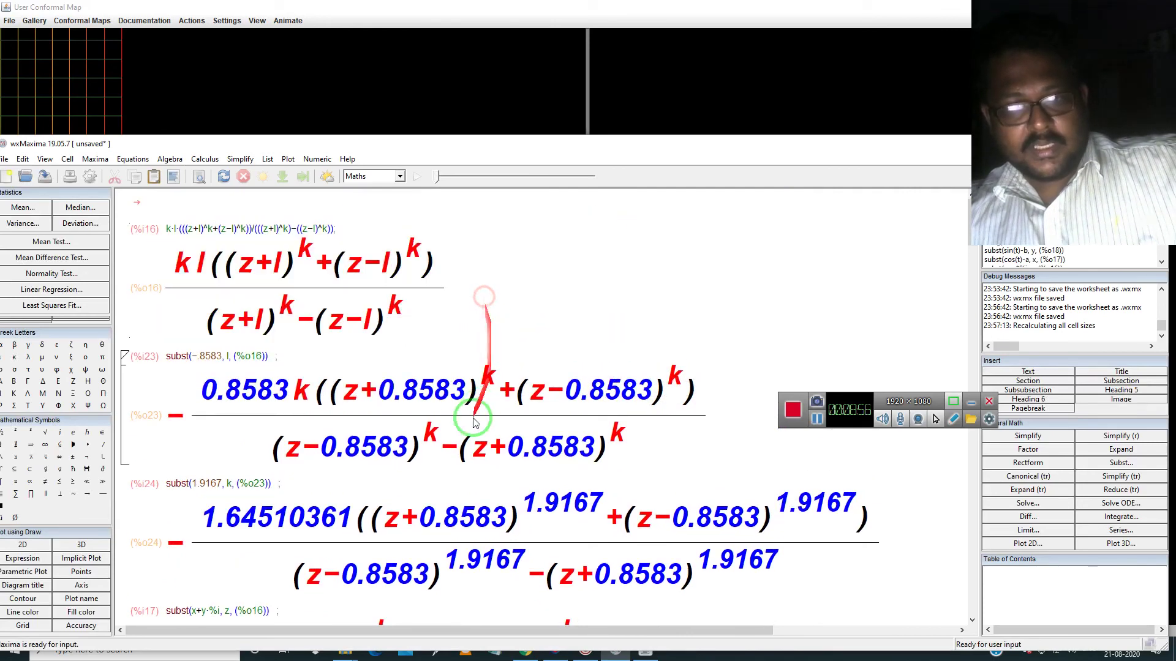
{"action": "left_click_drag", "start_coordinate": [553, 158], "coordinate": [576, 36]}
{"action": "scroll", "coordinate": [490, 264], "scroll_direction": "down", "scroll_amount": 2}
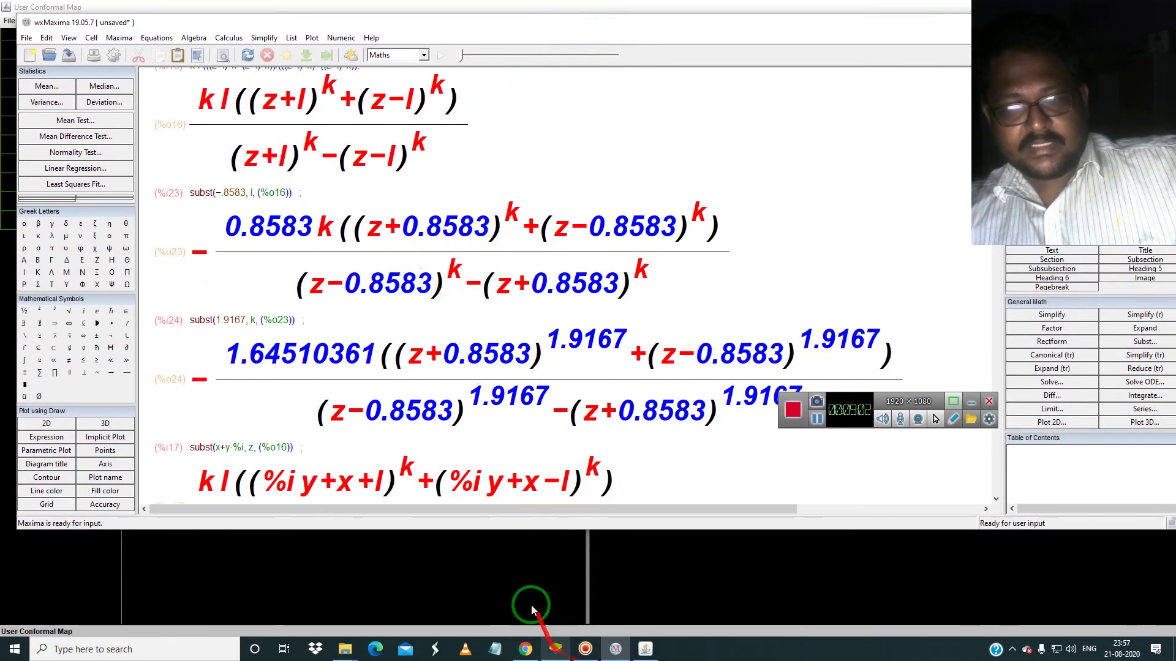
{"action": "scroll", "coordinate": [395, 256], "scroll_direction": "down", "scroll_amount": 12}
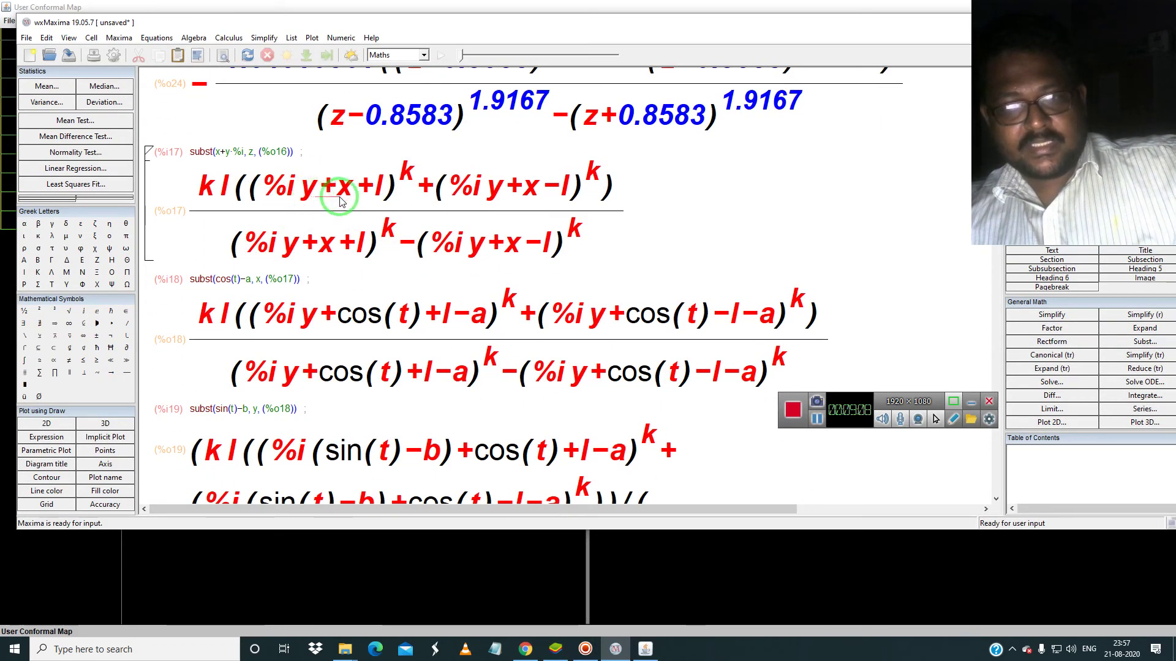
{"action": "scroll", "coordinate": [441, 288], "scroll_direction": "down", "scroll_amount": 10}
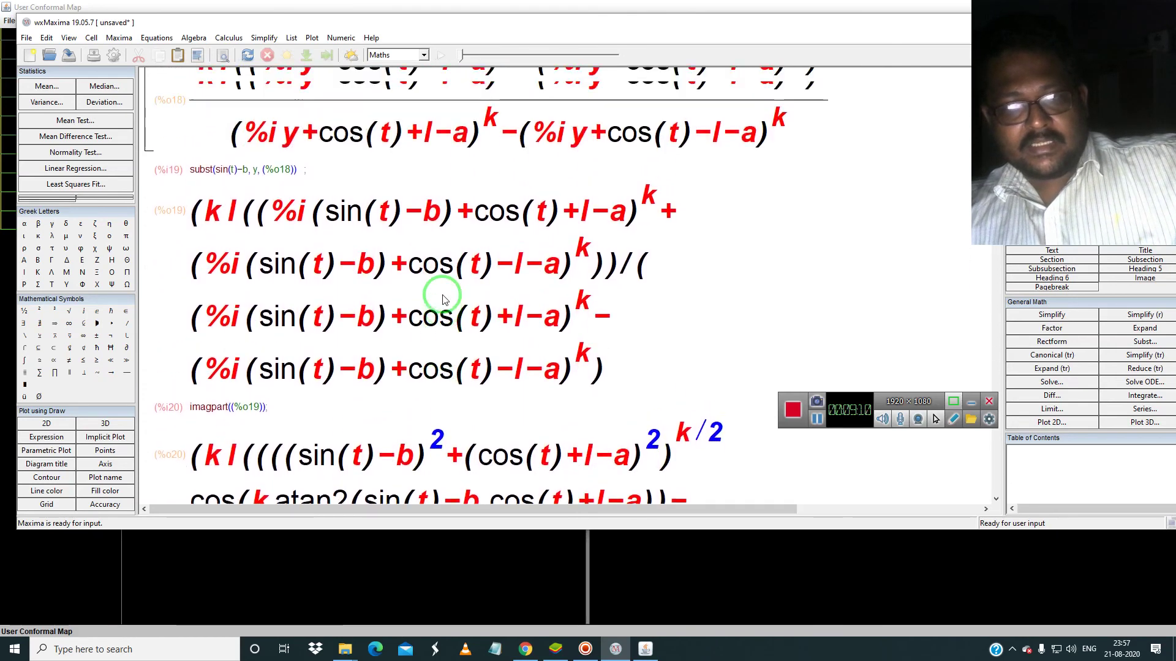
{"action": "scroll", "coordinate": [438, 297], "scroll_direction": "up", "scroll_amount": 8}
{"action": "scroll", "coordinate": [264, 333], "scroll_direction": "down", "scroll_amount": 2}
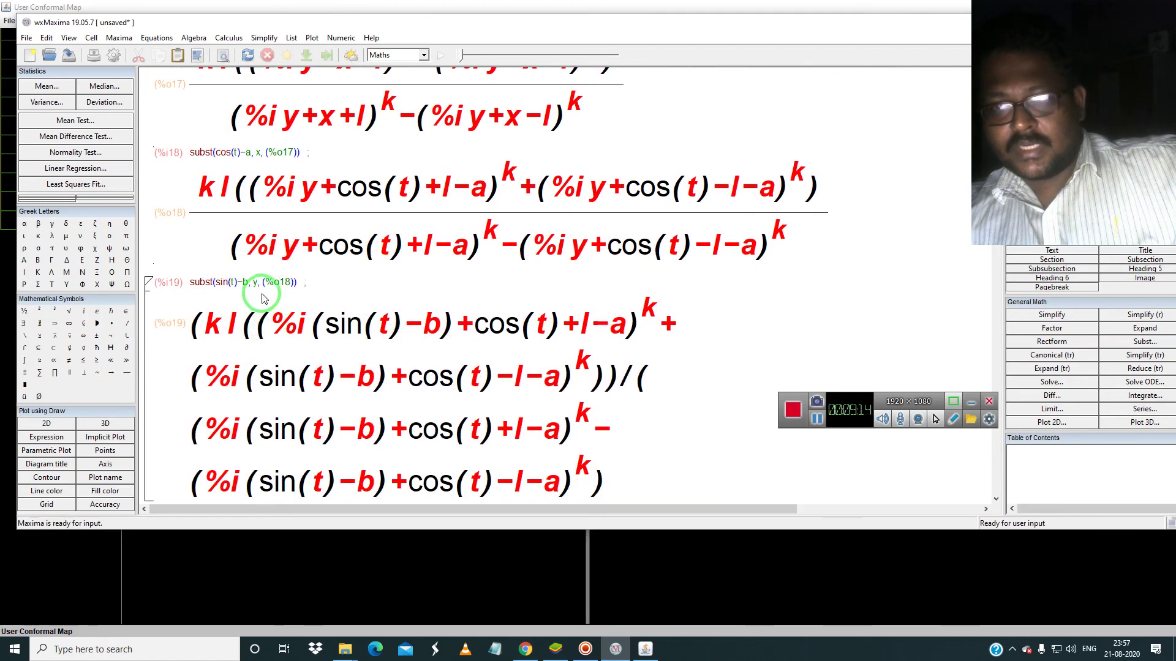
{"action": "scroll", "coordinate": [276, 298], "scroll_direction": "down", "scroll_amount": 10}
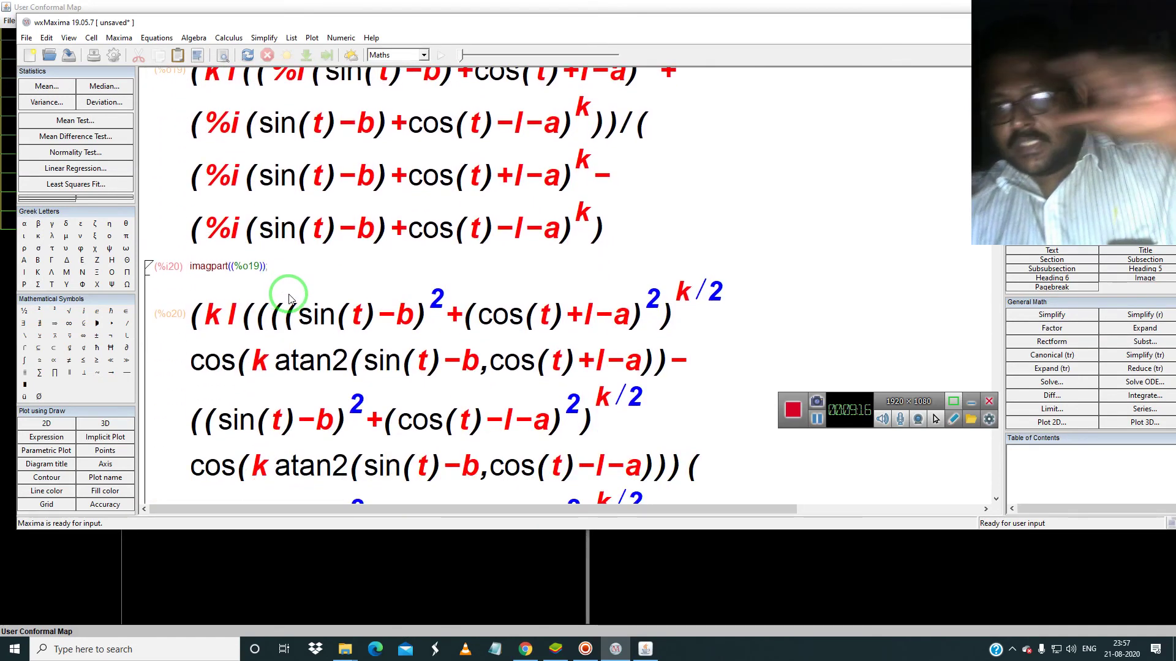
Return to the conformal map window and draw a second circle right of the domain's origin, centred slightly above the horizontal axis
{"action": "left_click", "coordinate": [349, 546]}
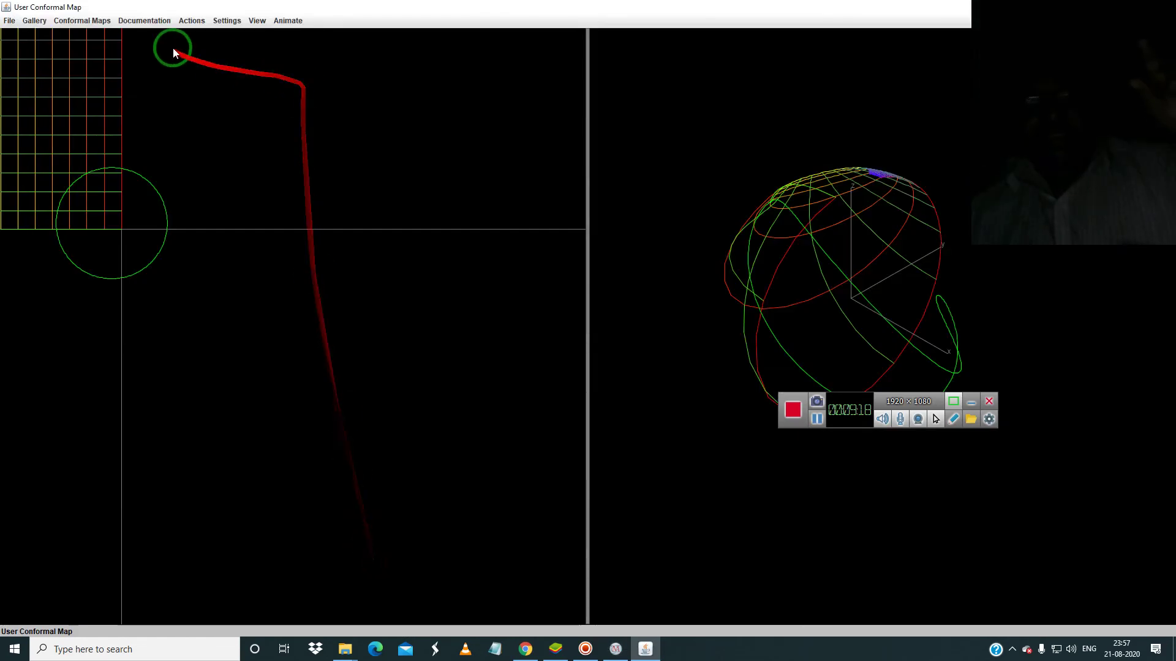
{"action": "left_click", "coordinate": [191, 20]}
{"action": "mouse_move", "coordinate": [222, 105]}
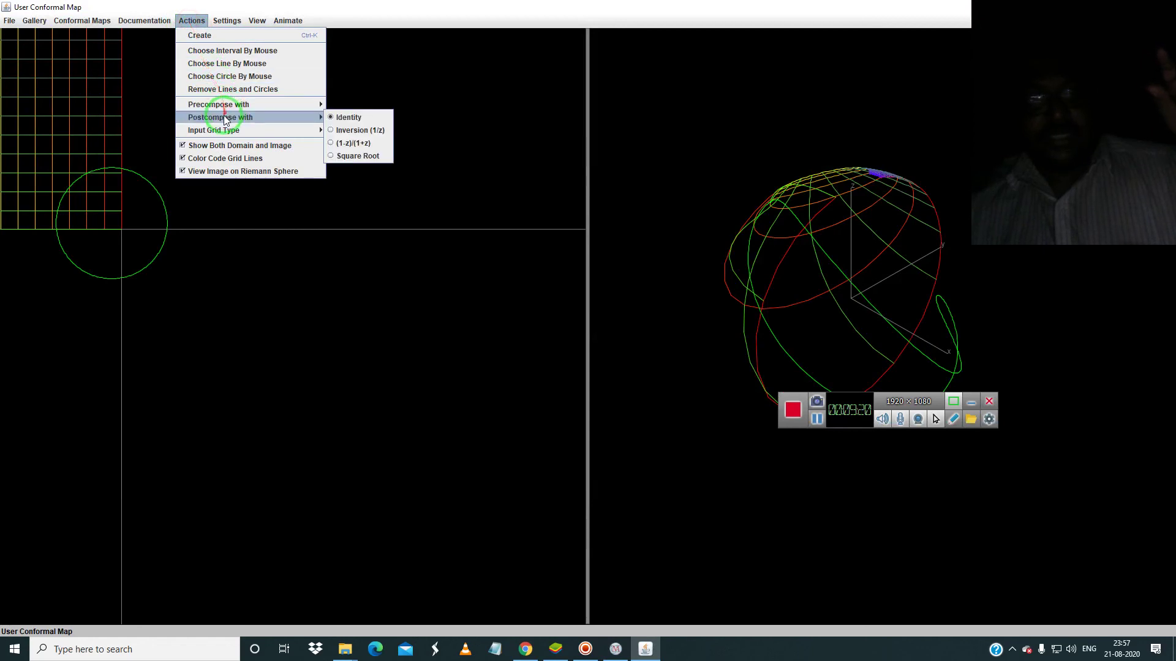
{"action": "left_click", "coordinate": [230, 76]}
{"action": "left_click_drag", "start_coordinate": [226, 231], "coordinate": [280, 230]}
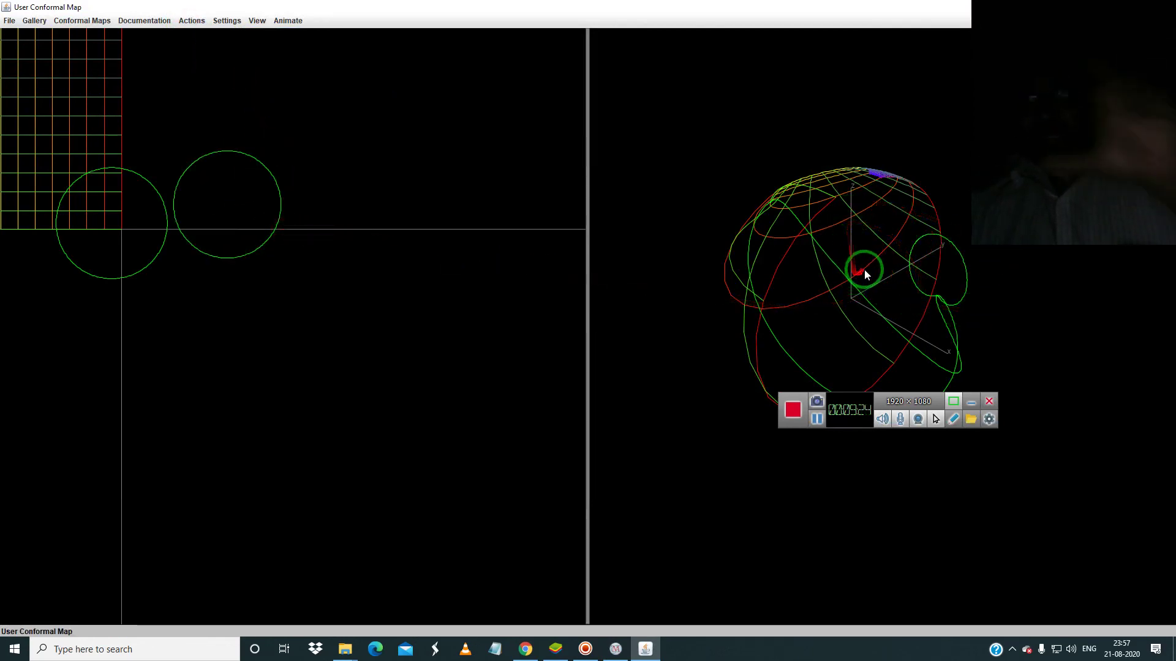
Switch back to wxMaxima and examine the derivation from the general formula down through the long expanded imaginary-part expression
{"action": "left_click", "coordinate": [615, 650]}
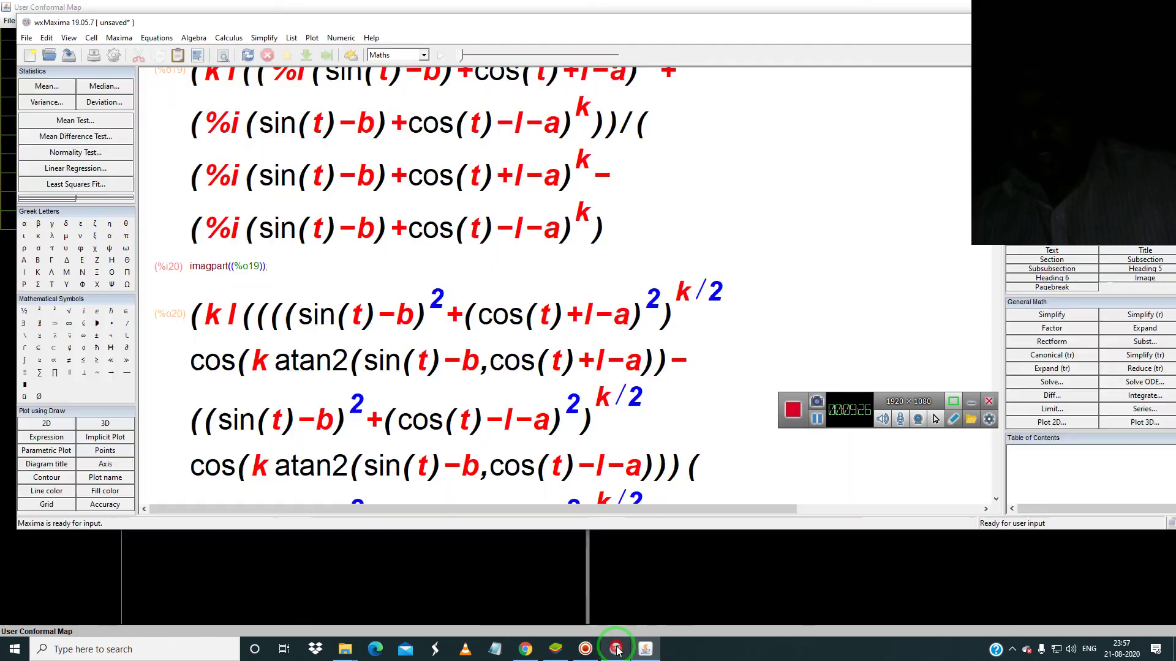
{"action": "scroll", "coordinate": [368, 343], "scroll_direction": "up", "scroll_amount": 5}
{"action": "scroll", "coordinate": [361, 287], "scroll_direction": "up", "scroll_amount": 10}
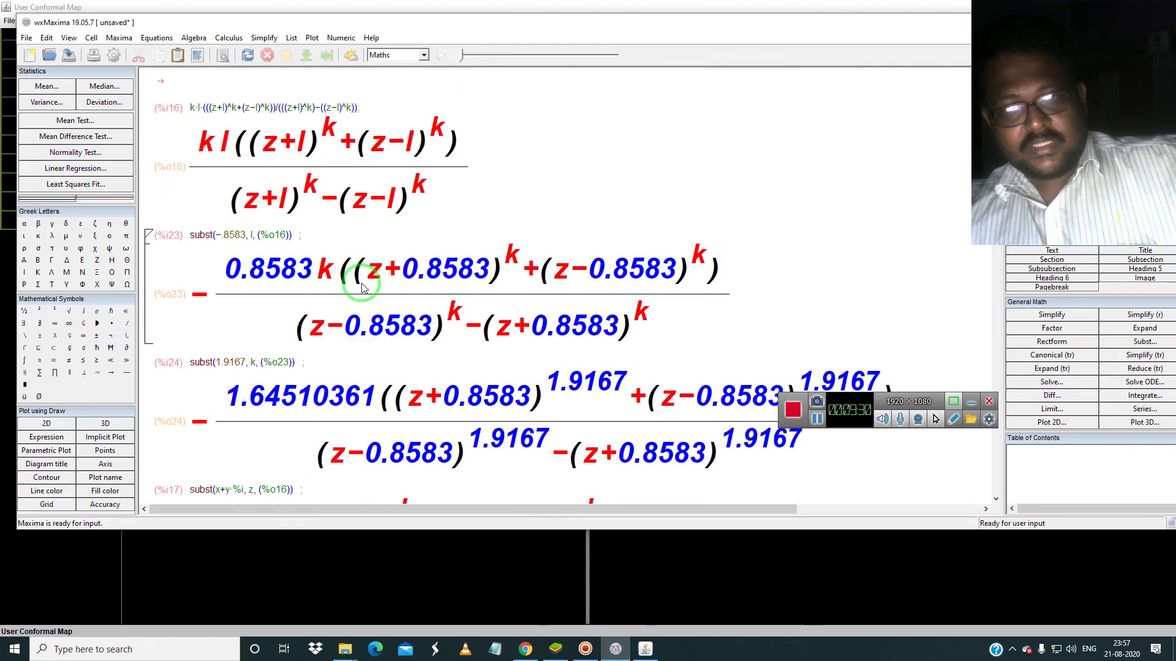
{"action": "scroll", "coordinate": [361, 288], "scroll_direction": "down", "scroll_amount": 3}
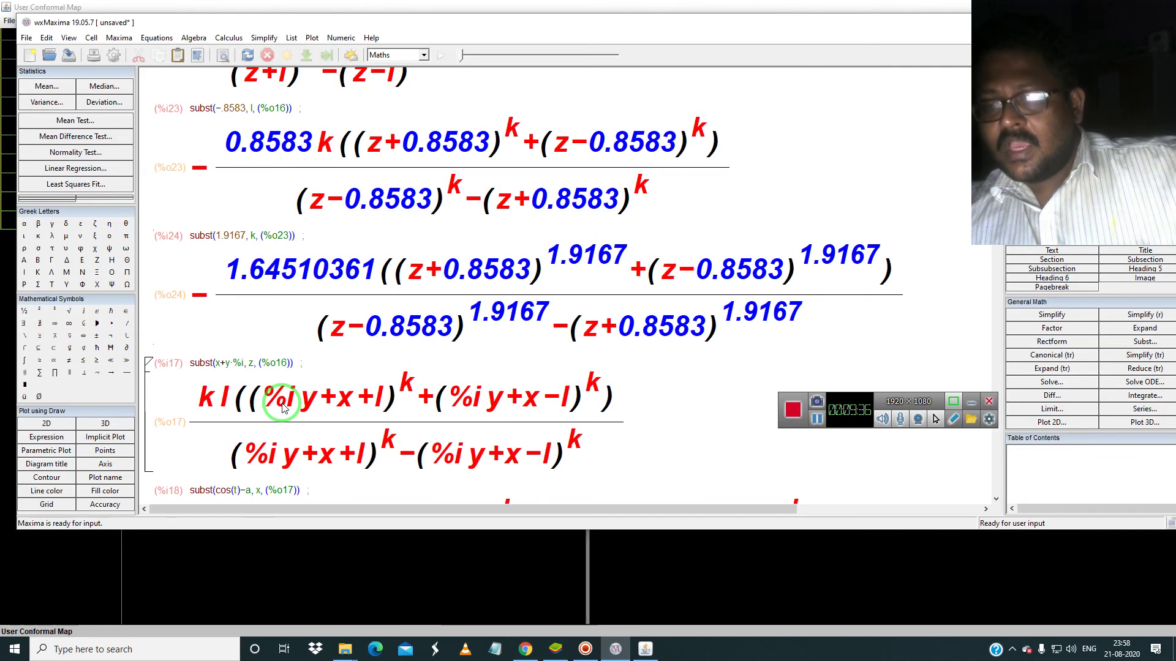
{"action": "scroll", "coordinate": [283, 407], "scroll_direction": "down", "scroll_amount": 8}
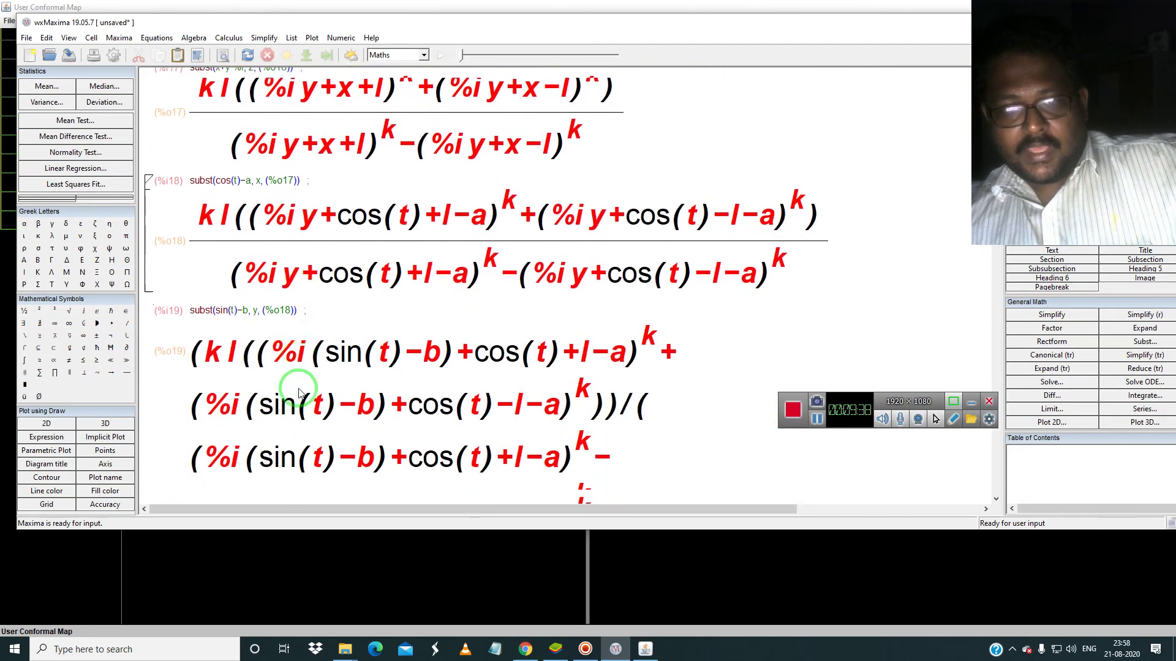
{"action": "scroll", "coordinate": [300, 392], "scroll_direction": "down", "scroll_amount": 10}
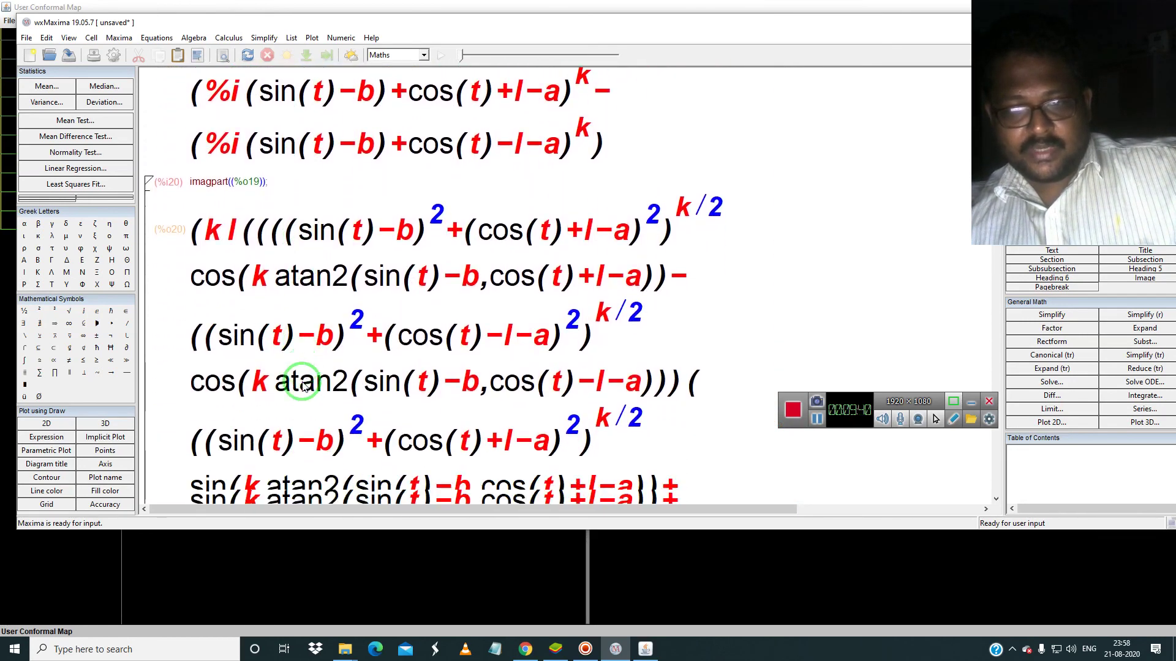
{"action": "scroll", "coordinate": [302, 383], "scroll_direction": "down", "scroll_amount": 12}
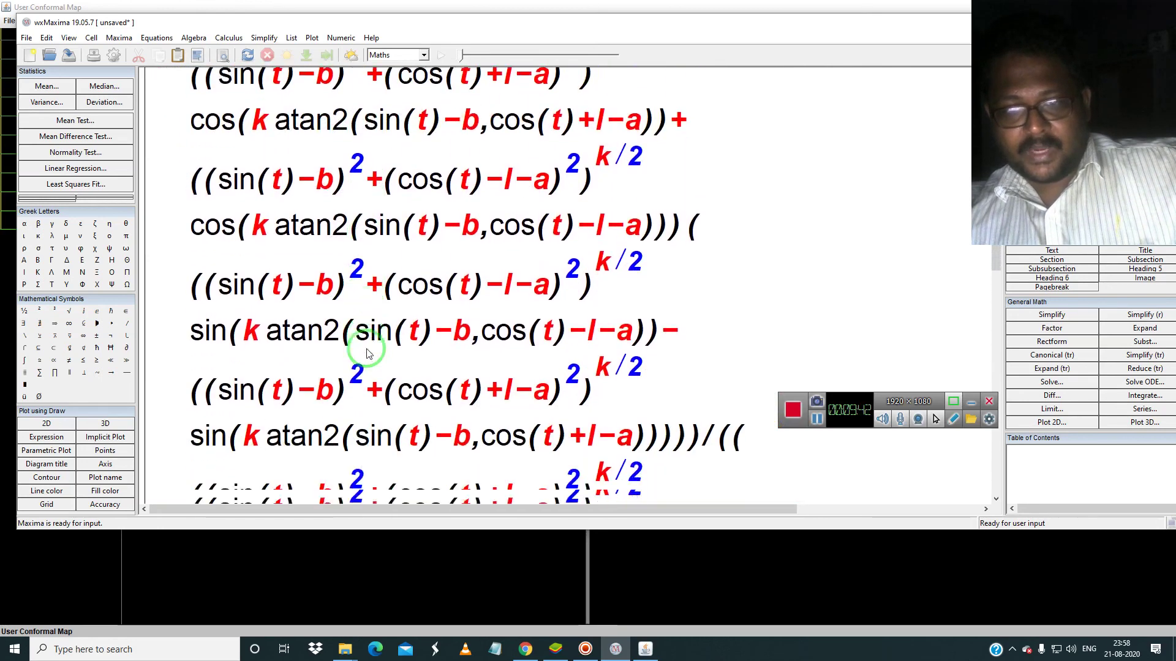
{"action": "scroll", "coordinate": [367, 353], "scroll_direction": "down", "scroll_amount": 7}
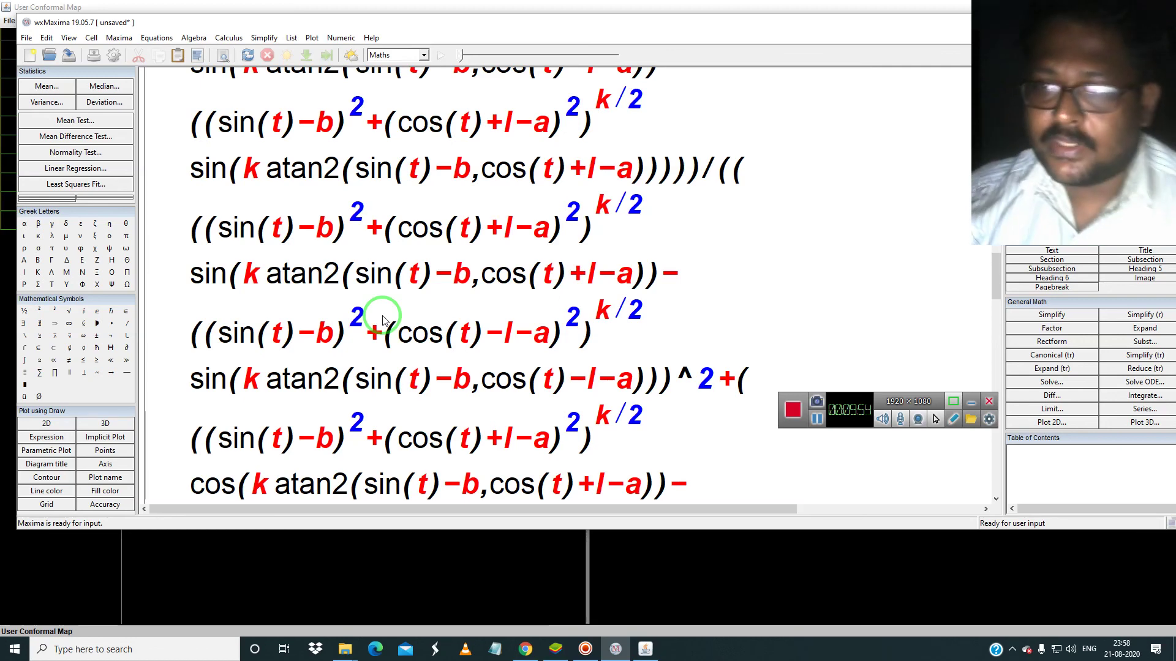
{"action": "scroll", "coordinate": [389, 289], "scroll_direction": "up", "scroll_amount": 5}
{"action": "scroll", "coordinate": [392, 261], "scroll_direction": "up", "scroll_amount": 4}
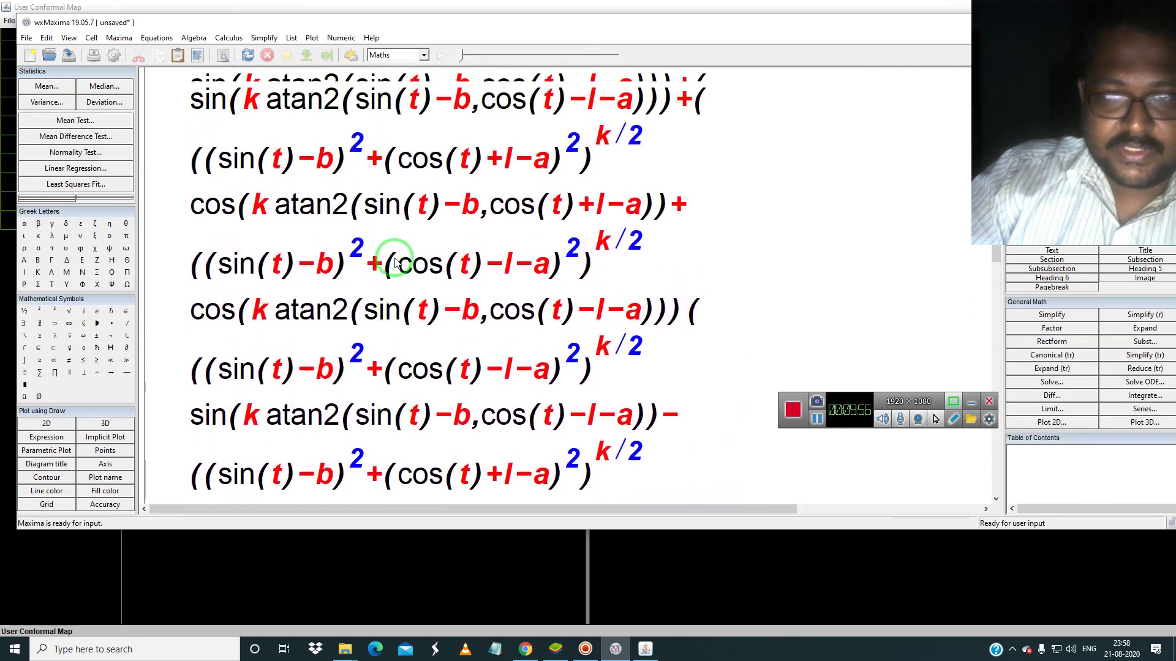